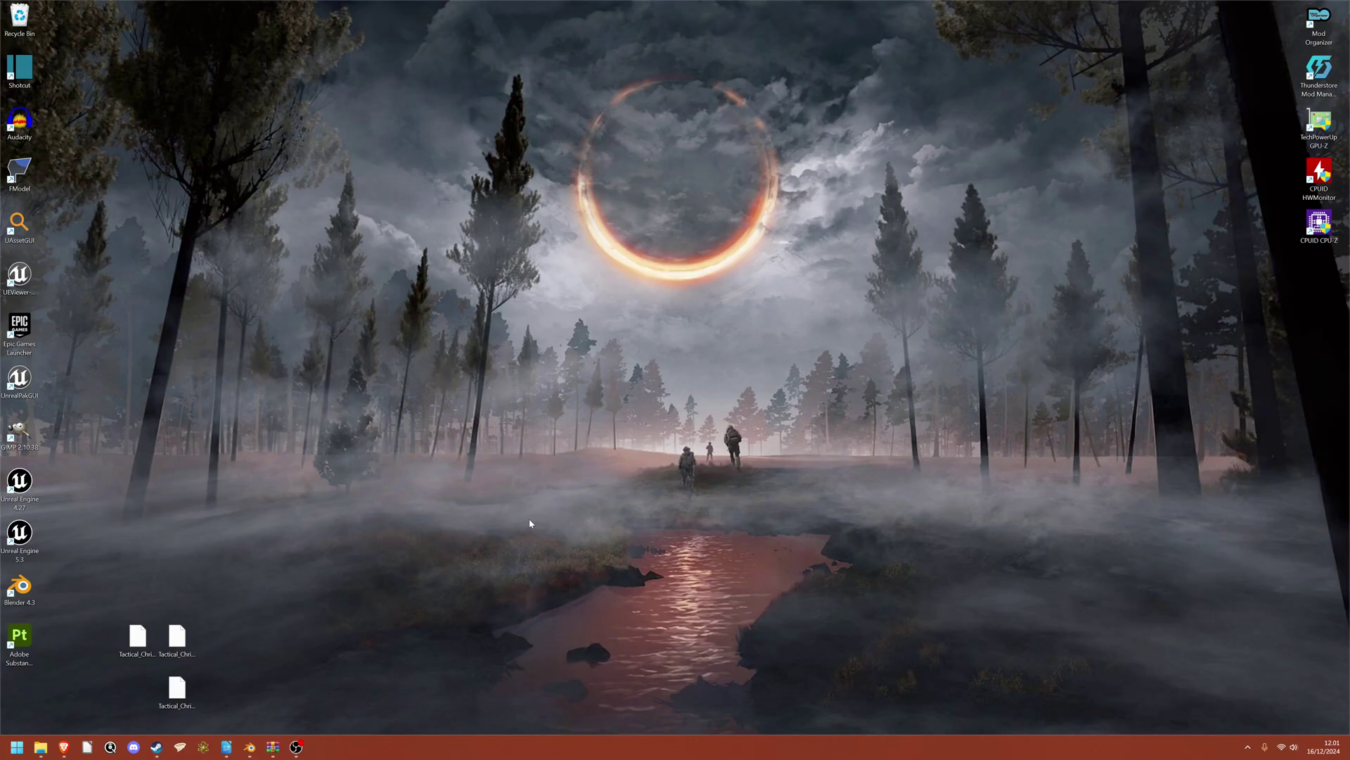
# Switch to the browser and view the Unreal Engine and FModel download websites
pyautogui.click(63, 747)
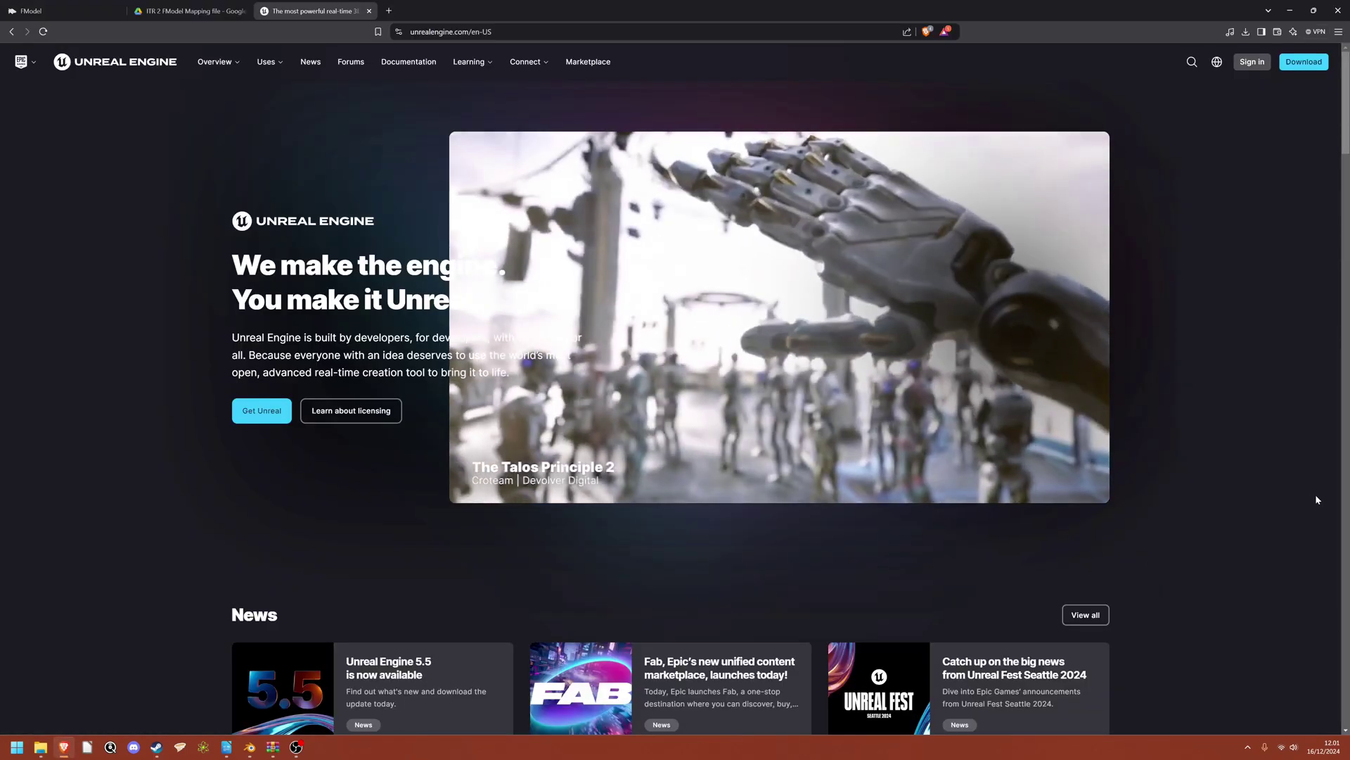
pyautogui.hotkey('ctrl', 'Tab')
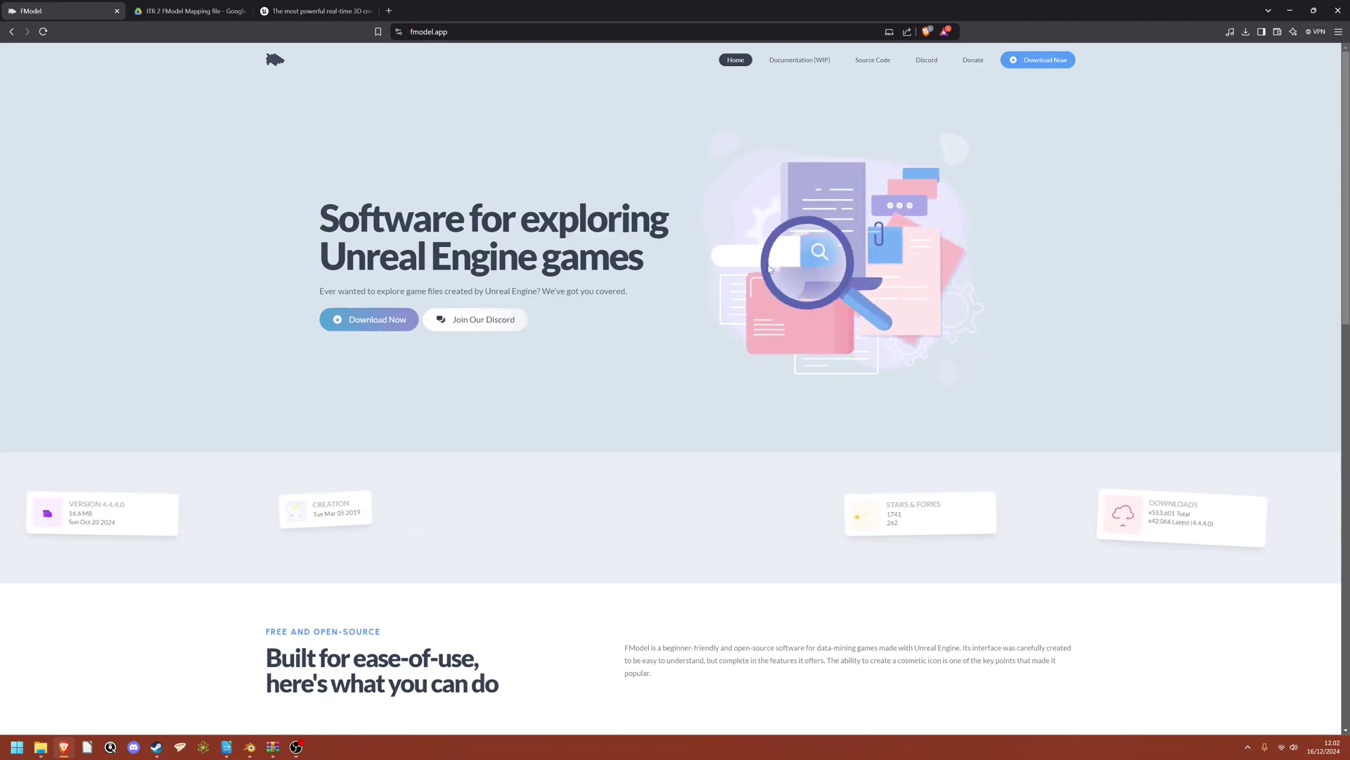
pyautogui.click(1313, 11)
pyautogui.click(615, 405)
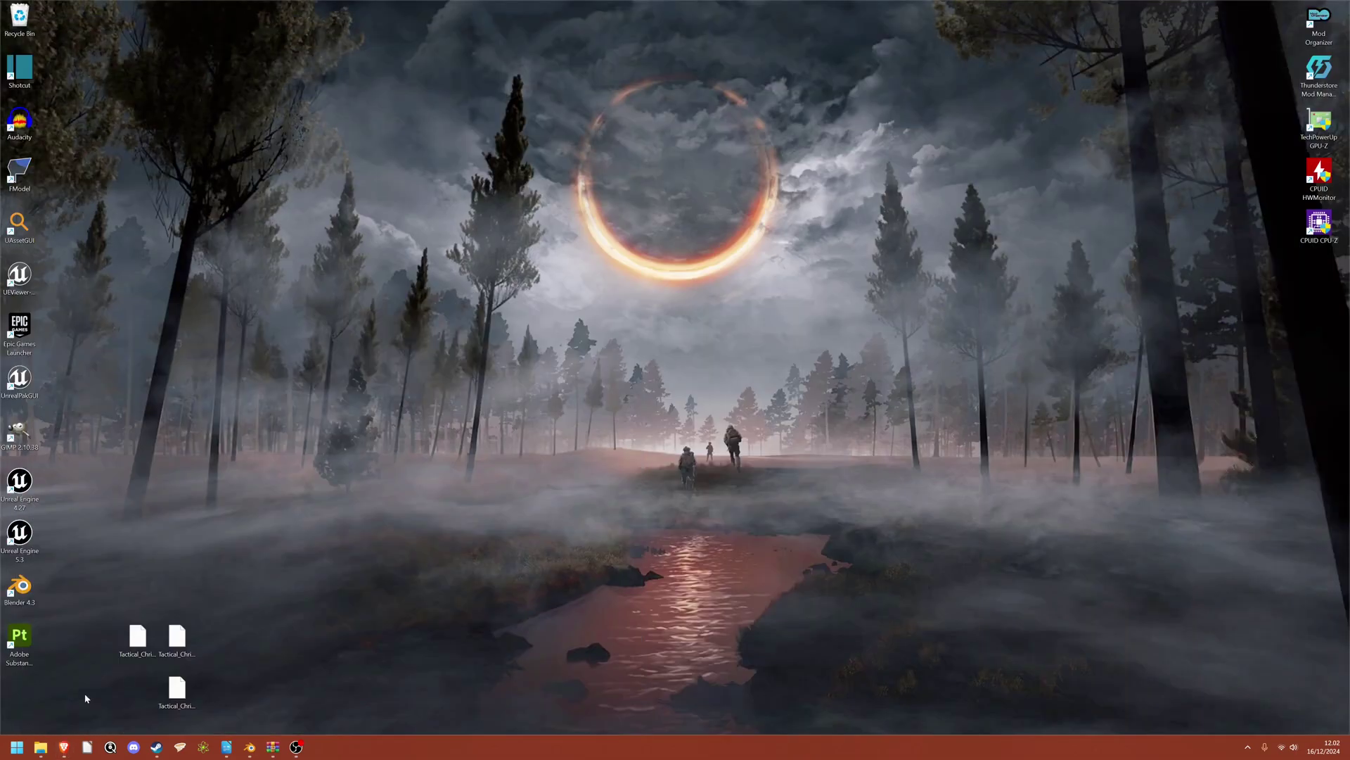
# Extract FModel.exe from FModel.zip into the Modding folder on the D: drive and close the archive
pyautogui.click(272, 747)
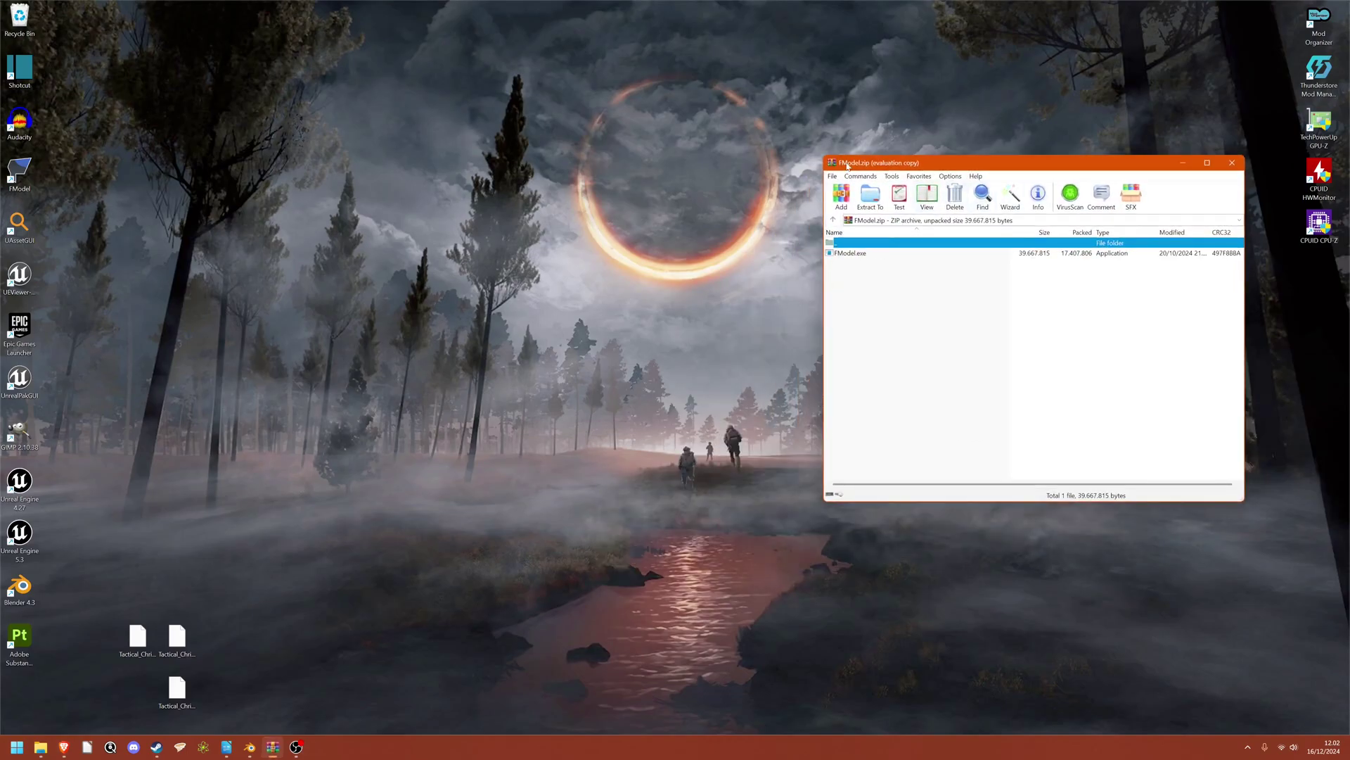
pyautogui.click(40, 747)
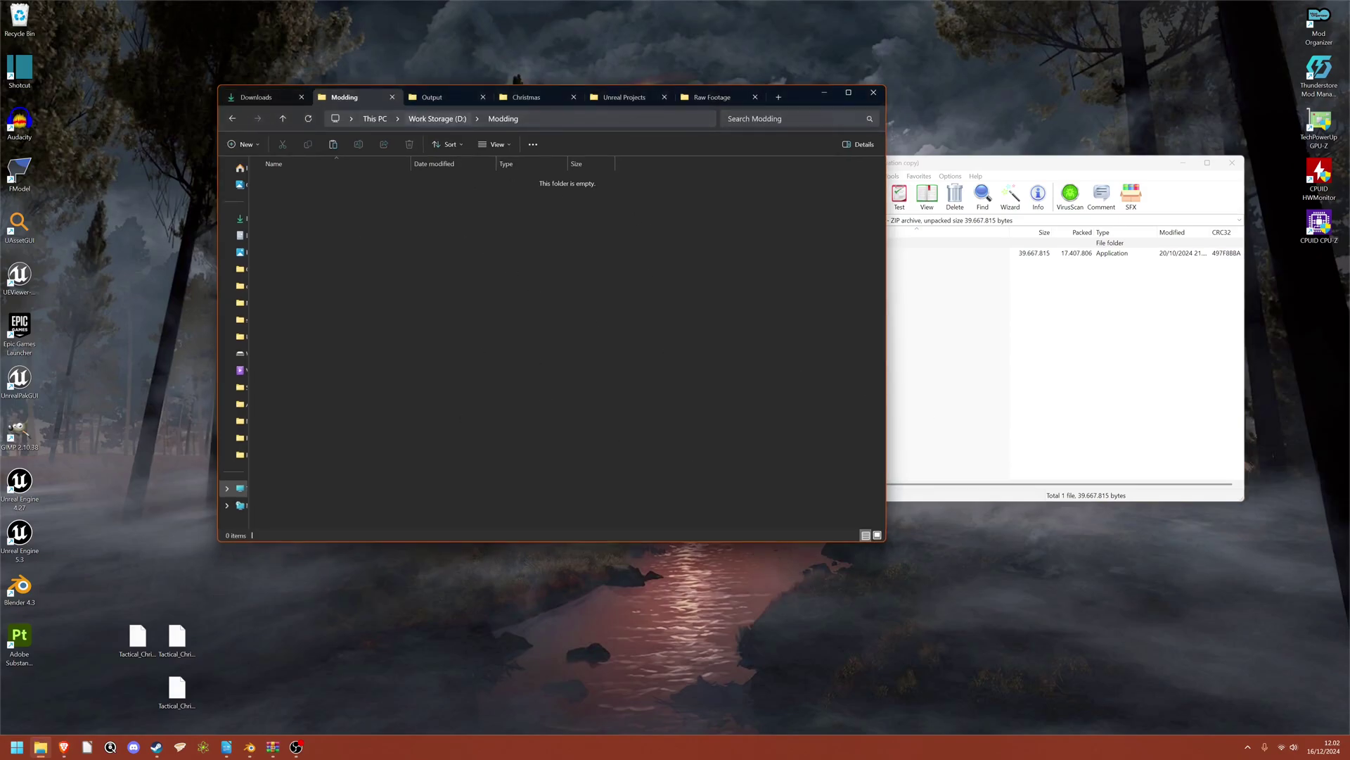
pyautogui.click(1124, 382)
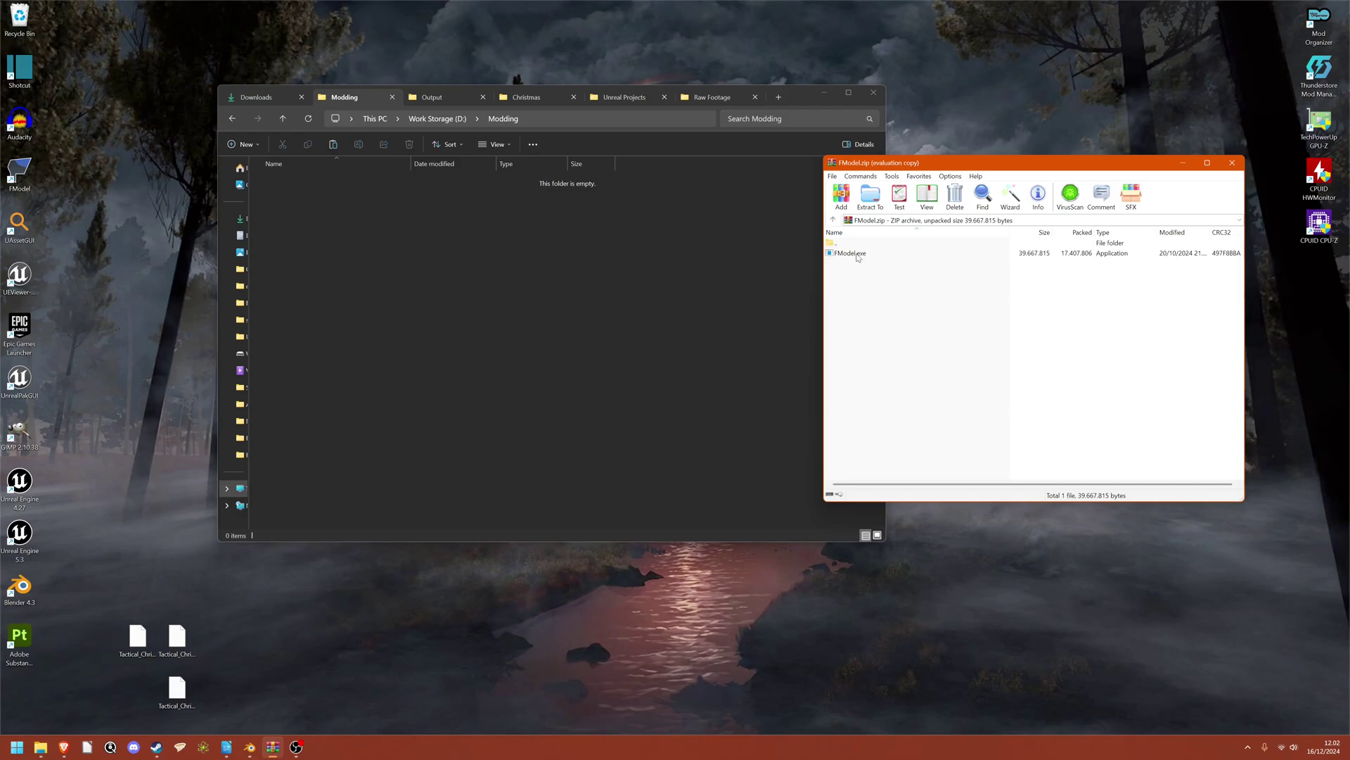
pyautogui.moveTo(860, 253); pyautogui.dragTo(618, 355)
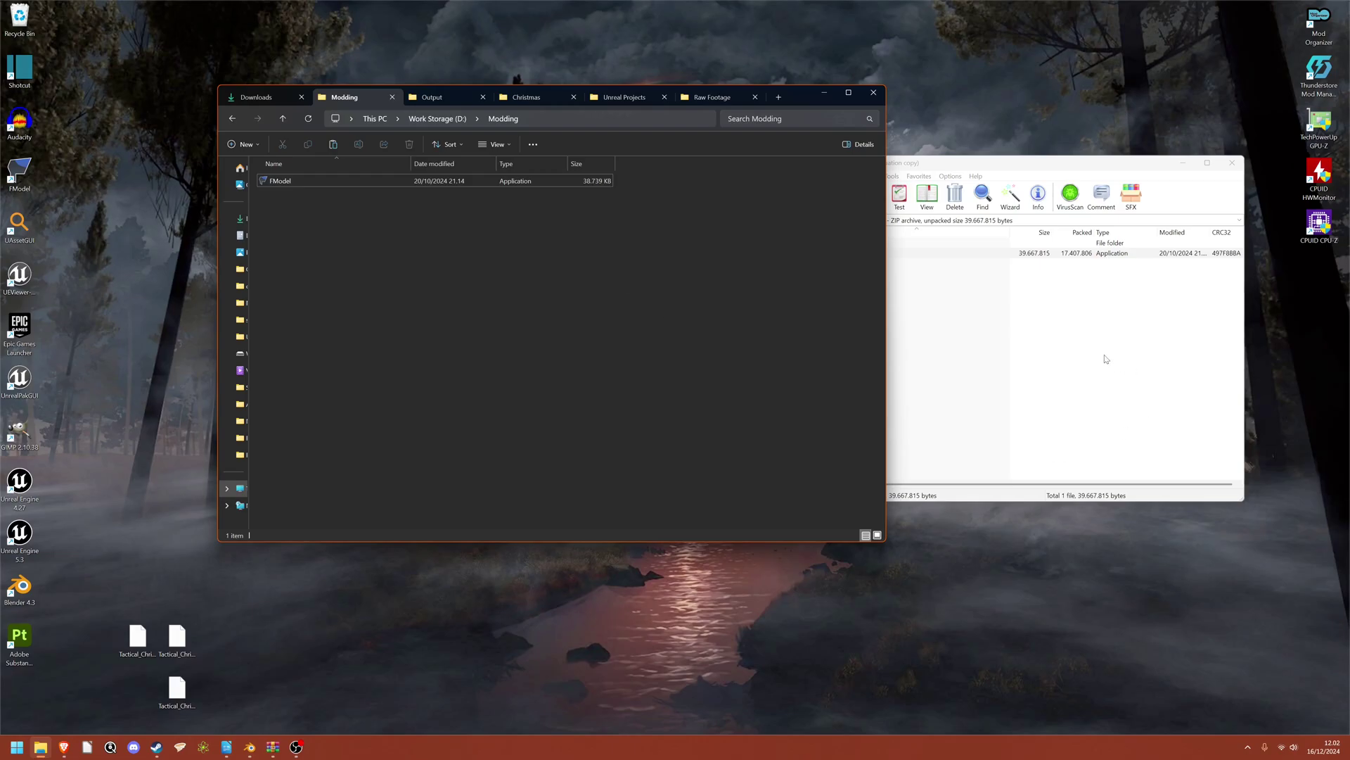
pyautogui.click(1232, 162)
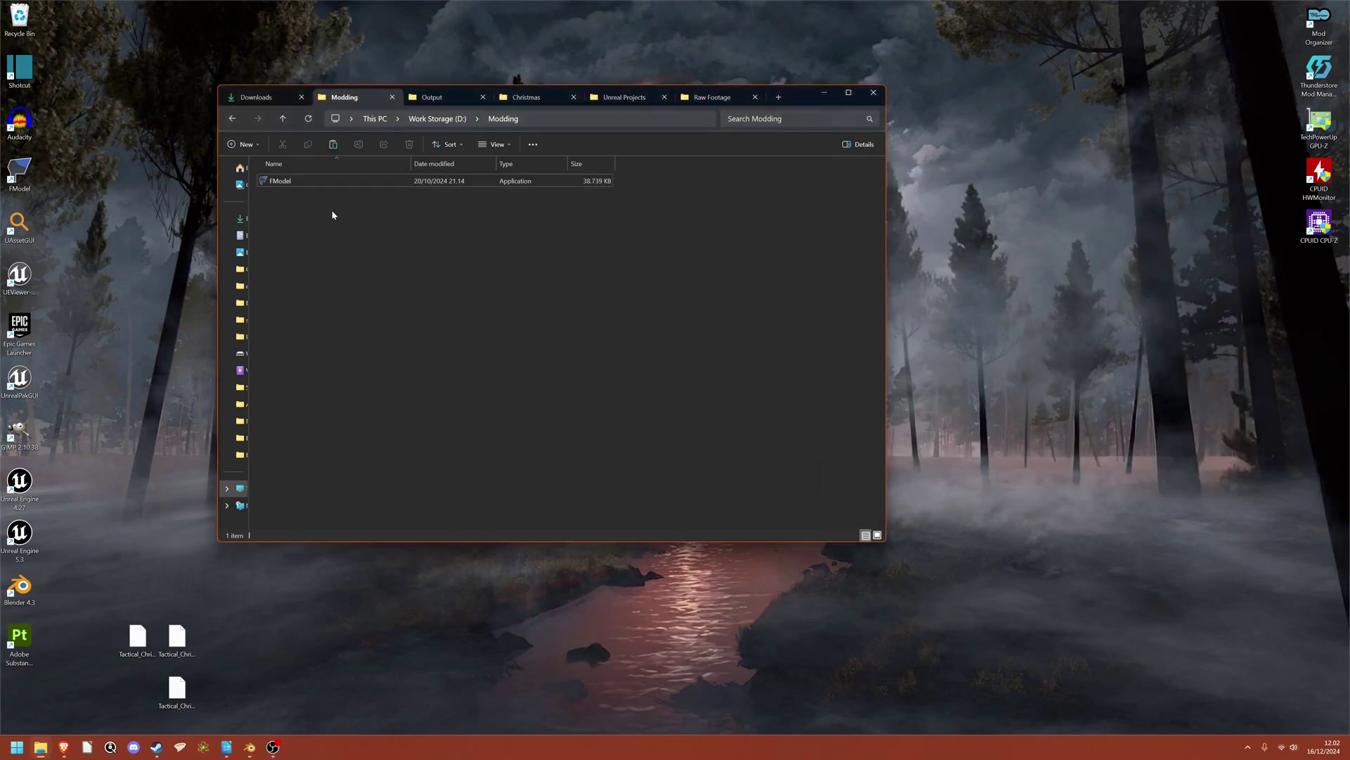
# Create a folder named Mapping Files in the Modding folder
pyautogui.rightClick(327, 243)
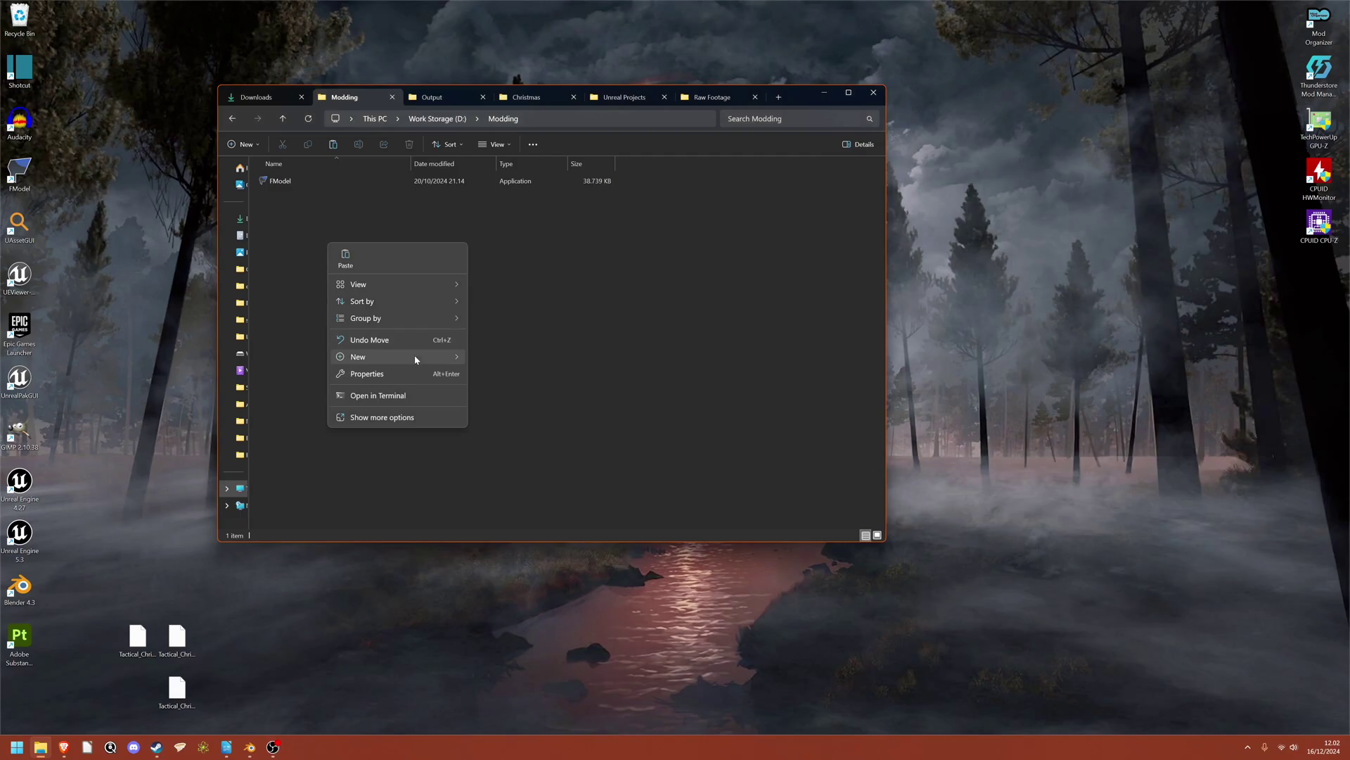
pyautogui.moveTo(415, 357)
pyautogui.click(506, 354)
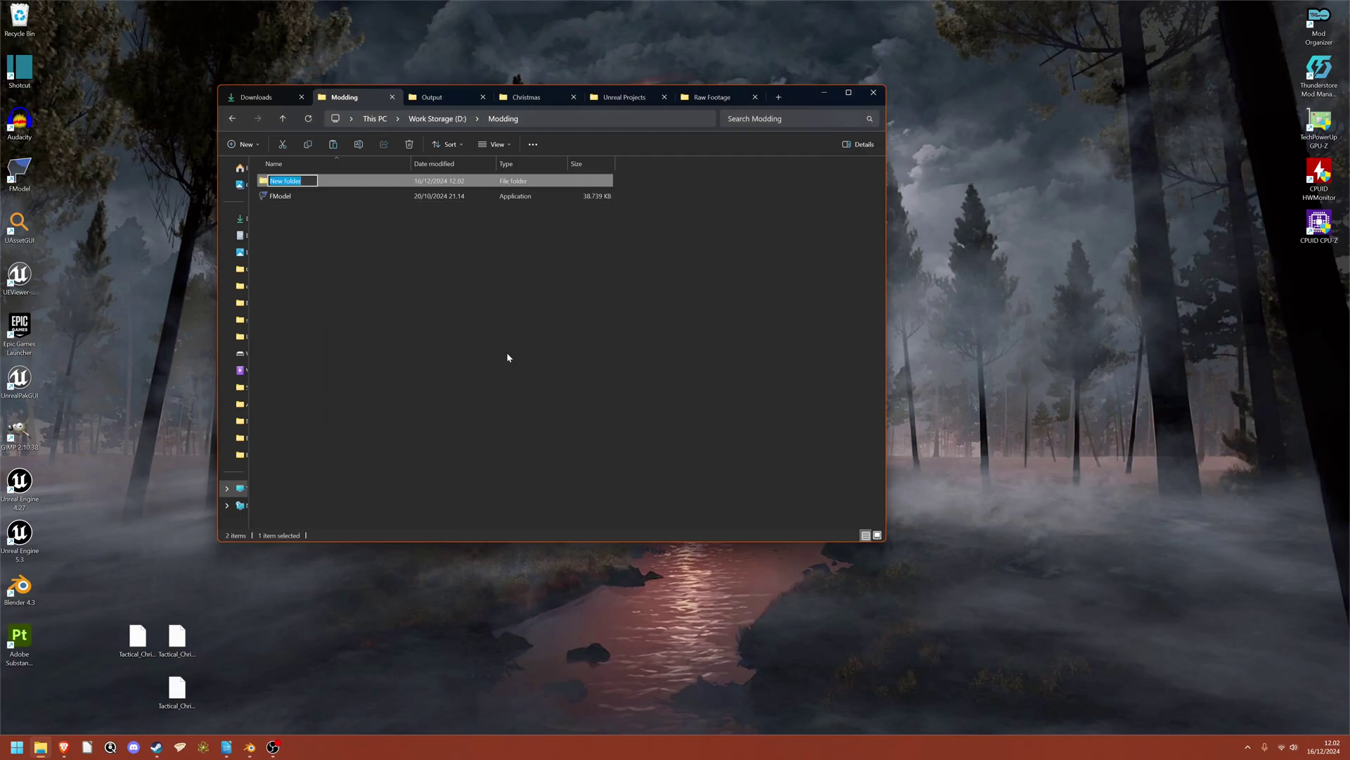
pyautogui.write('Mapping Files')
pyautogui.press('Return')
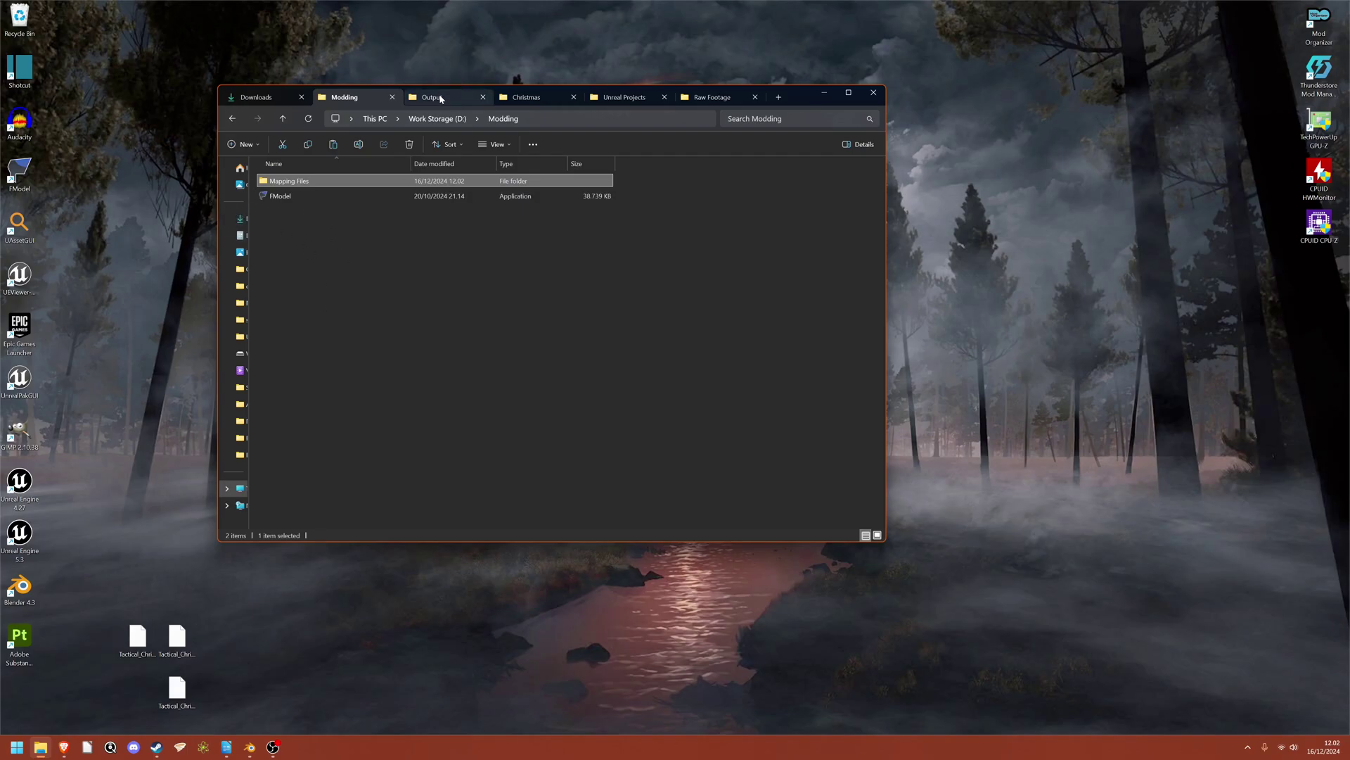
# View ITR2Mappings.usmap in the ITR 2 FModel Mapping file folder on Google Drive in the browser
pyautogui.click(63, 747)
pyautogui.click(138, 11)
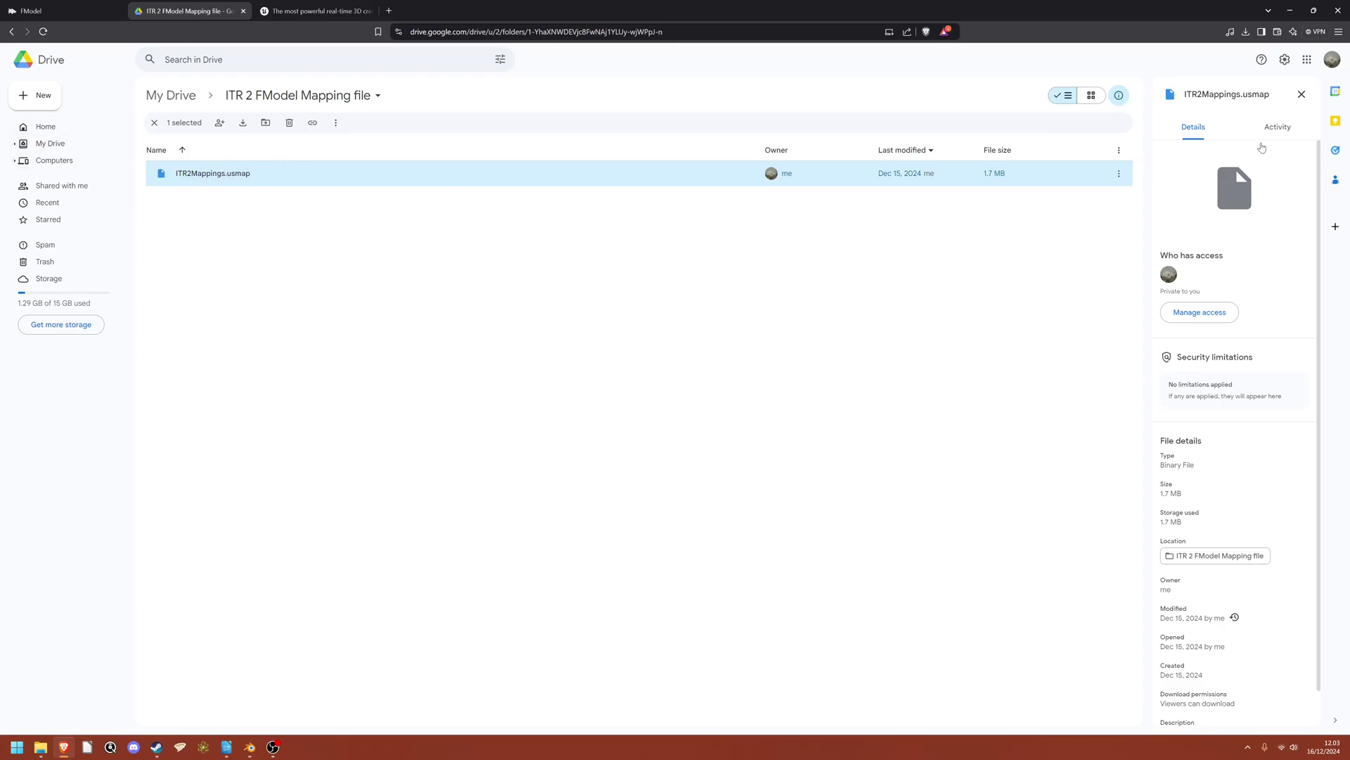
pyautogui.click(1282, 14)
# Paste the copied ITR2Mappings.usmap file into the Mapping Files folder
pyautogui.doubleClick(304, 184)
pyautogui.rightClick(386, 266)
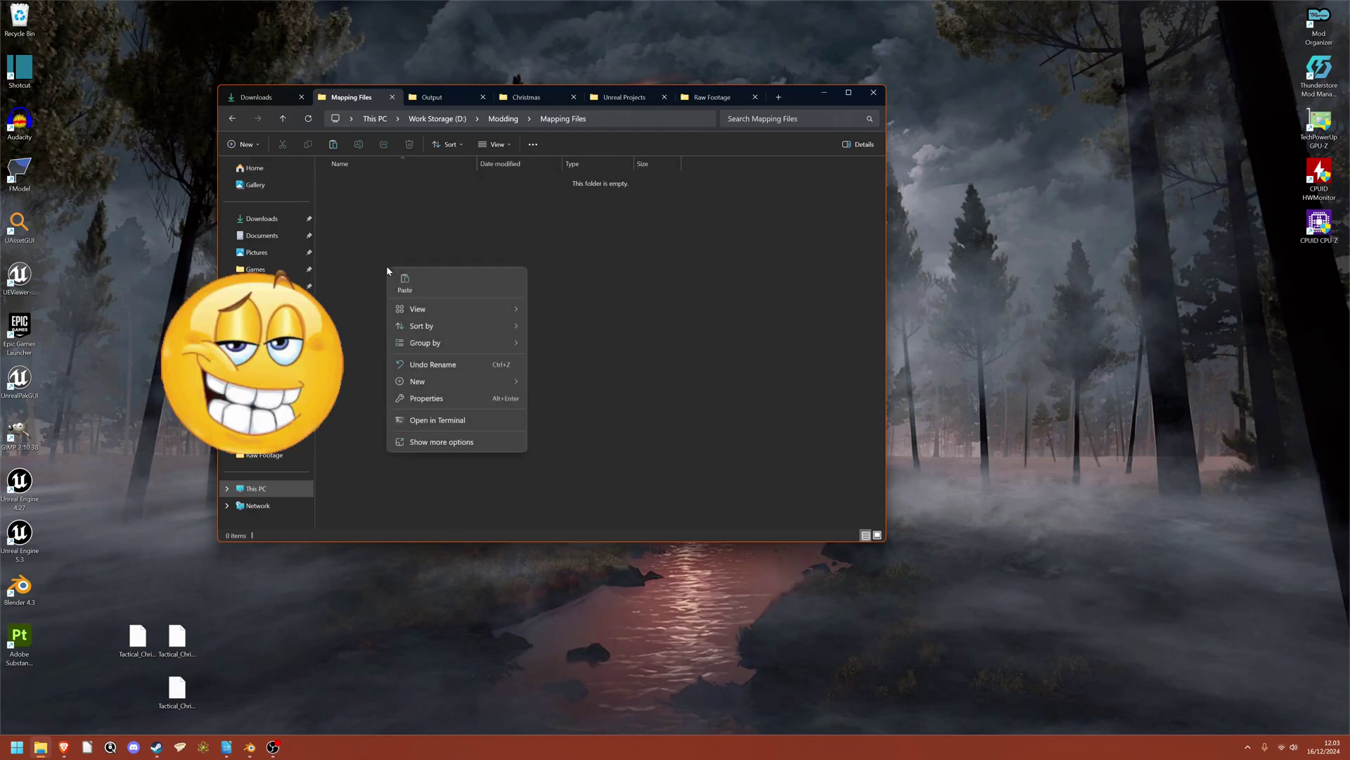
pyautogui.click(410, 295)
pyautogui.click(531, 241)
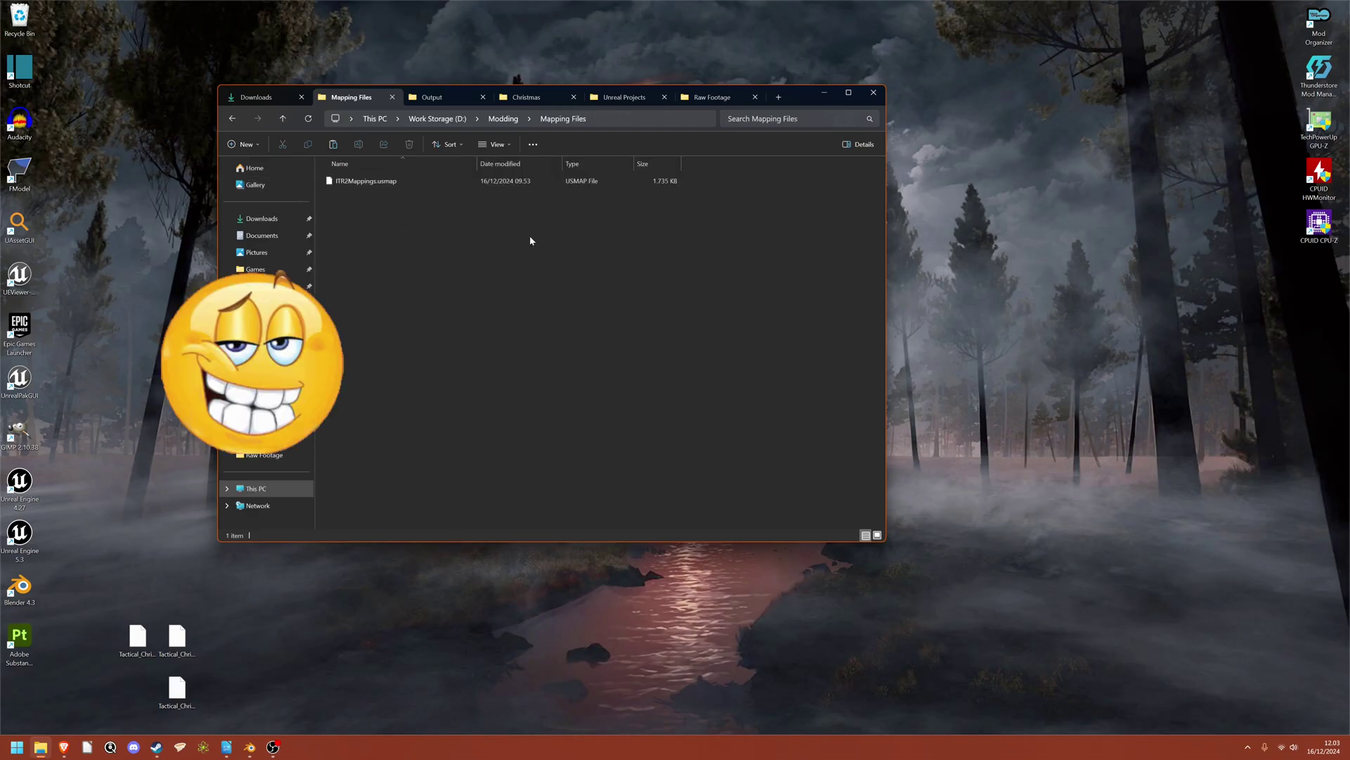
# Launch FModel from the Modding folder and allow it to run despite the SmartScreen block
pyautogui.click(503, 118)
pyautogui.doubleClick(347, 197)
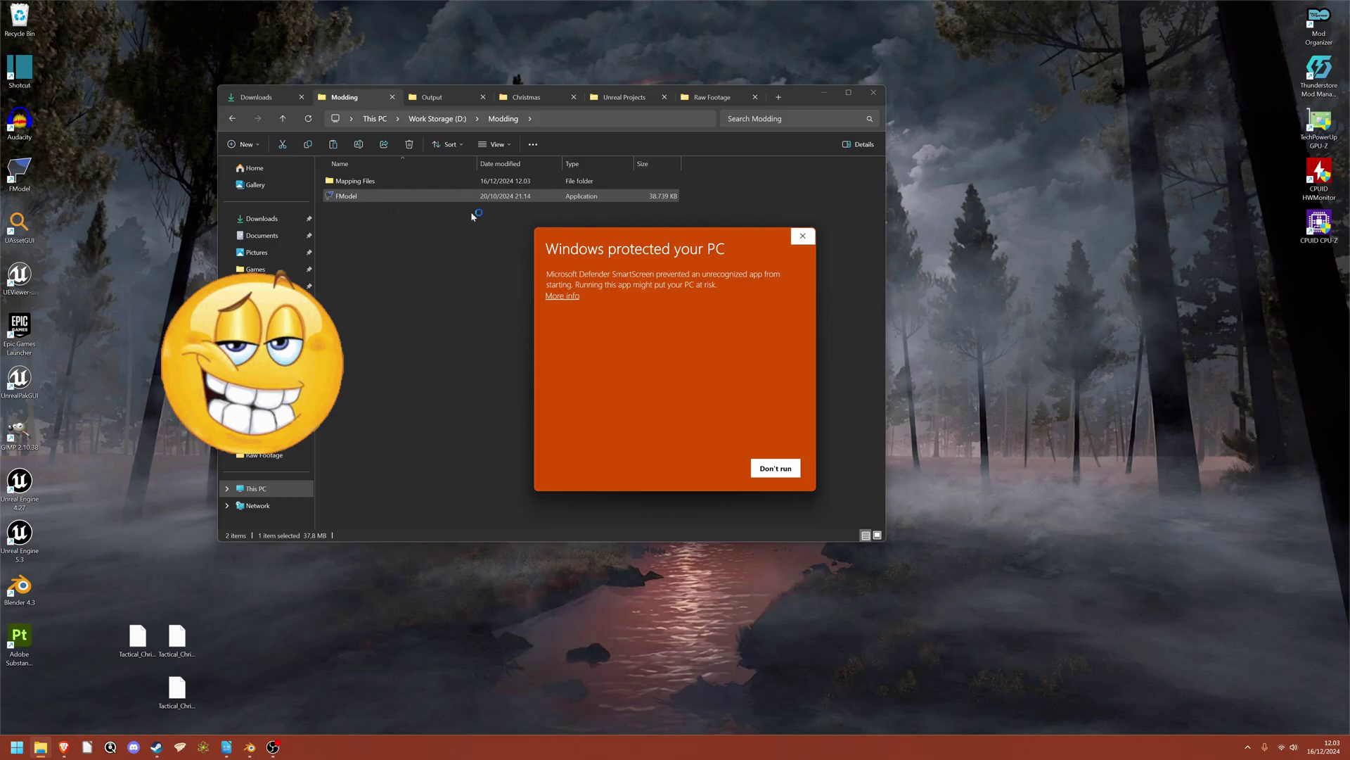
pyautogui.click(562, 295)
pyautogui.click(718, 474)
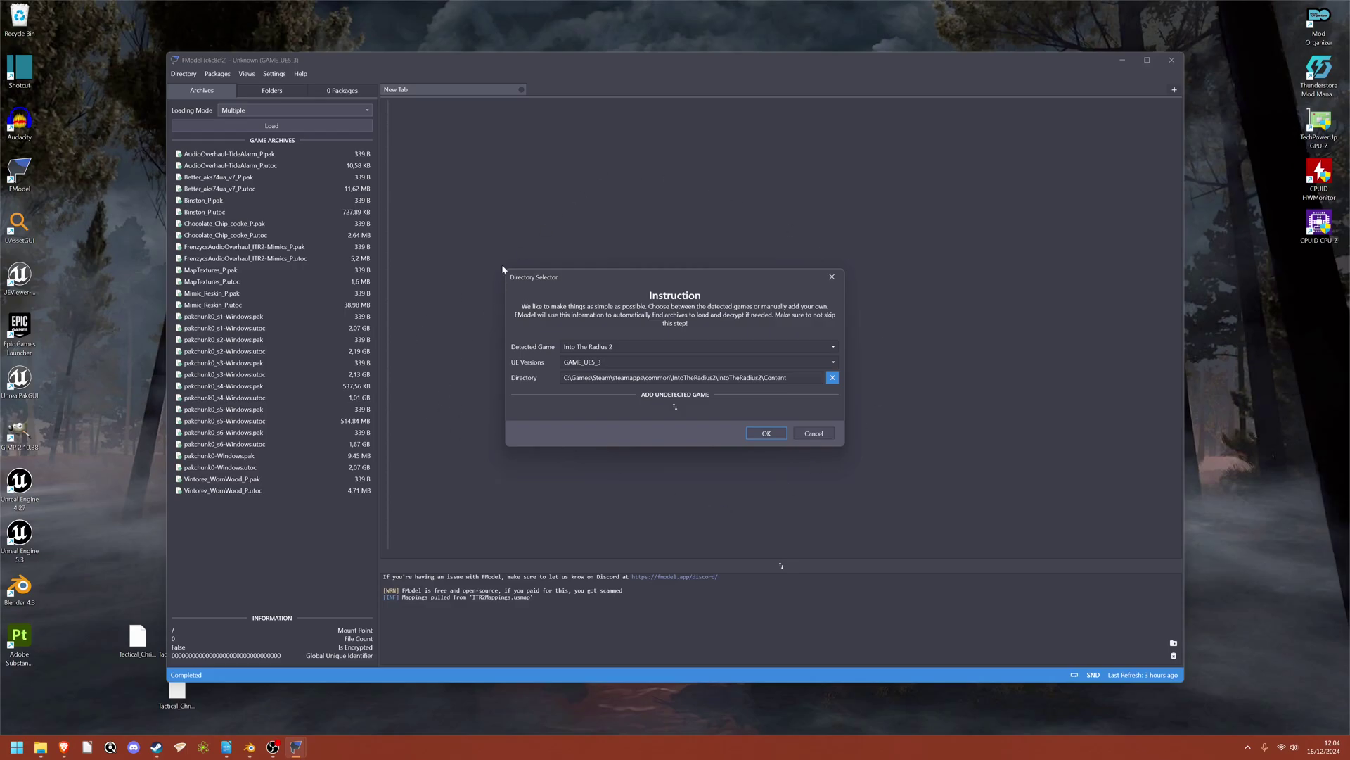
# Choose Steam\steamapps\common\IntoTheRadius2\IntoTheRadius2\Content as the directory for a new undetected game
pyautogui.click(834, 348)
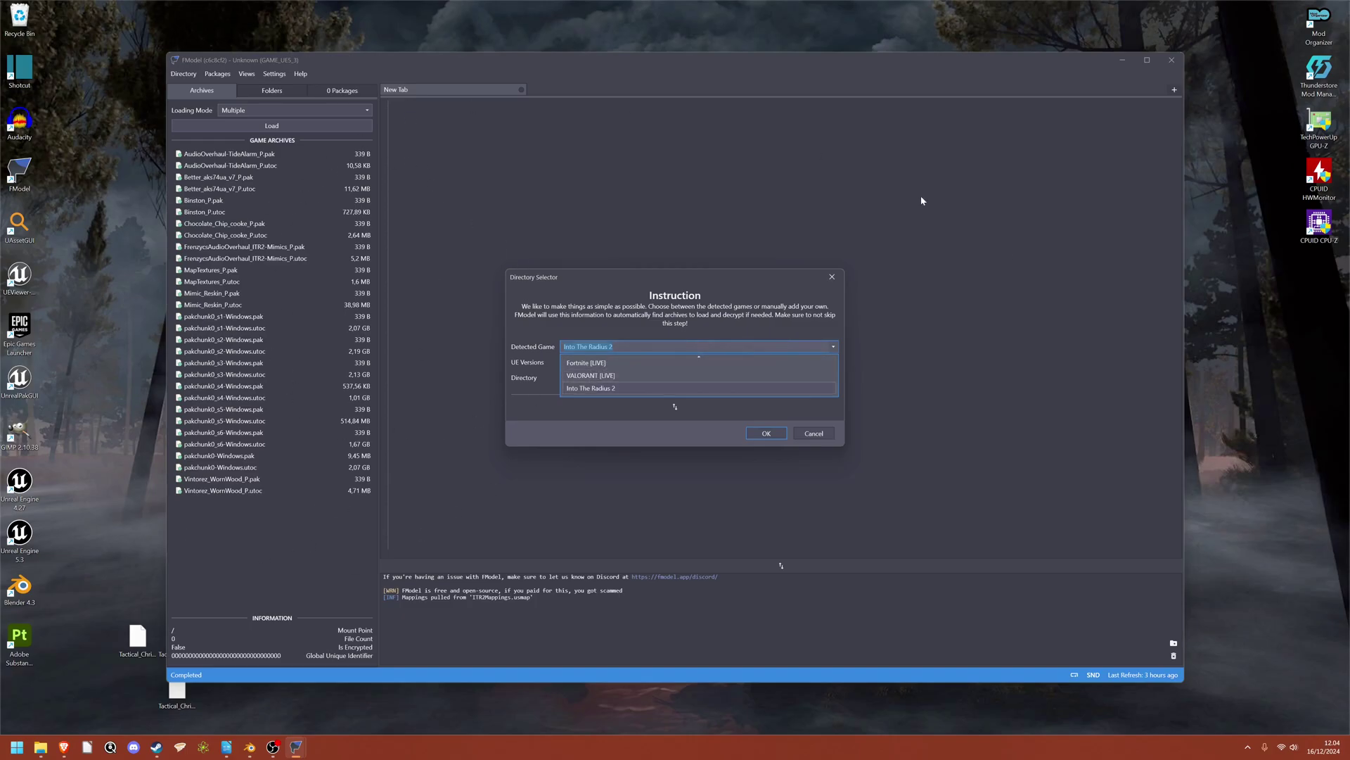
pyautogui.click(835, 350)
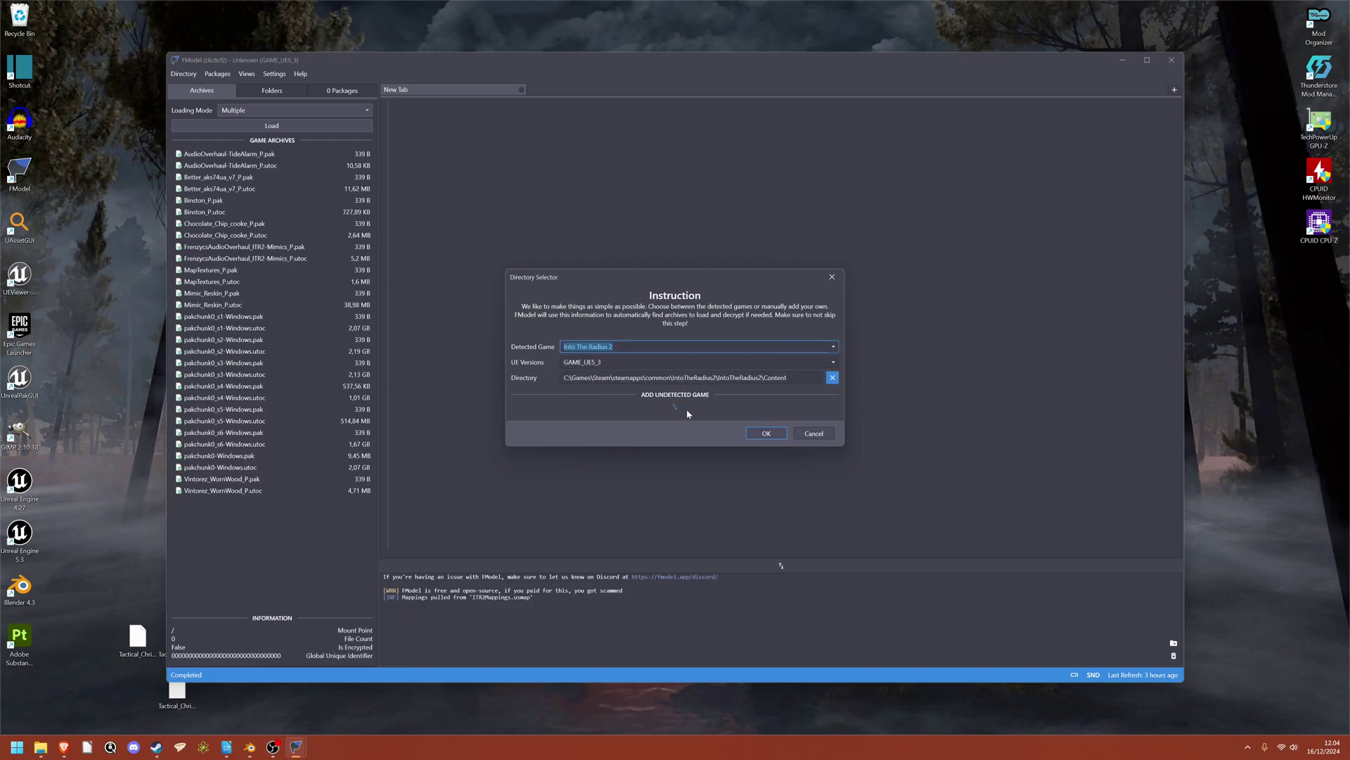
pyautogui.click(676, 405)
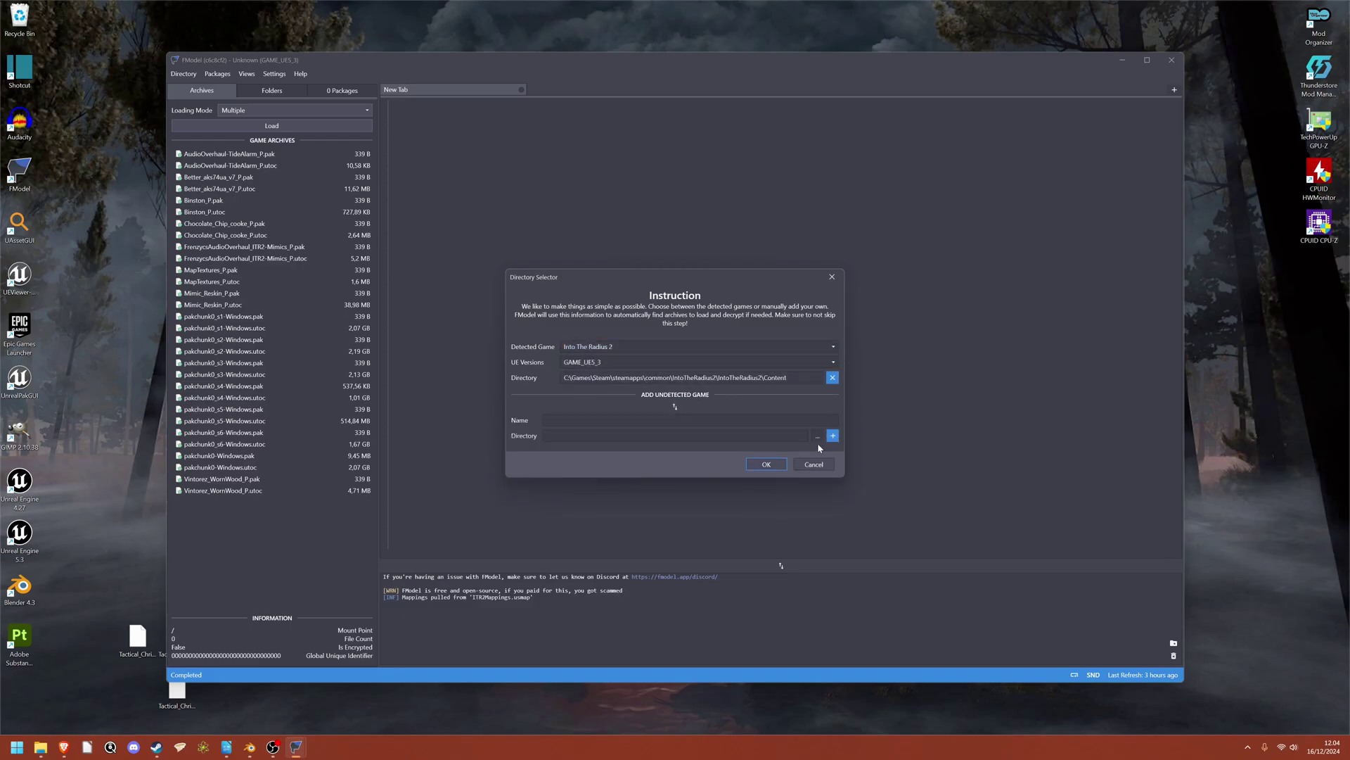
pyautogui.click(817, 436)
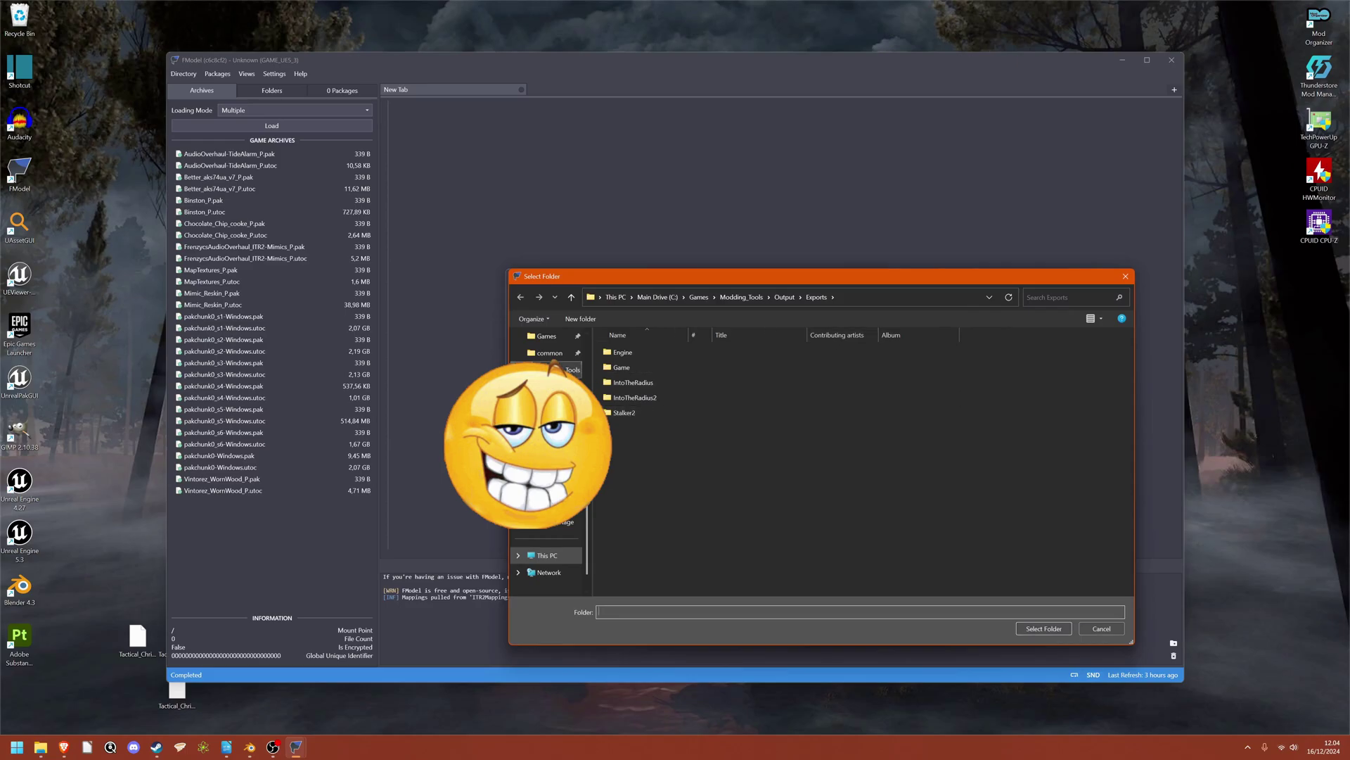
pyautogui.click(550, 353)
pyautogui.doubleClick(636, 458)
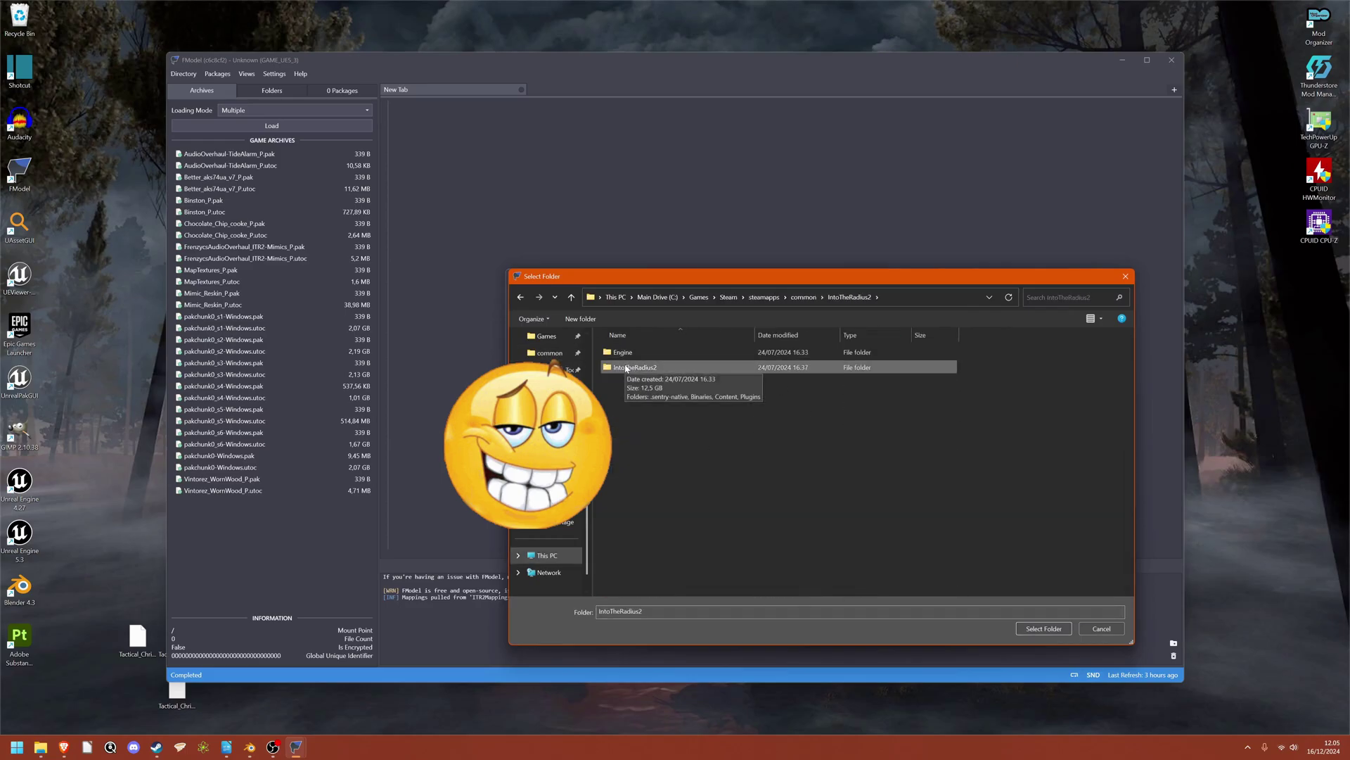
pyautogui.doubleClick(626, 367)
pyautogui.click(630, 386)
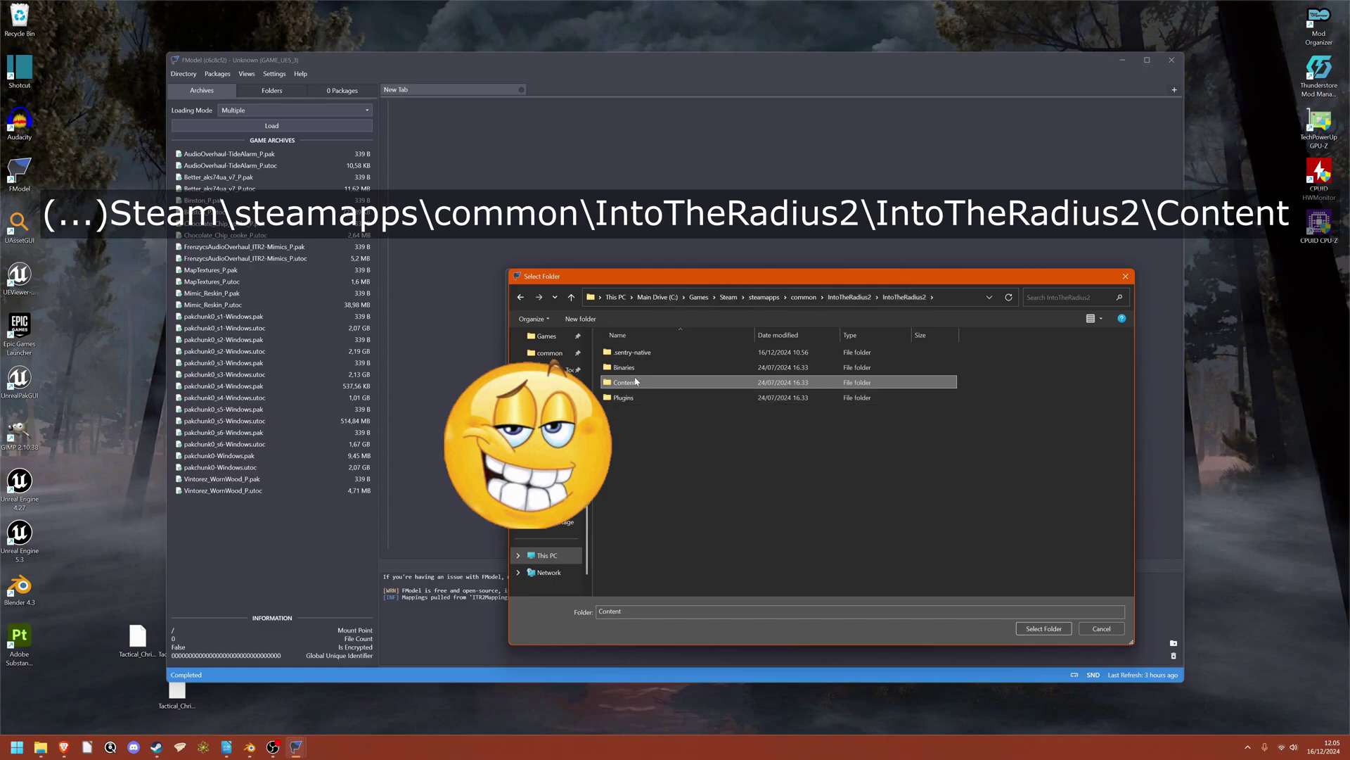
pyautogui.click(1046, 627)
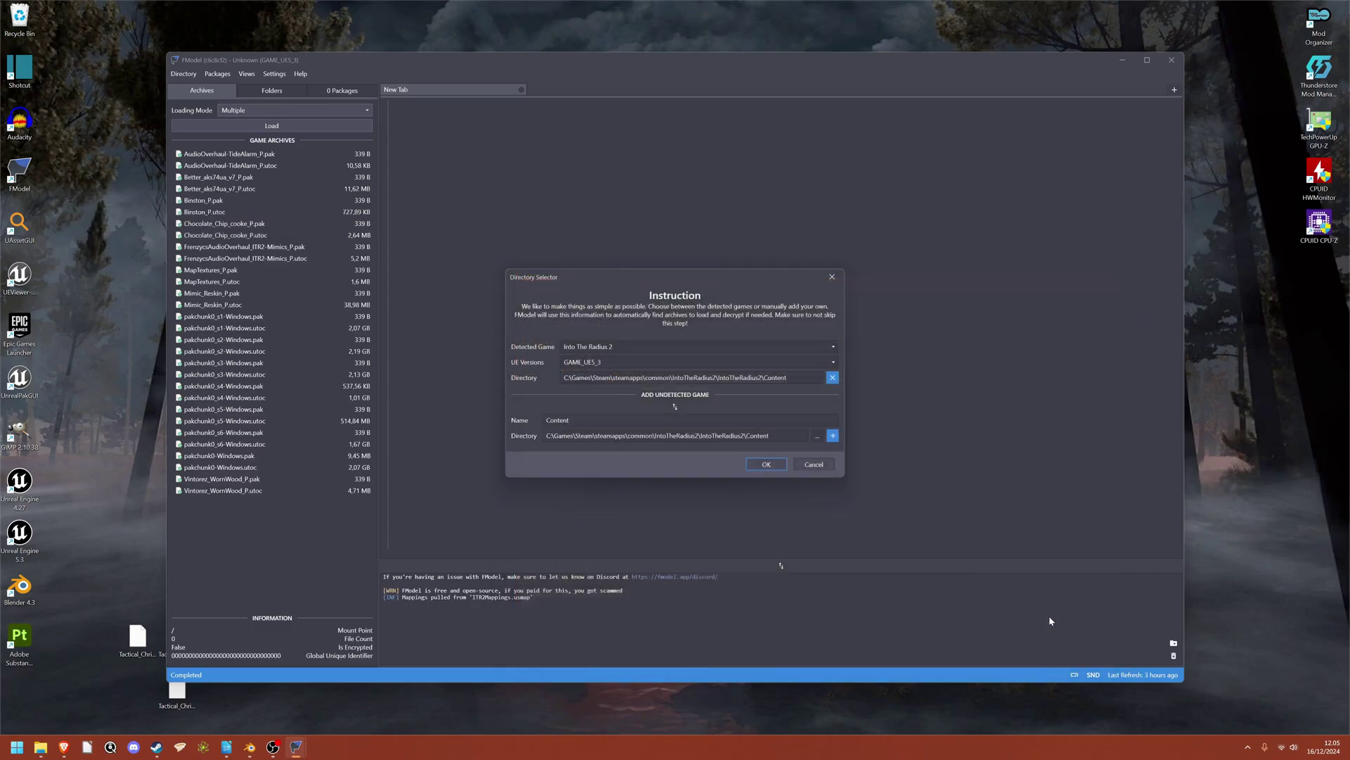
# Name the undetected game ITR Test and add it to the game list
pyautogui.moveTo(572, 421); pyautogui.dragTo(494, 422)
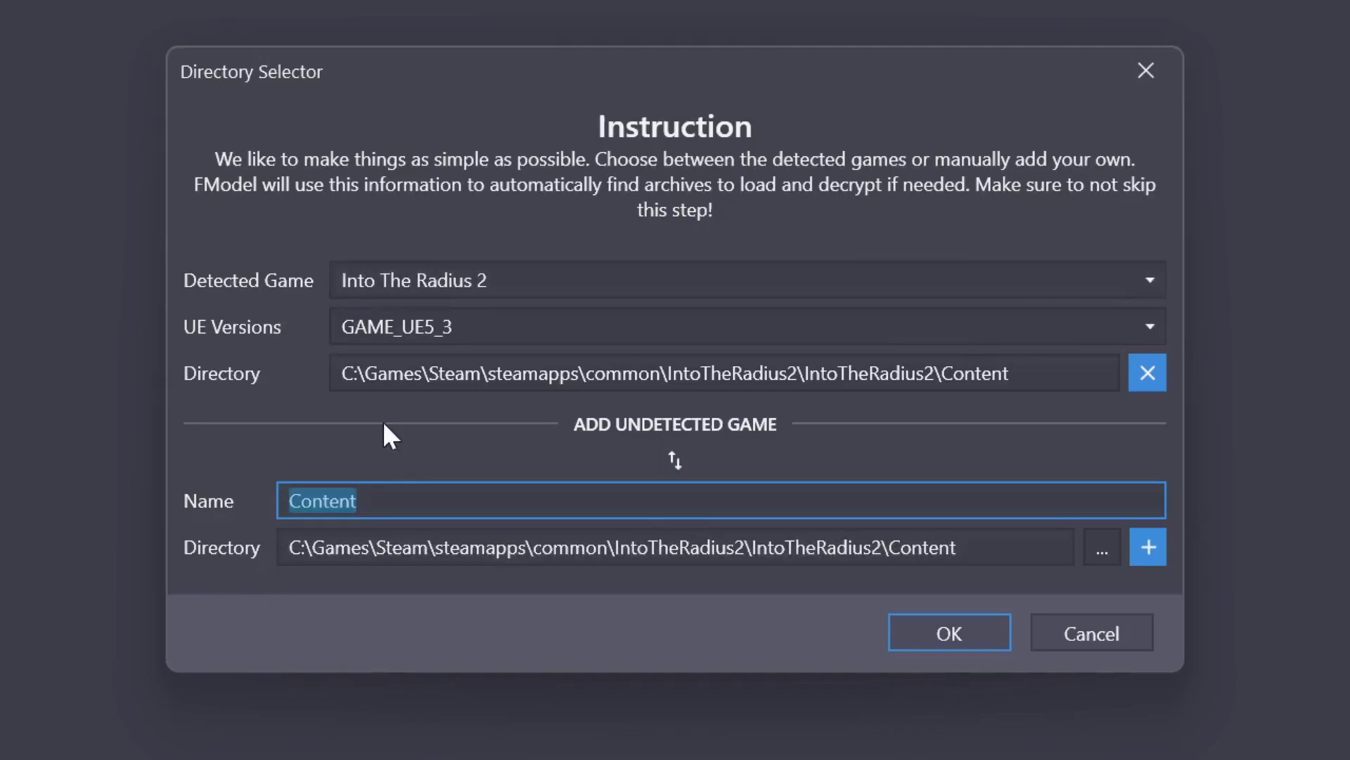
pyautogui.write('I')
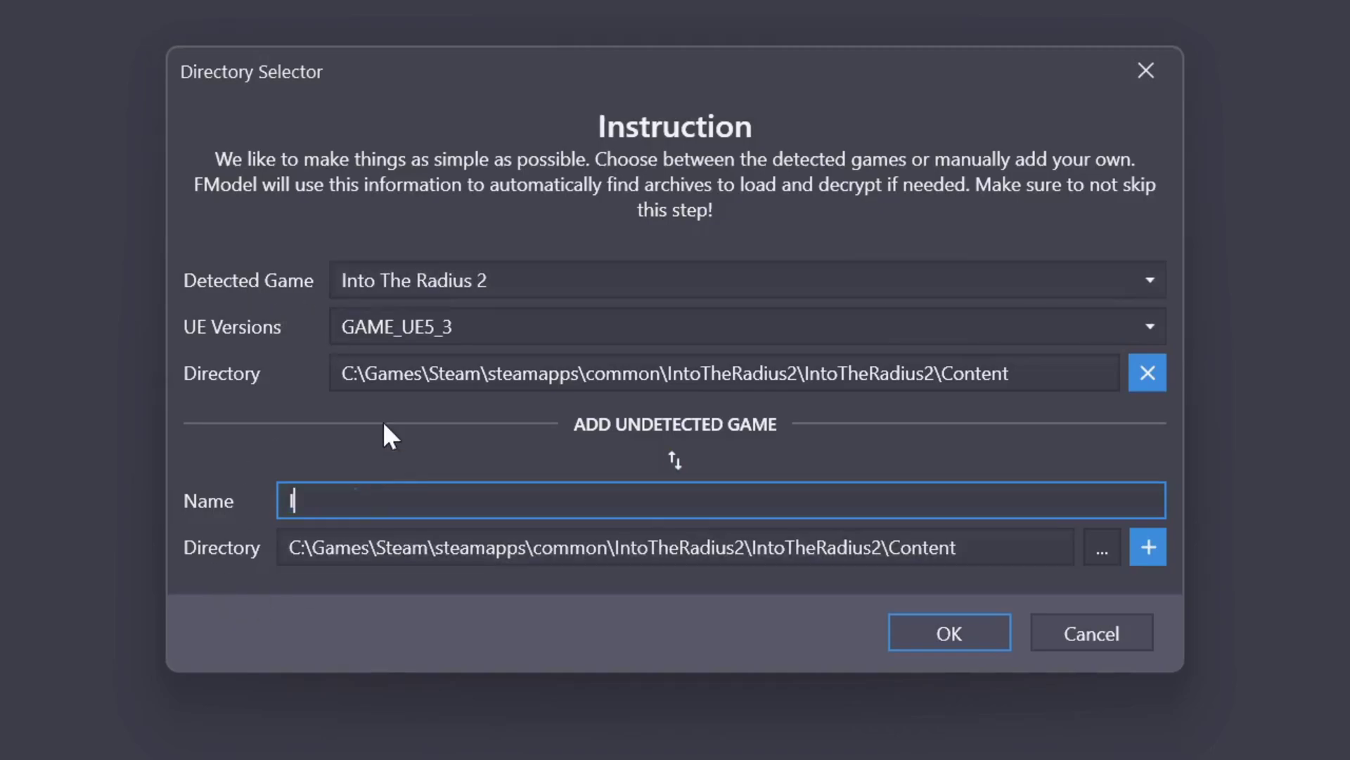
pyautogui.write('TR Test')
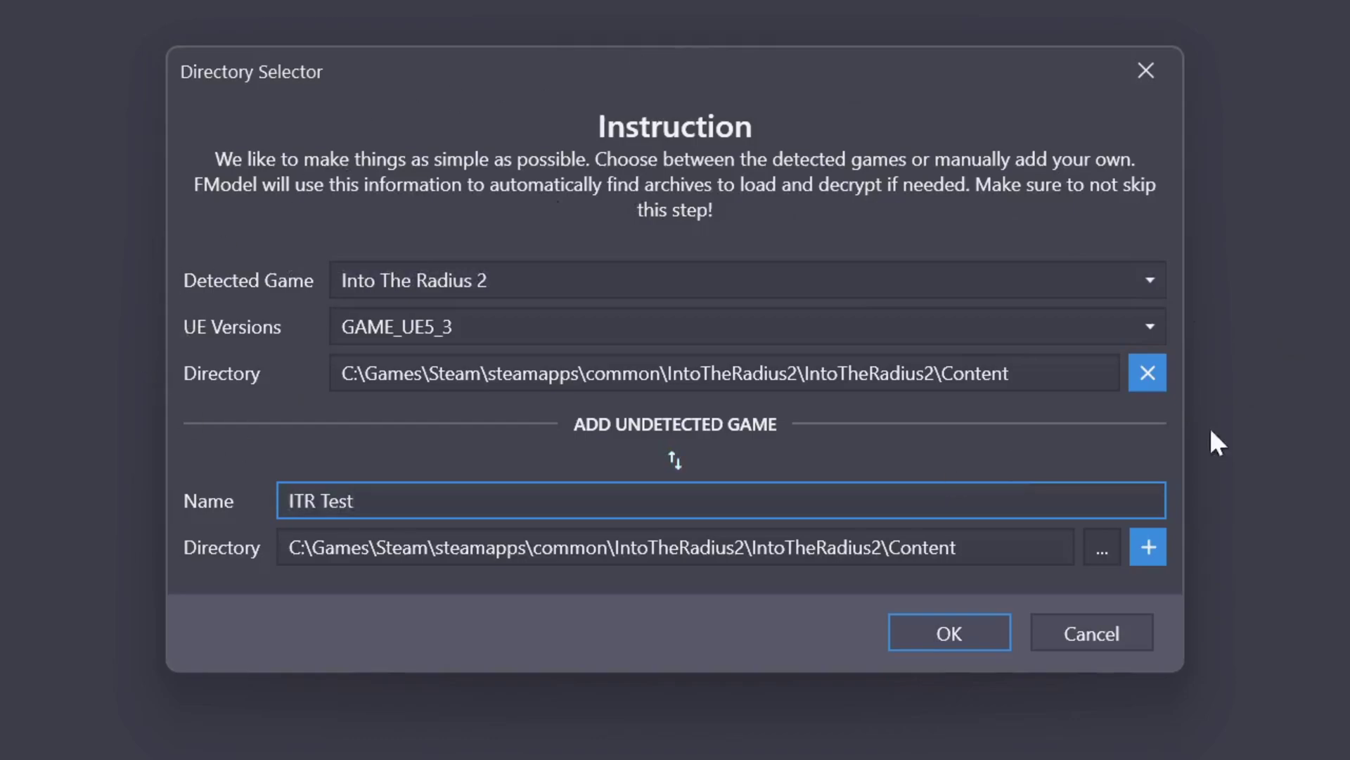
pyautogui.click(1162, 278)
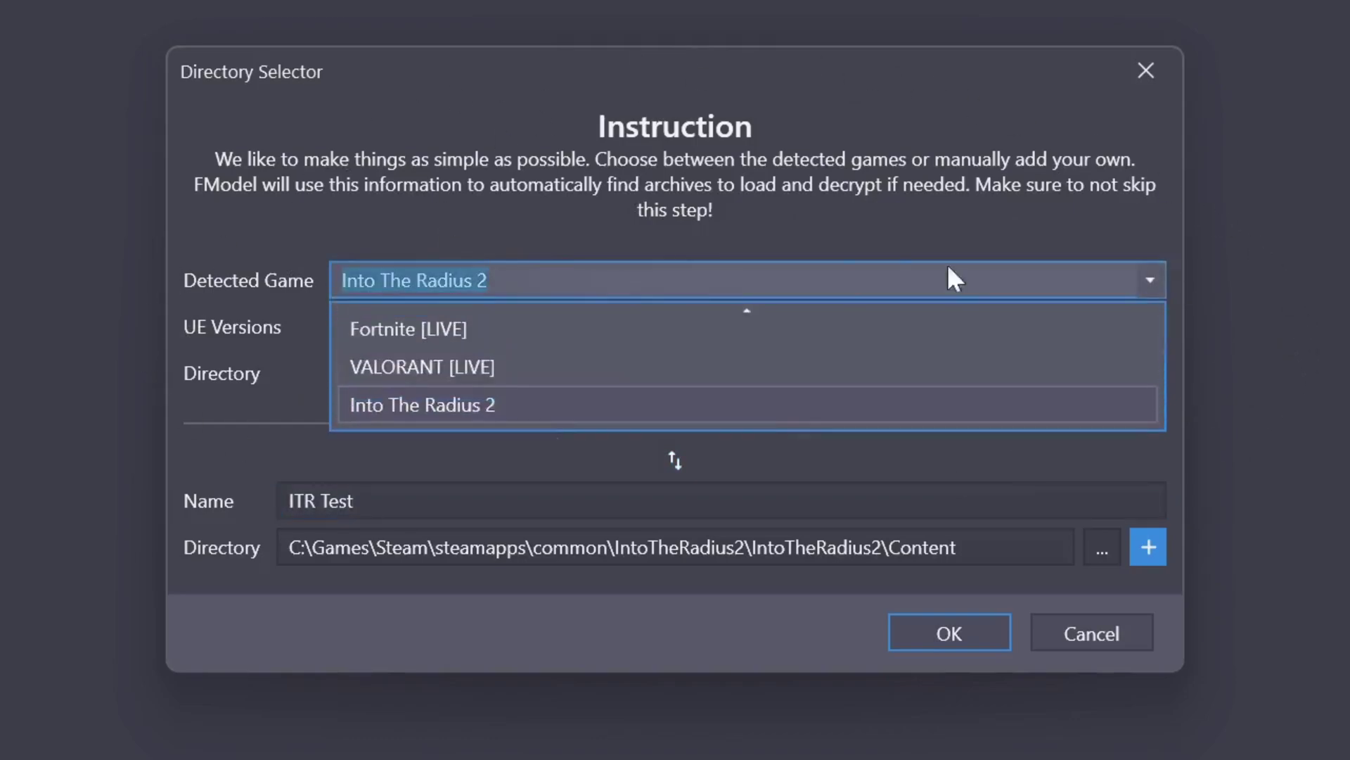
pyautogui.click(437, 204)
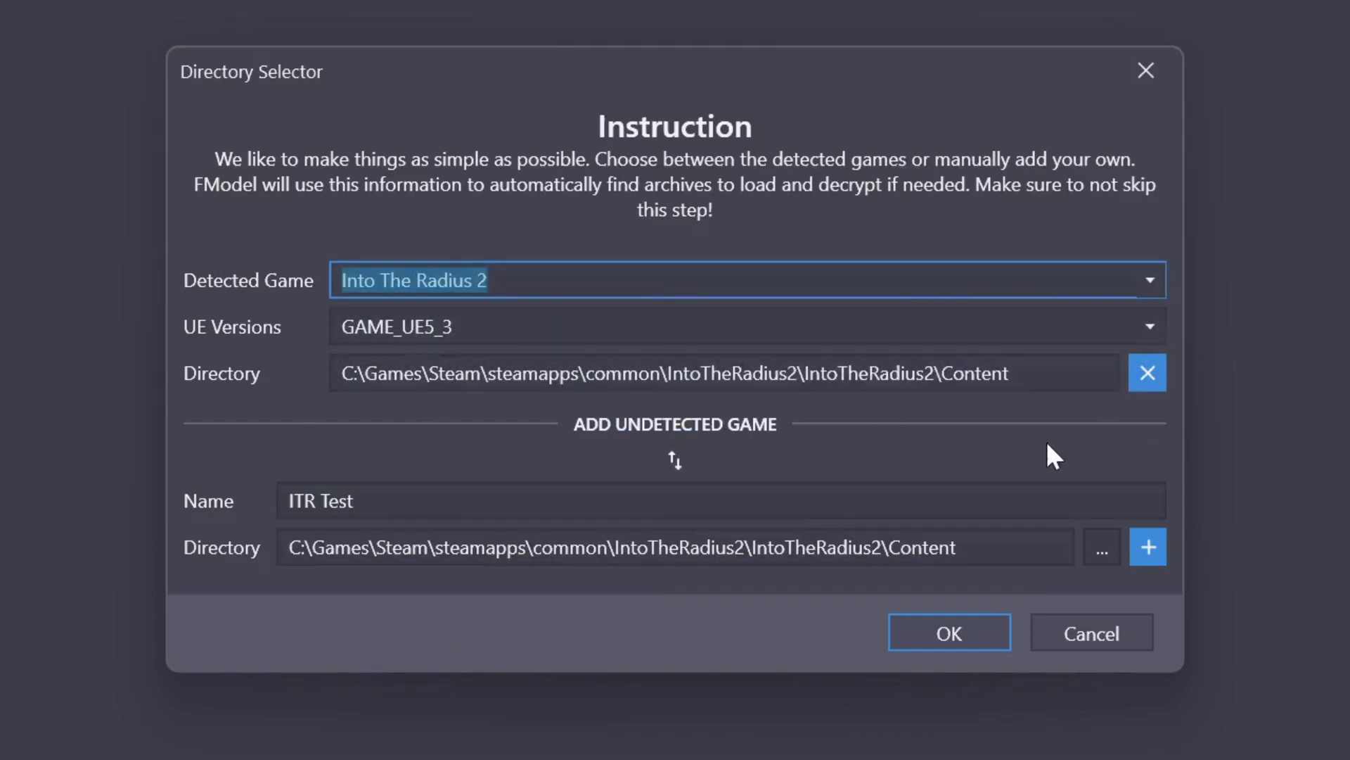
pyautogui.click(1146, 543)
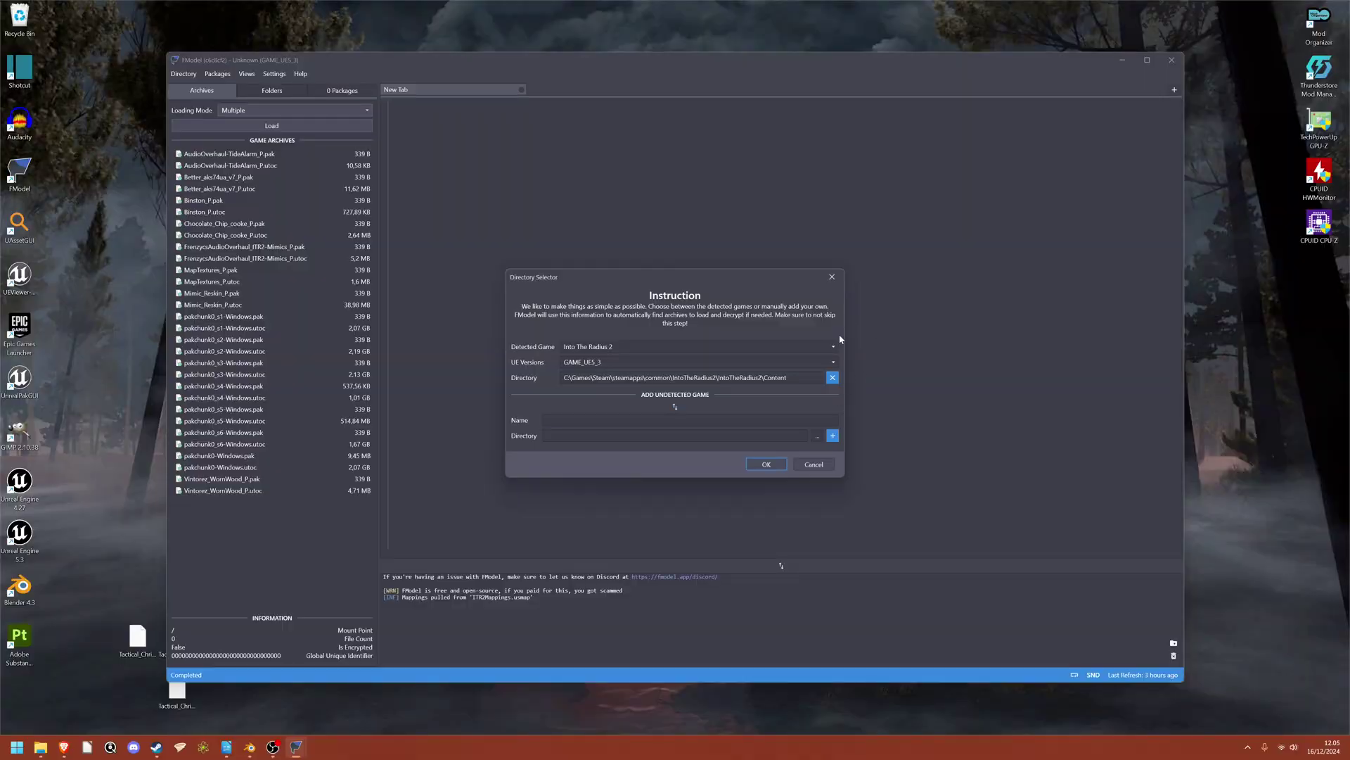
# Select ITR Test as the game with UE version GAME_UE5_3 and confirm the directory selection
pyautogui.click(1150, 280)
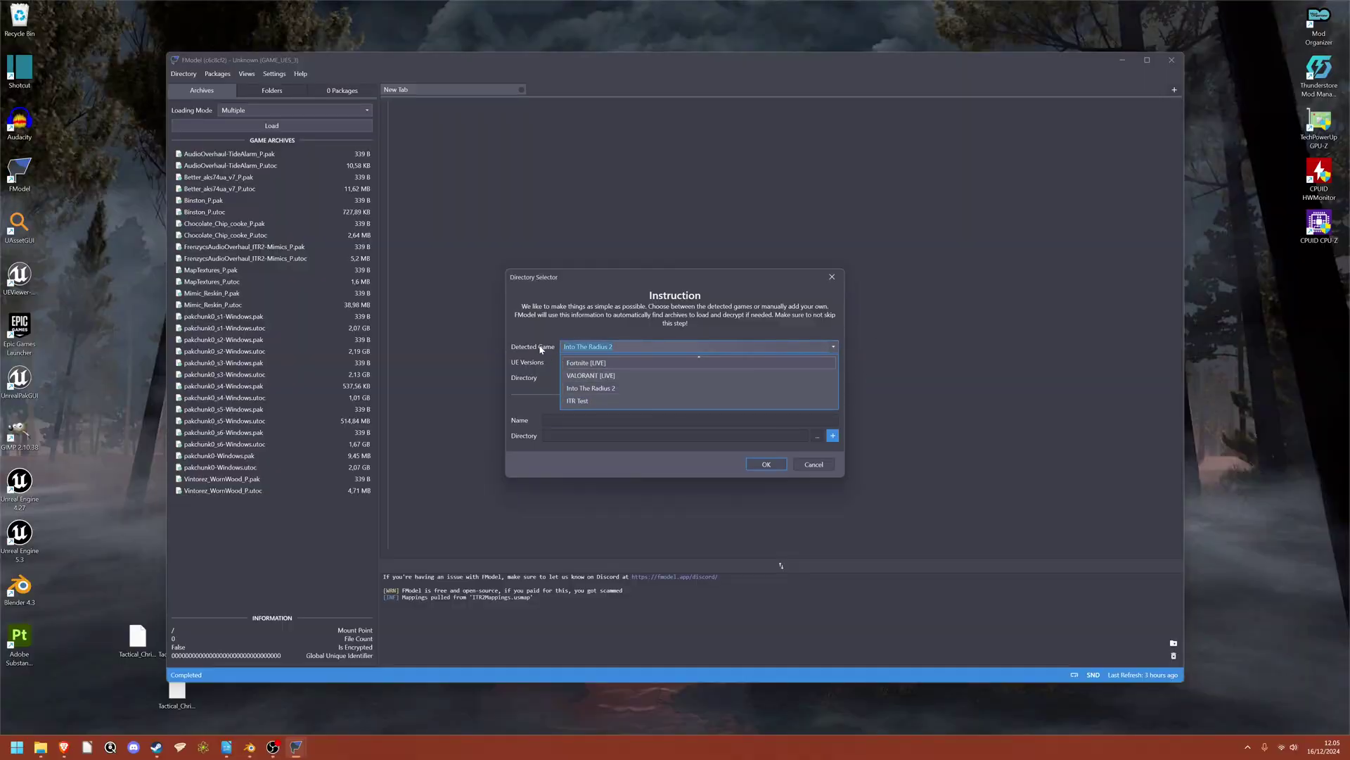
pyautogui.click(579, 401)
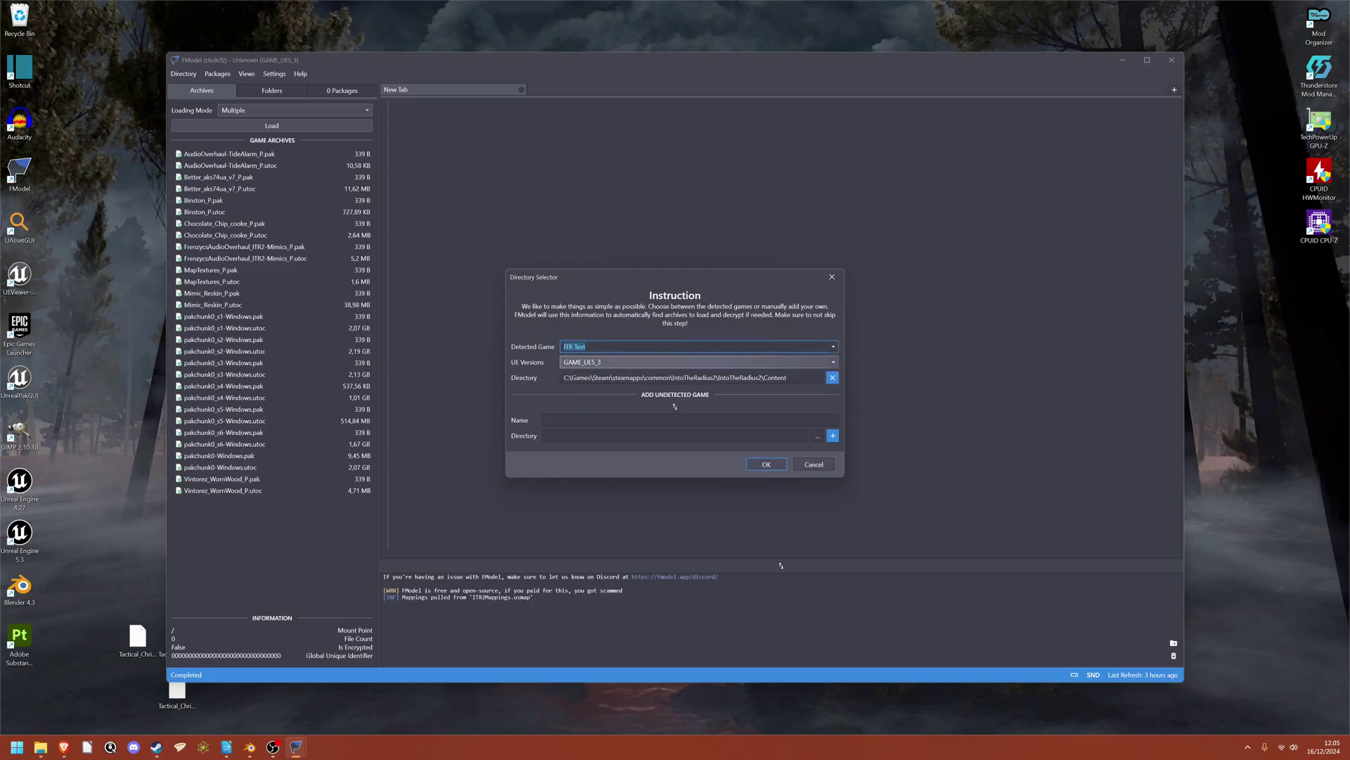
pyautogui.click(836, 366)
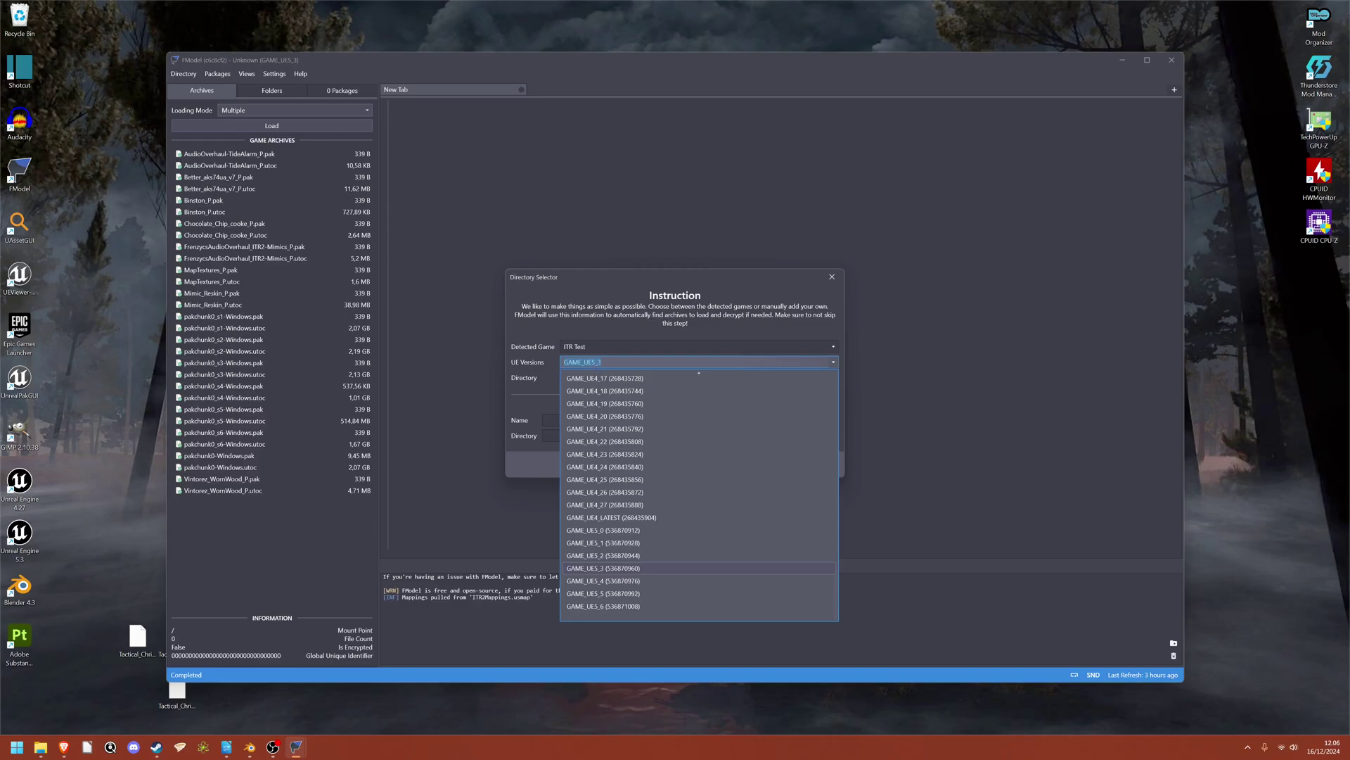
pyautogui.click(781, 565)
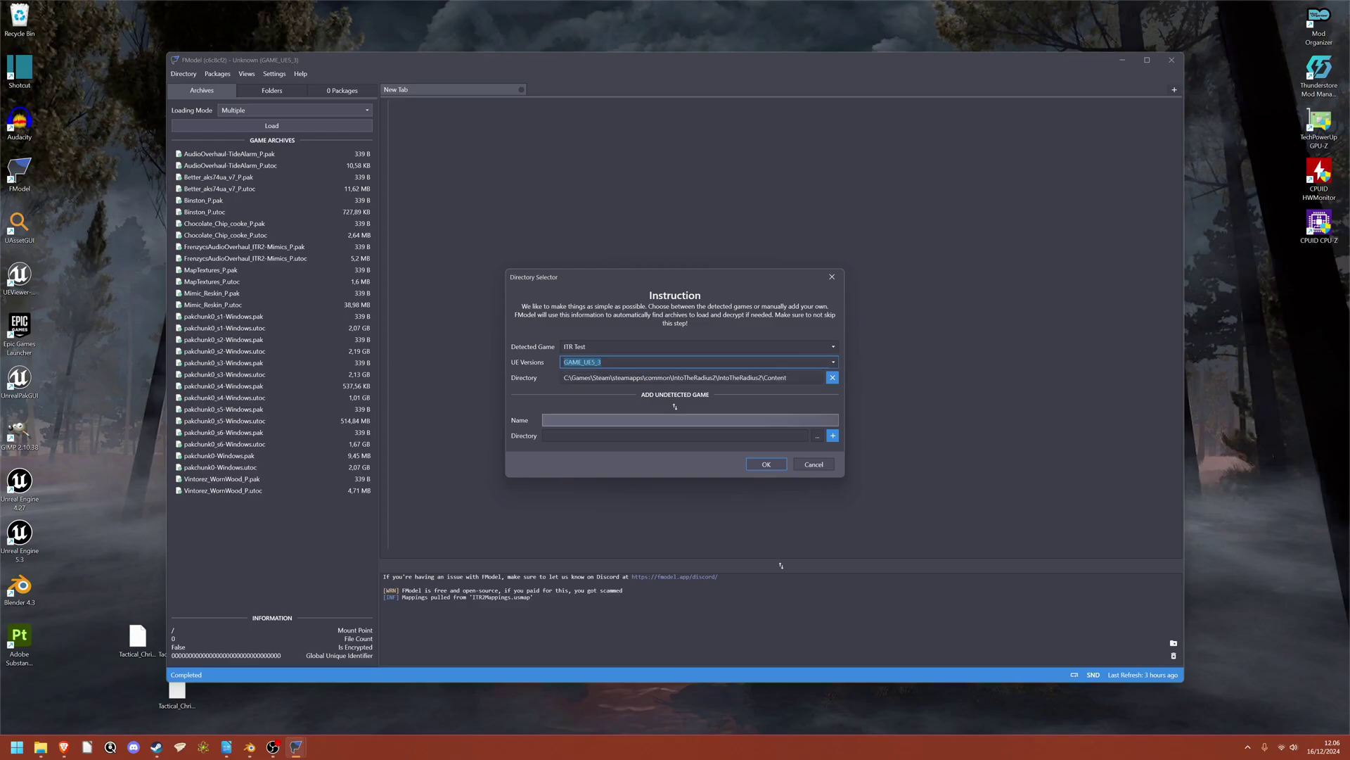
pyautogui.click(766, 464)
# Set the local mapping file path in the settings to D:\Modding\Mapping Files\ITR2Mappings.usmap, confirm, and check the log's mappings line
pyautogui.click(275, 75)
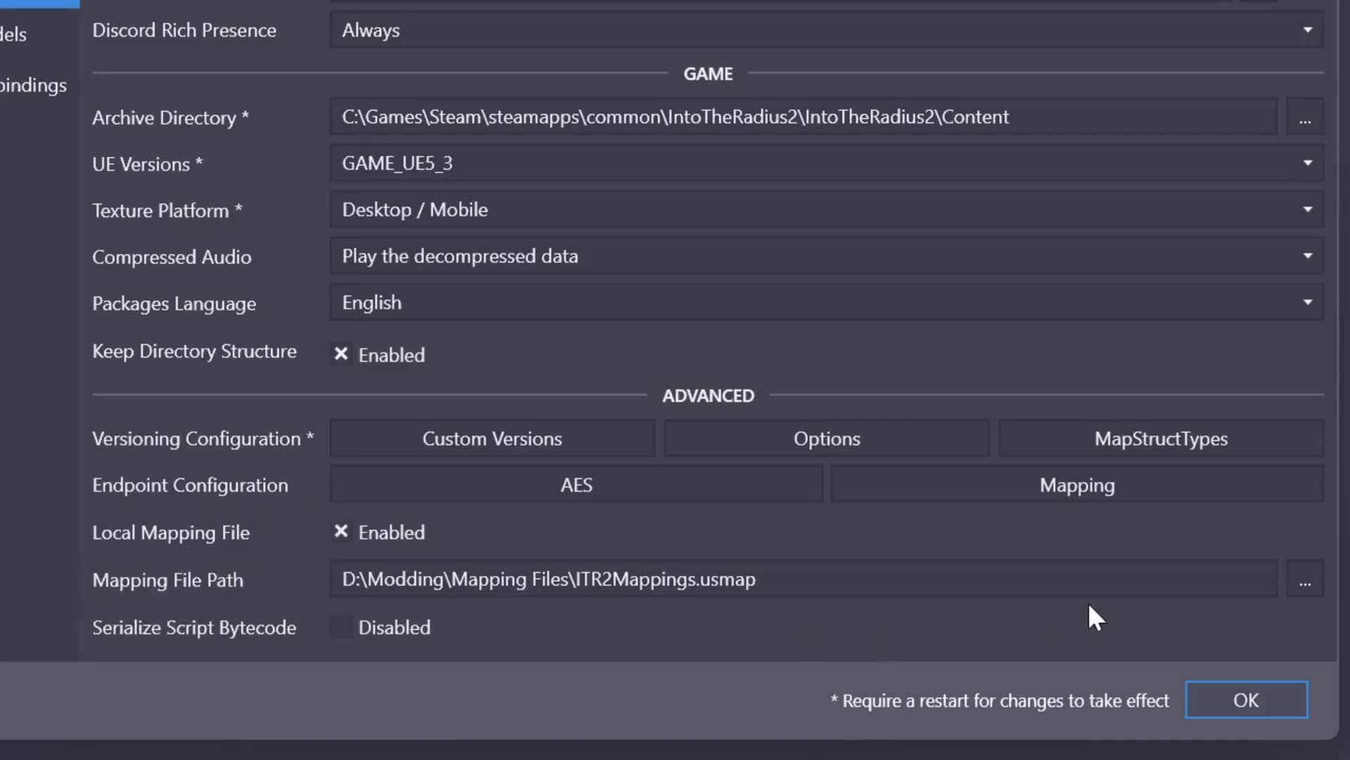
pyautogui.click(1300, 580)
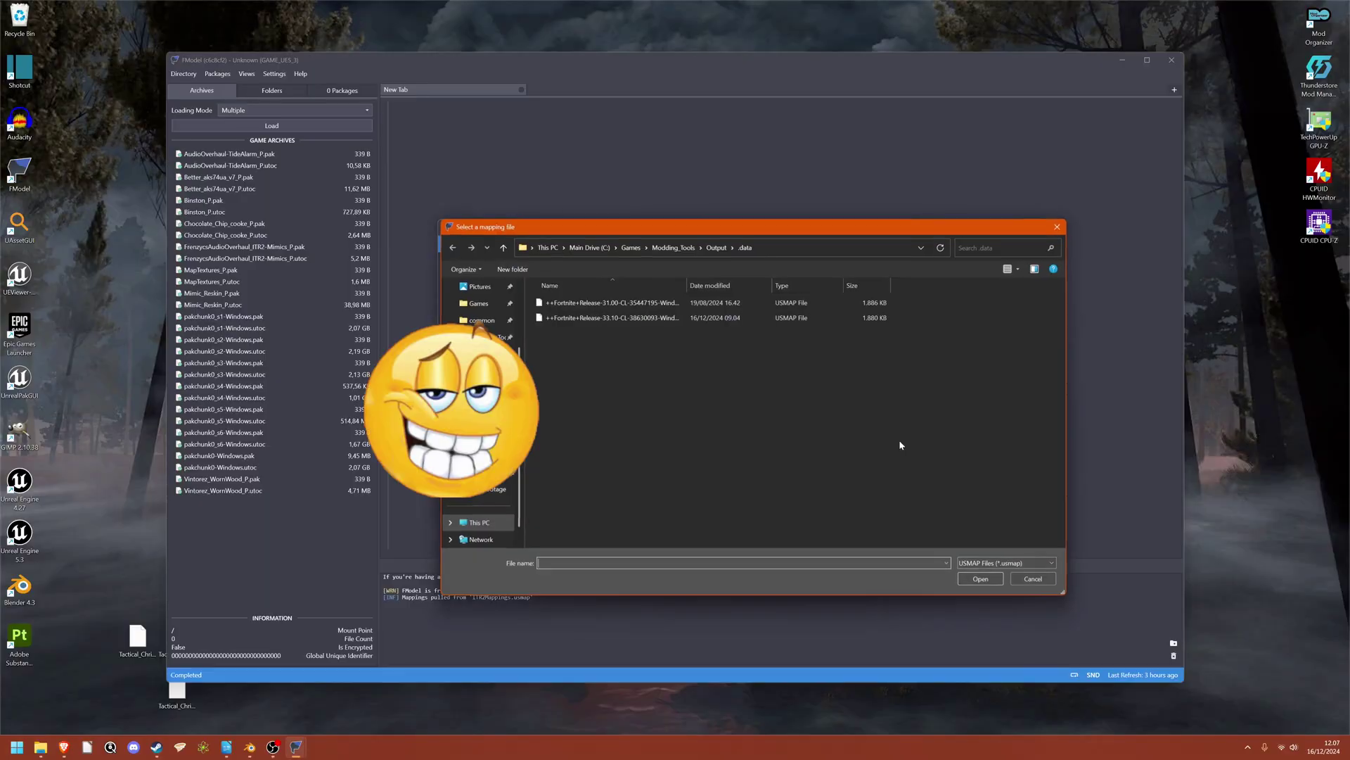
pyautogui.click(595, 247)
pyautogui.click(596, 305)
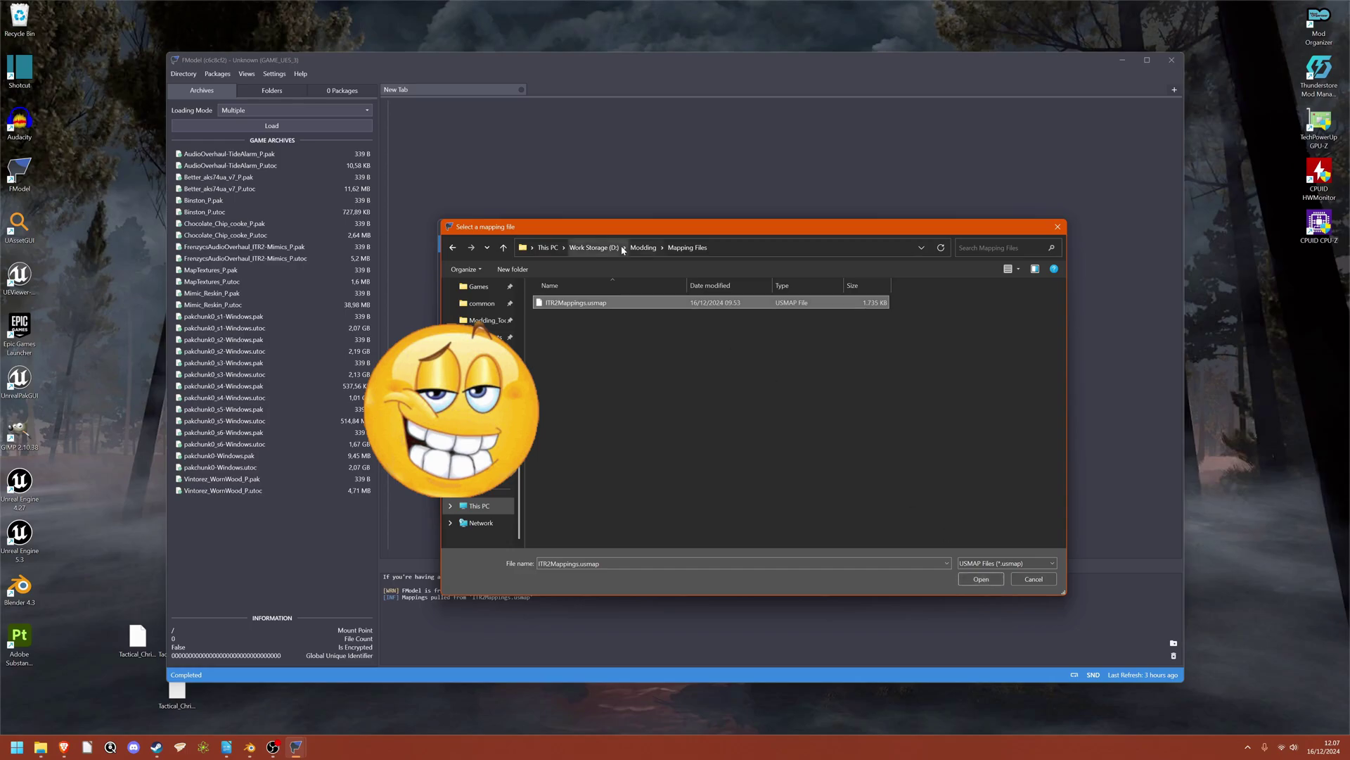
pyautogui.click(982, 581)
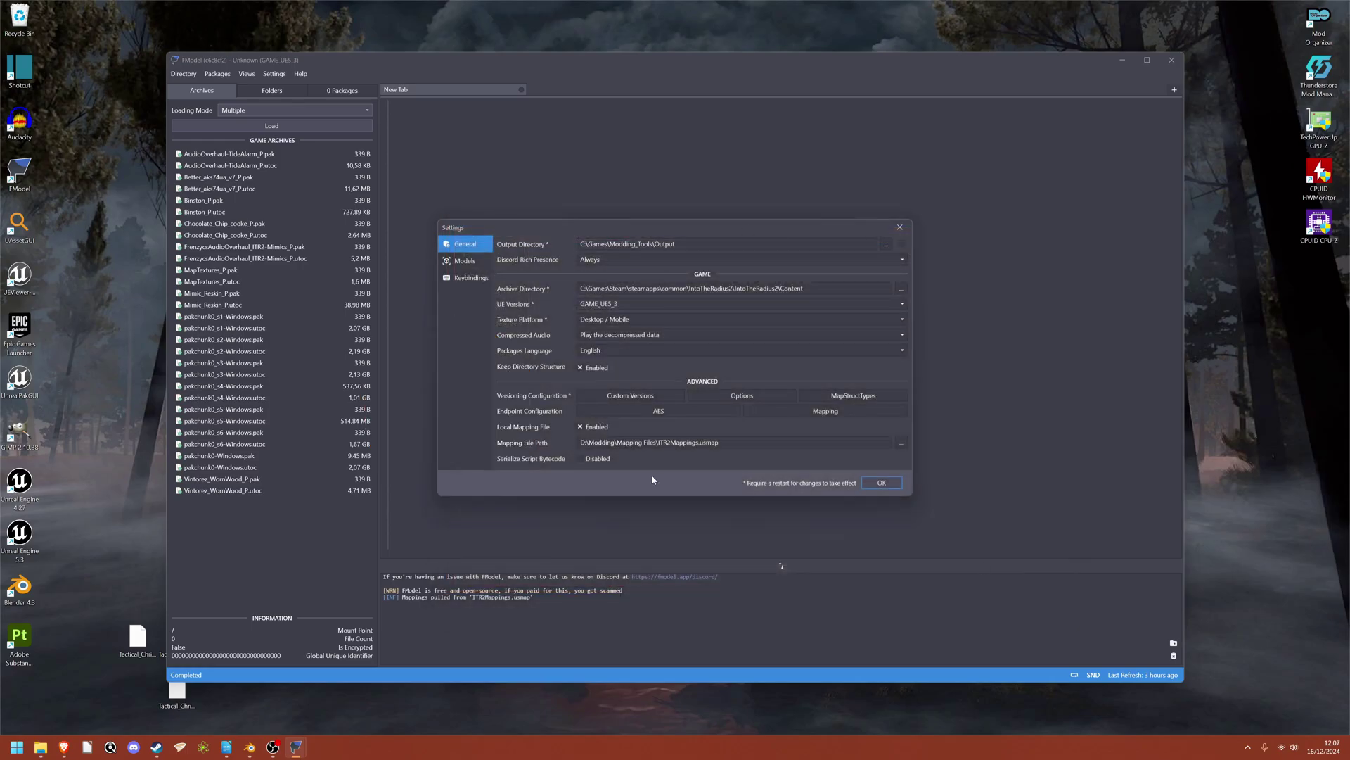
pyautogui.click(885, 484)
pyautogui.moveTo(384, 596); pyautogui.dragTo(534, 596)
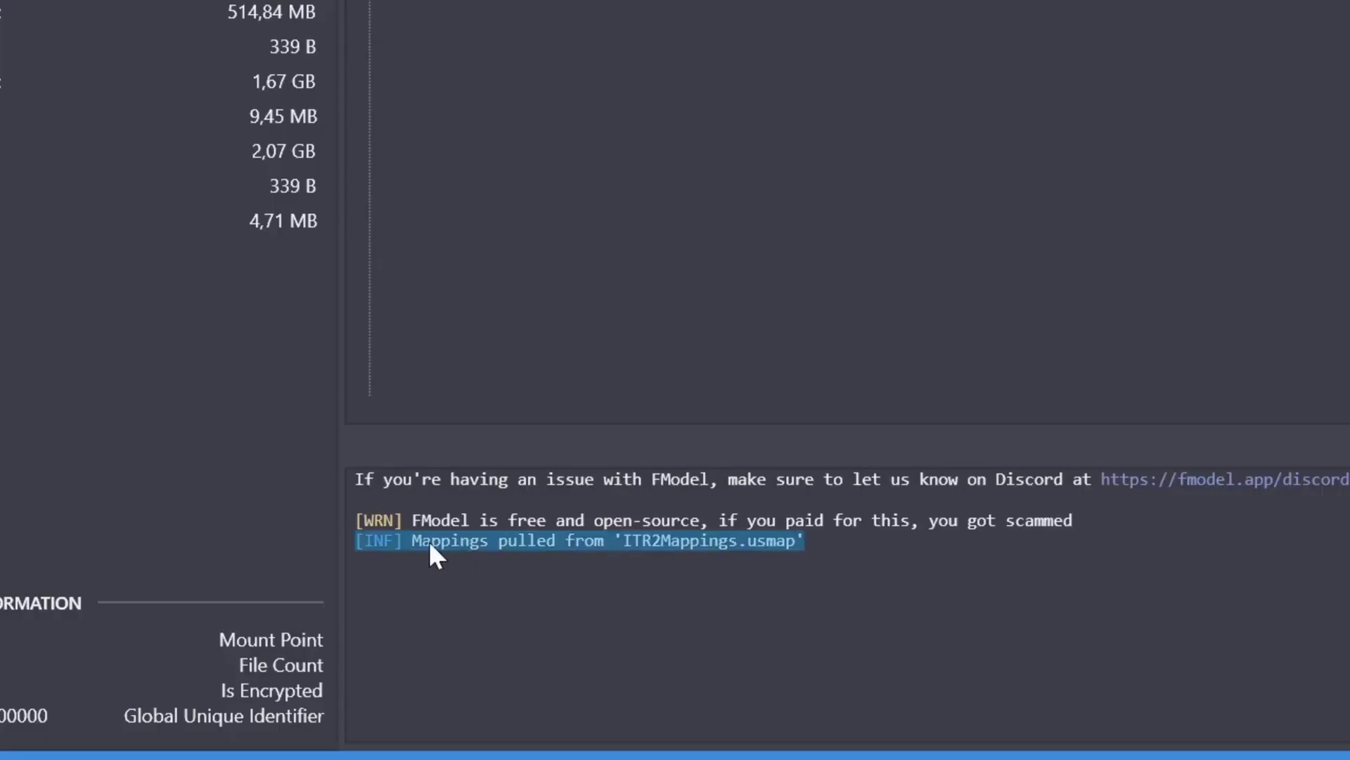
pyautogui.click(782, 605)
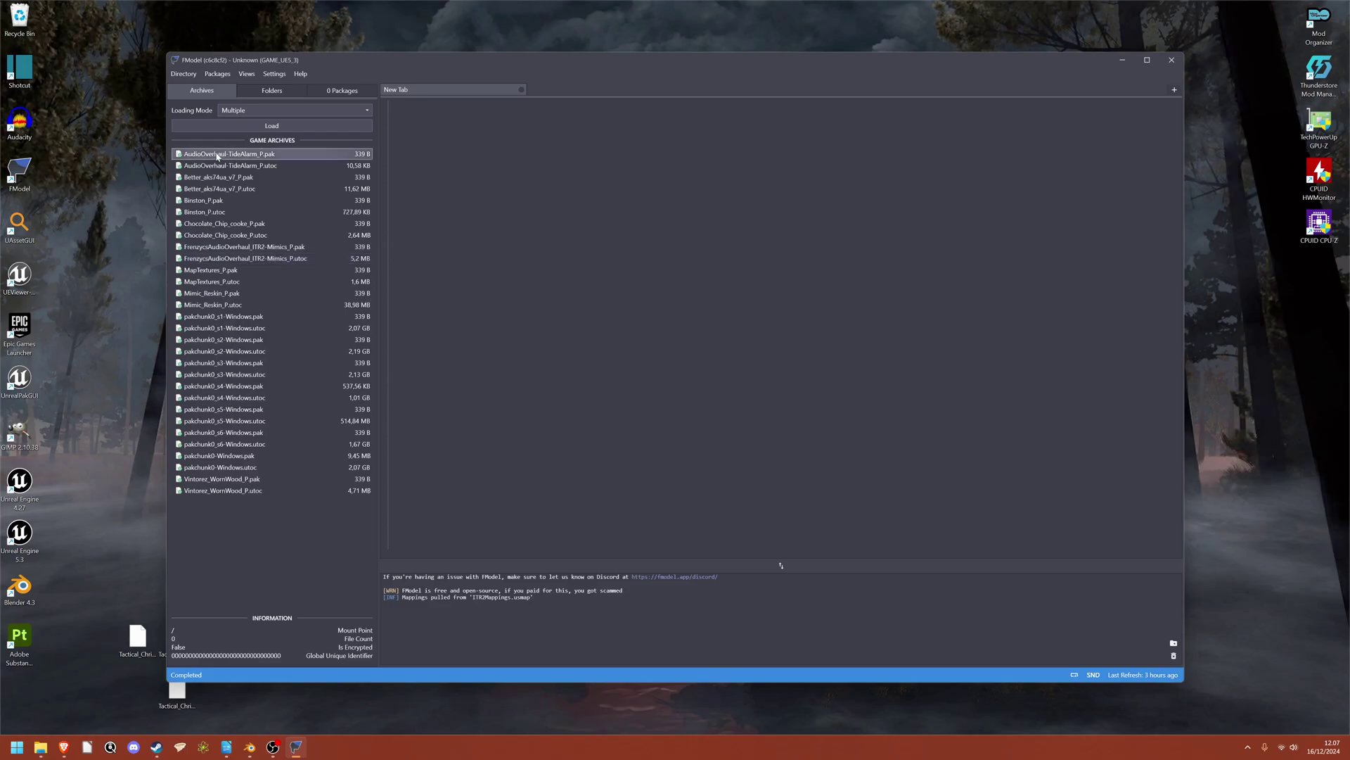
# Highlight the game archives from pakchunk0_s1-Windows.pak through pakchunk0-Windows.utoc, and reduce the selection to pakchunk0-Windows.utoc
pyautogui.click(256, 317)
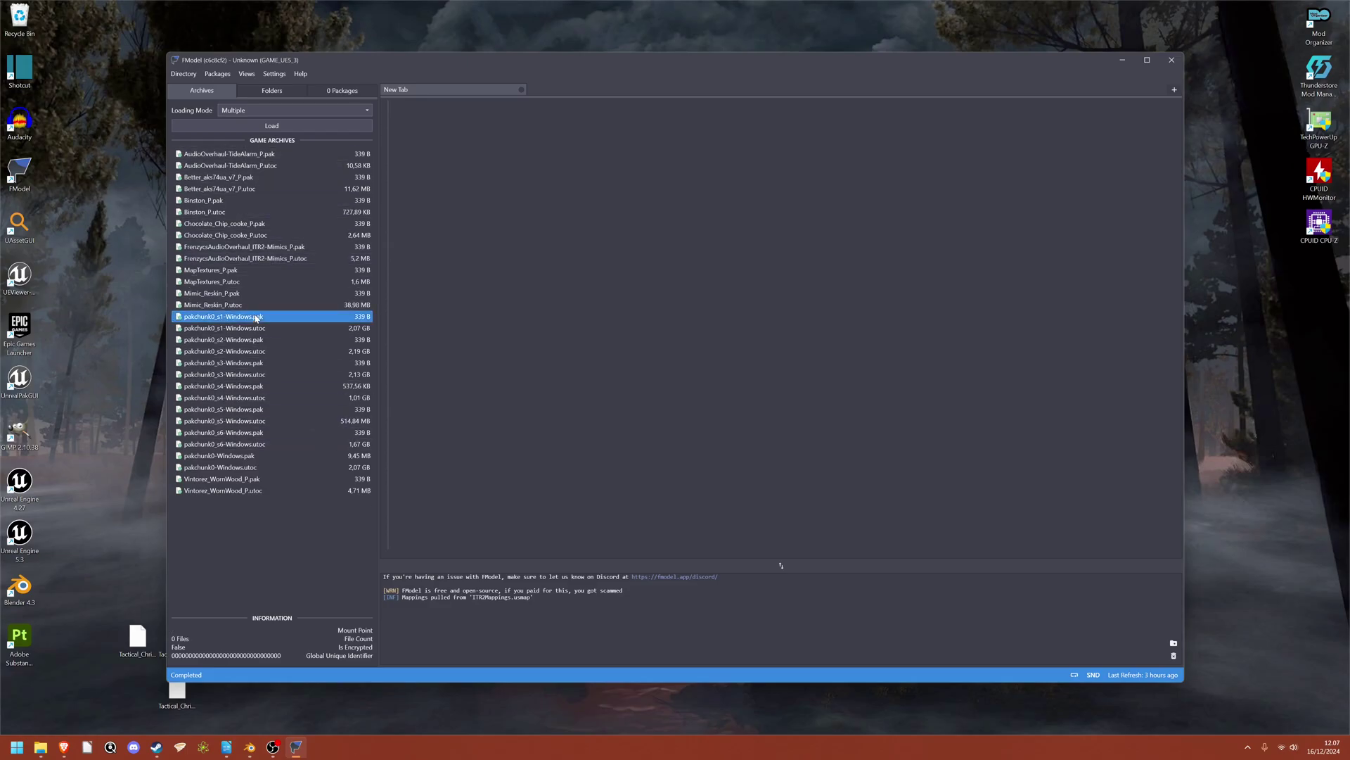
pyautogui.keyDown('shift'); pyautogui.click(257, 467); pyautogui.keyUp('shift')
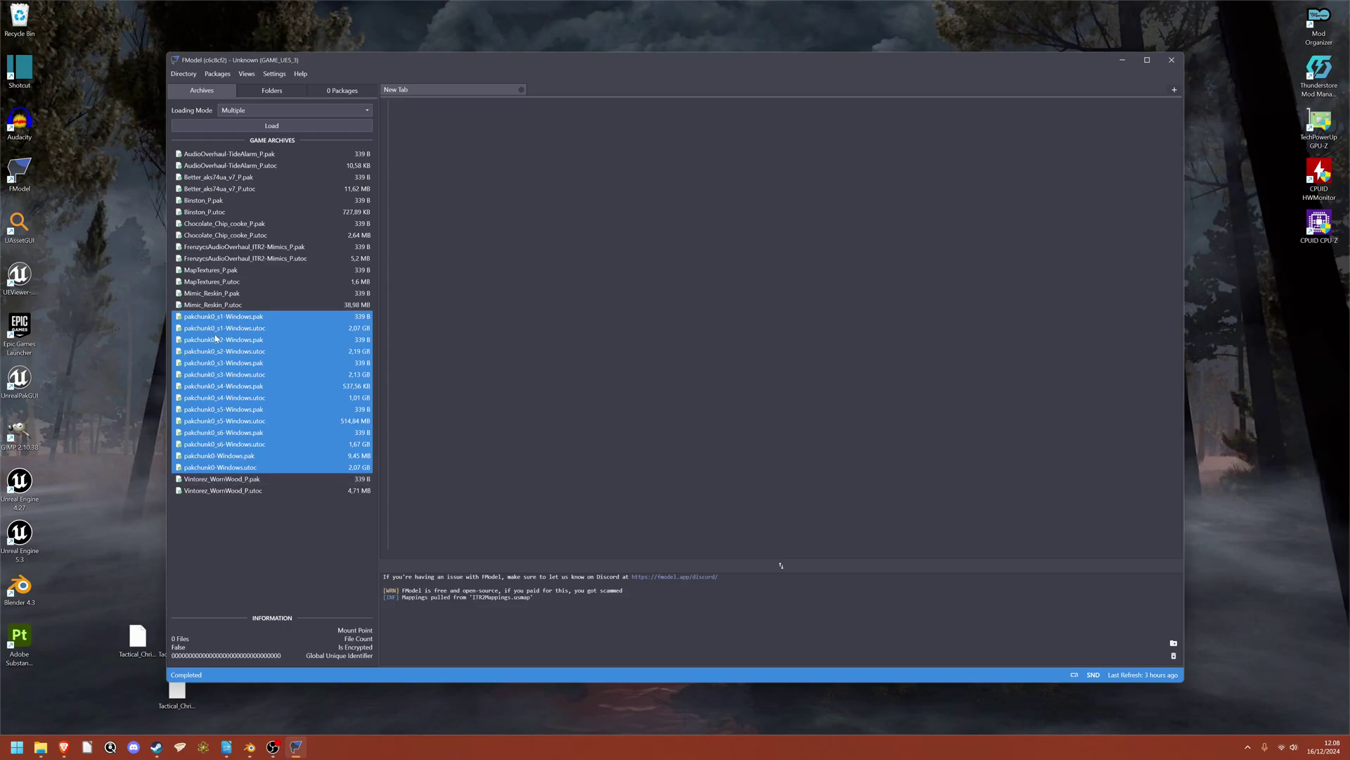
pyautogui.click(251, 467)
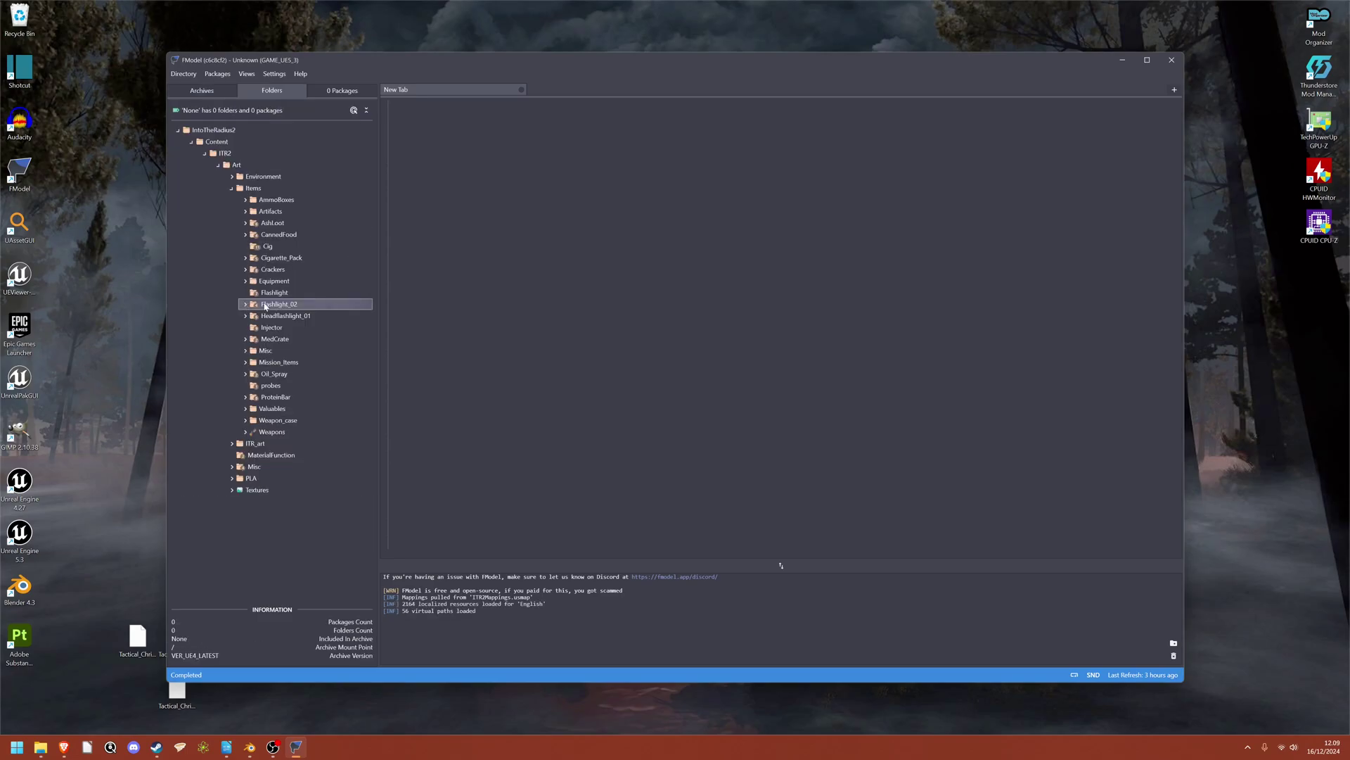
# Open the packages of the Flashlight_02 folder under Art/Items and preview the SM_Flashlight_02_a.uasset model in the 3D viewer
pyautogui.click(265, 306)
pyautogui.click(245, 304)
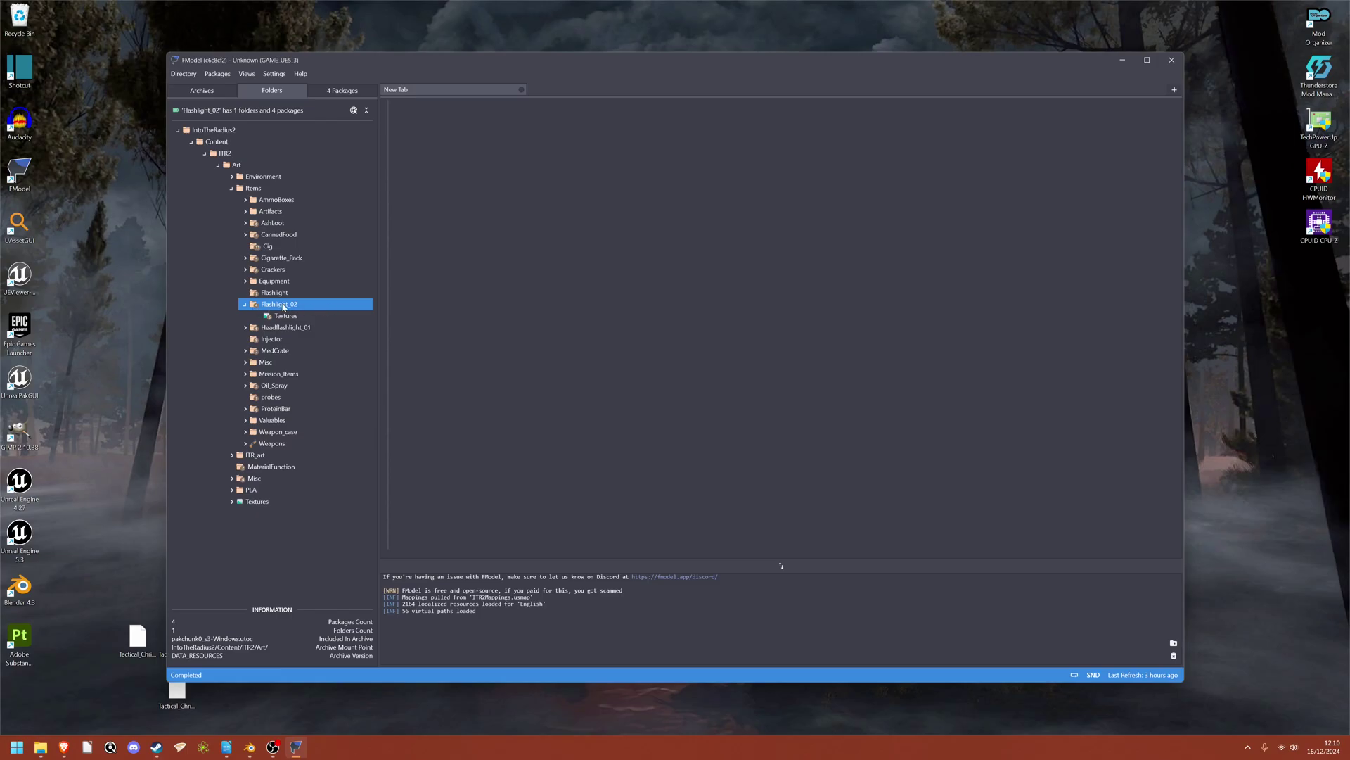
pyautogui.click(335, 92)
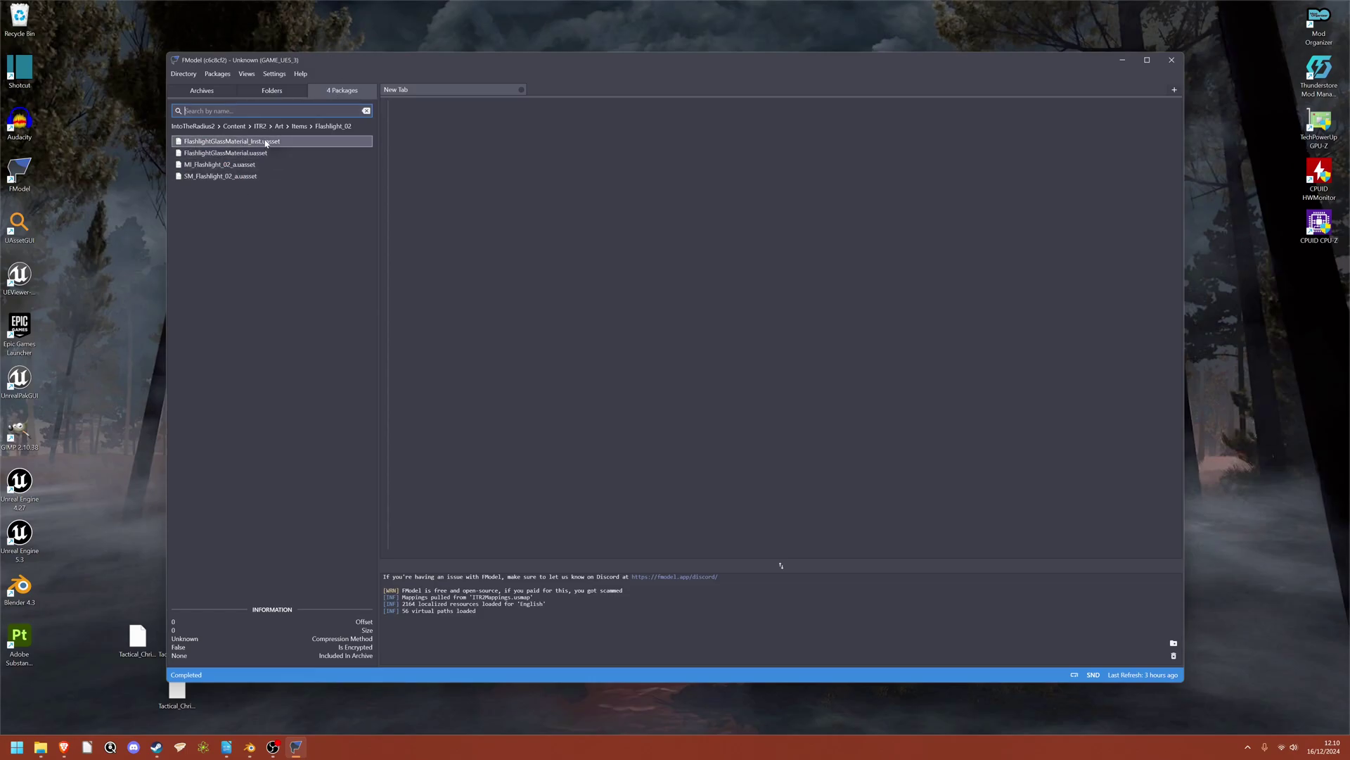
pyautogui.click(211, 176)
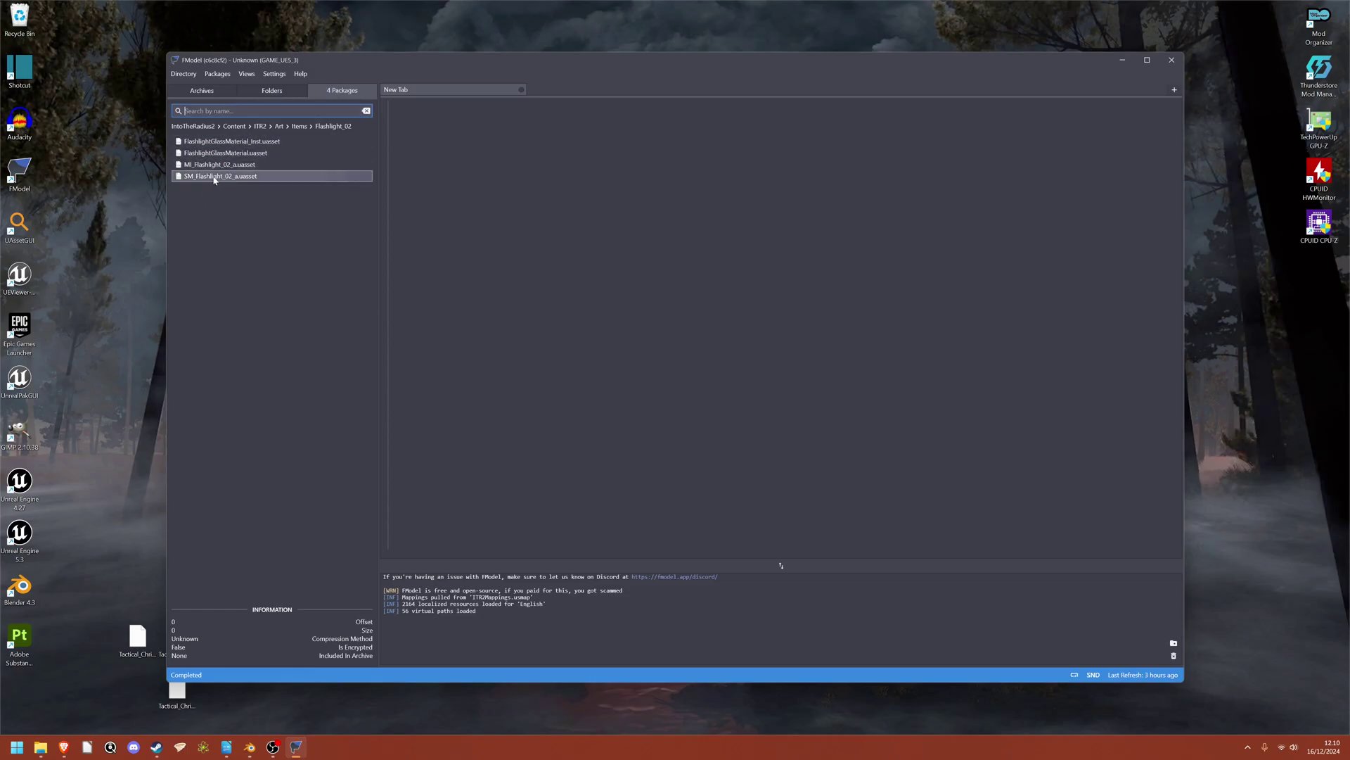
pyautogui.doubleClick(215, 177)
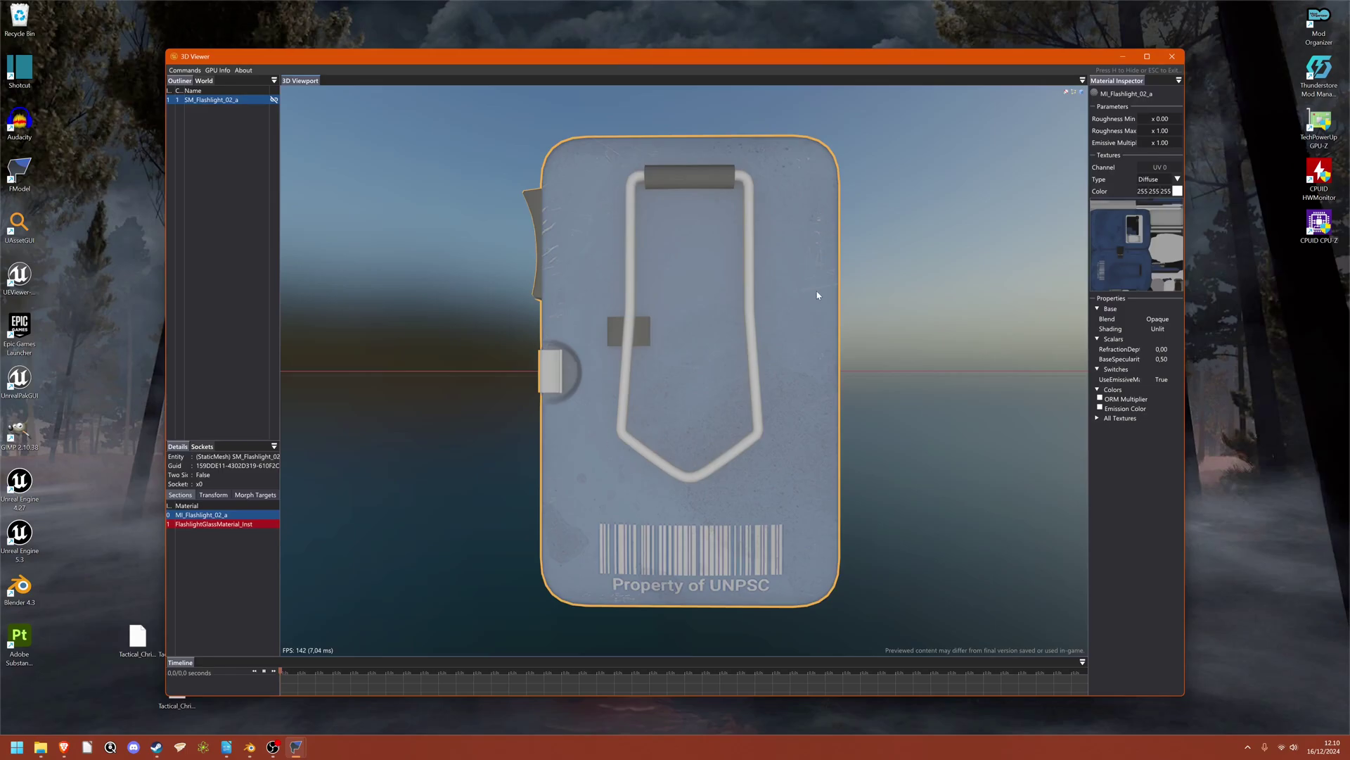
pyautogui.moveTo(817, 296)
pyautogui.mouseDown()
pyautogui.moveTo(626, 309)
pyautogui.moveTo(830, 310)
pyautogui.mouseUp()
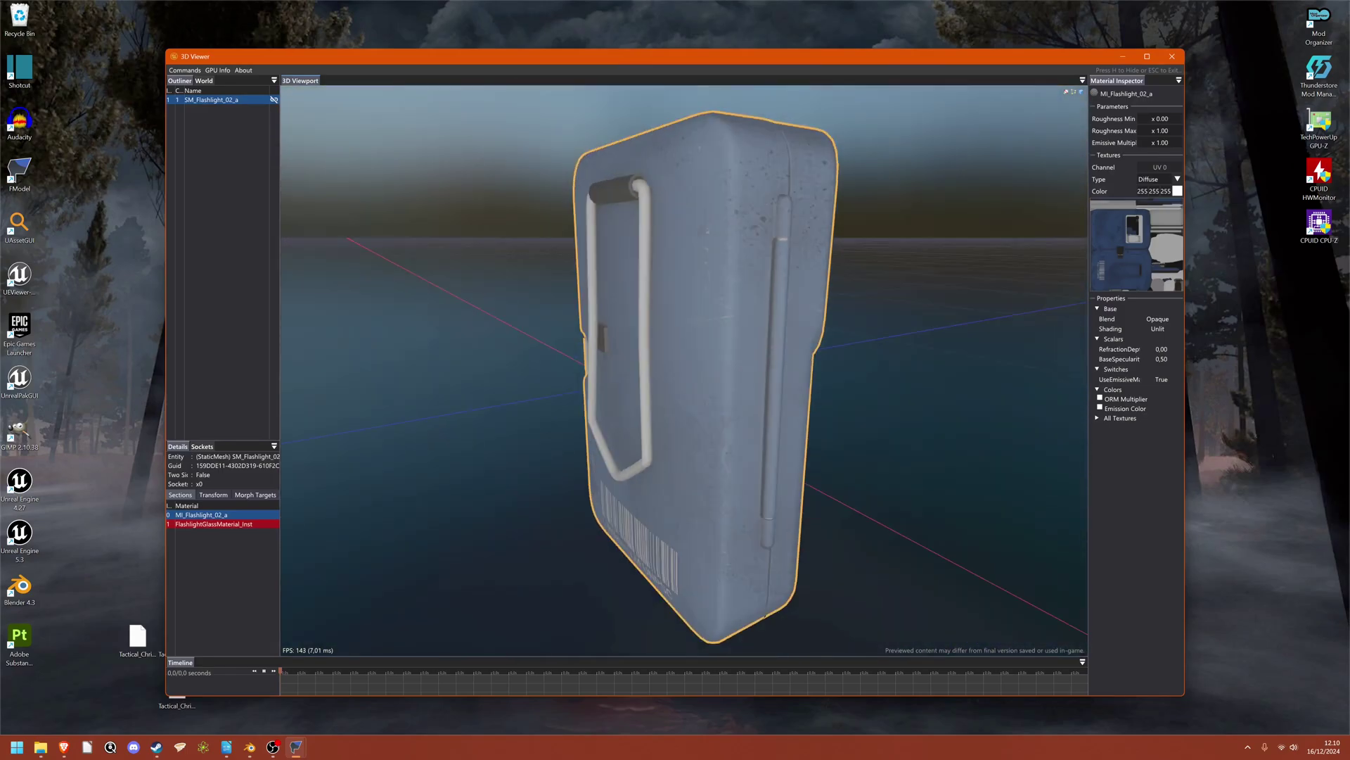
pyautogui.press('Escape')
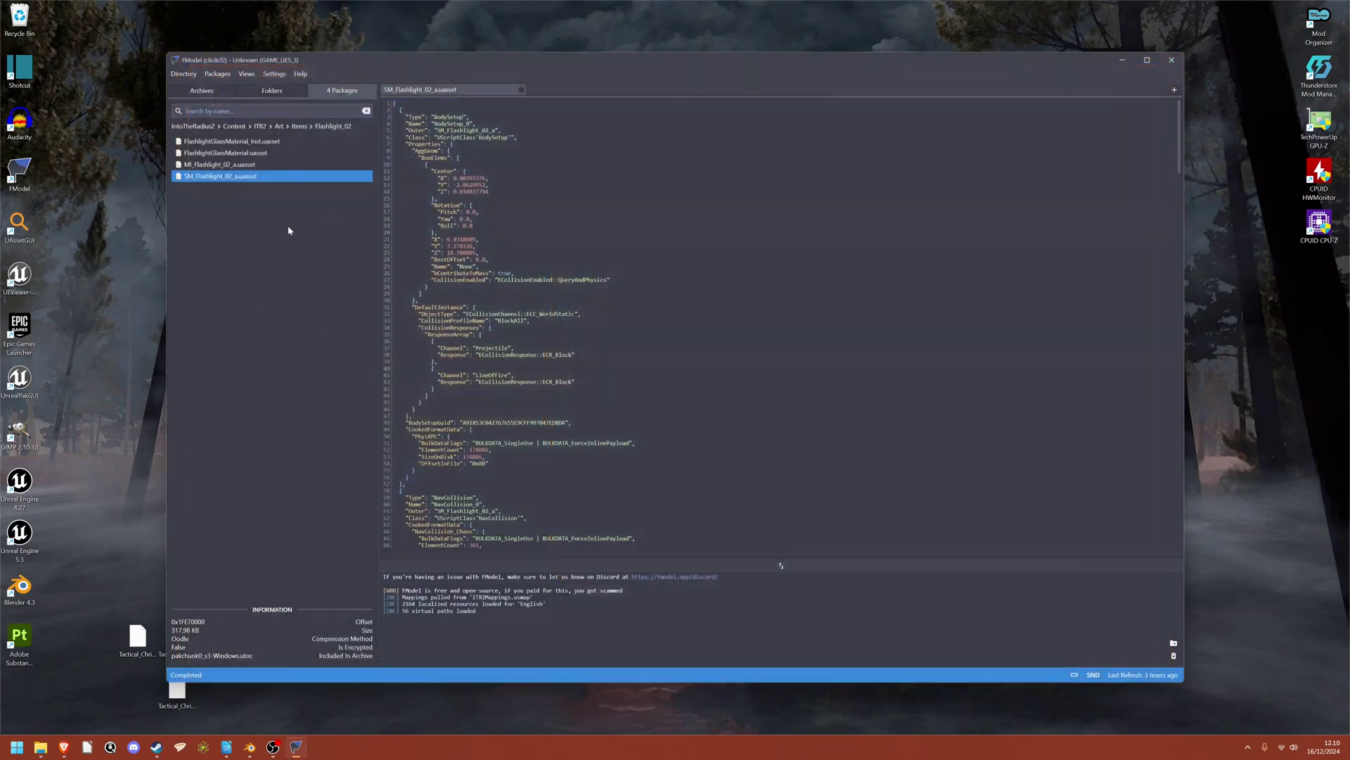
# Preview the MI_Flashlight_02_a.uasset material on the 3D viewer's cube from several angles and close the viewer
pyautogui.doubleClick(212, 165)
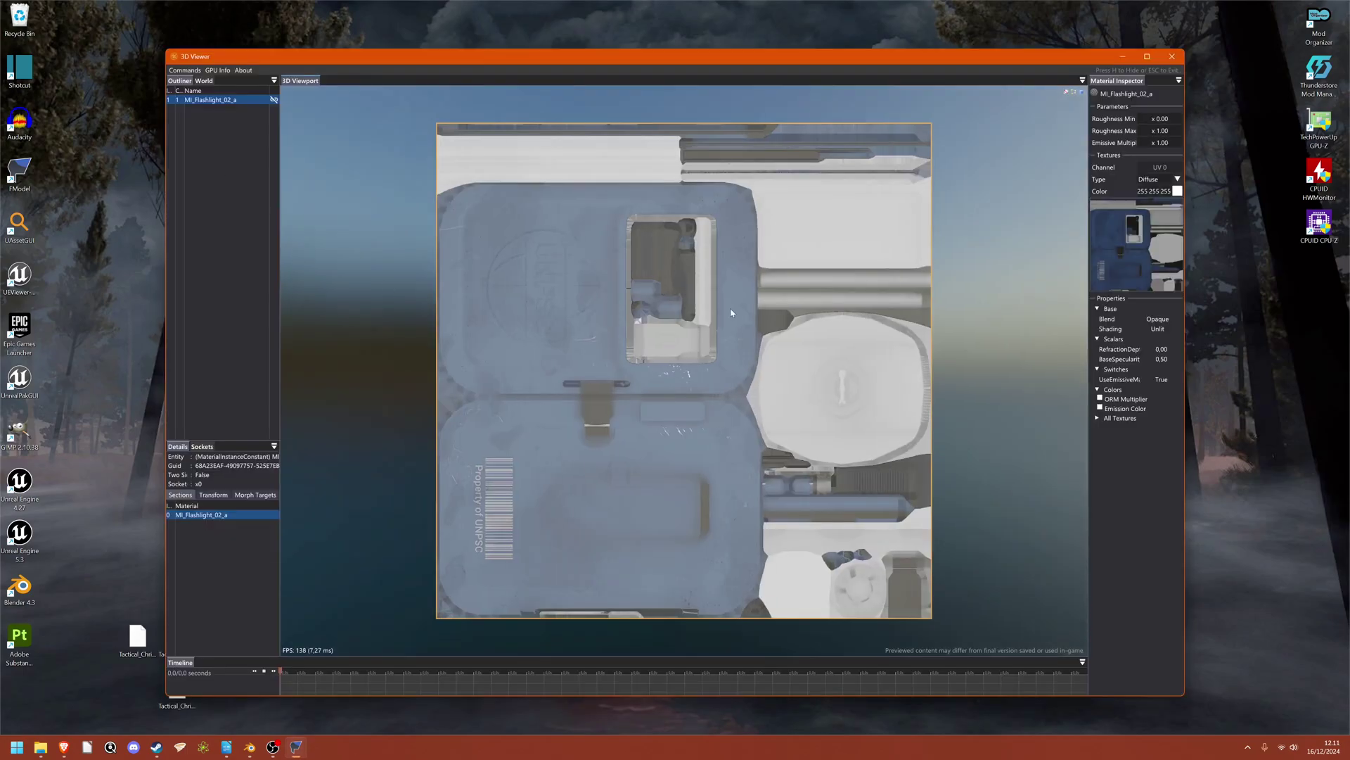
pyautogui.moveTo(731, 313); pyautogui.dragTo(686, 369)
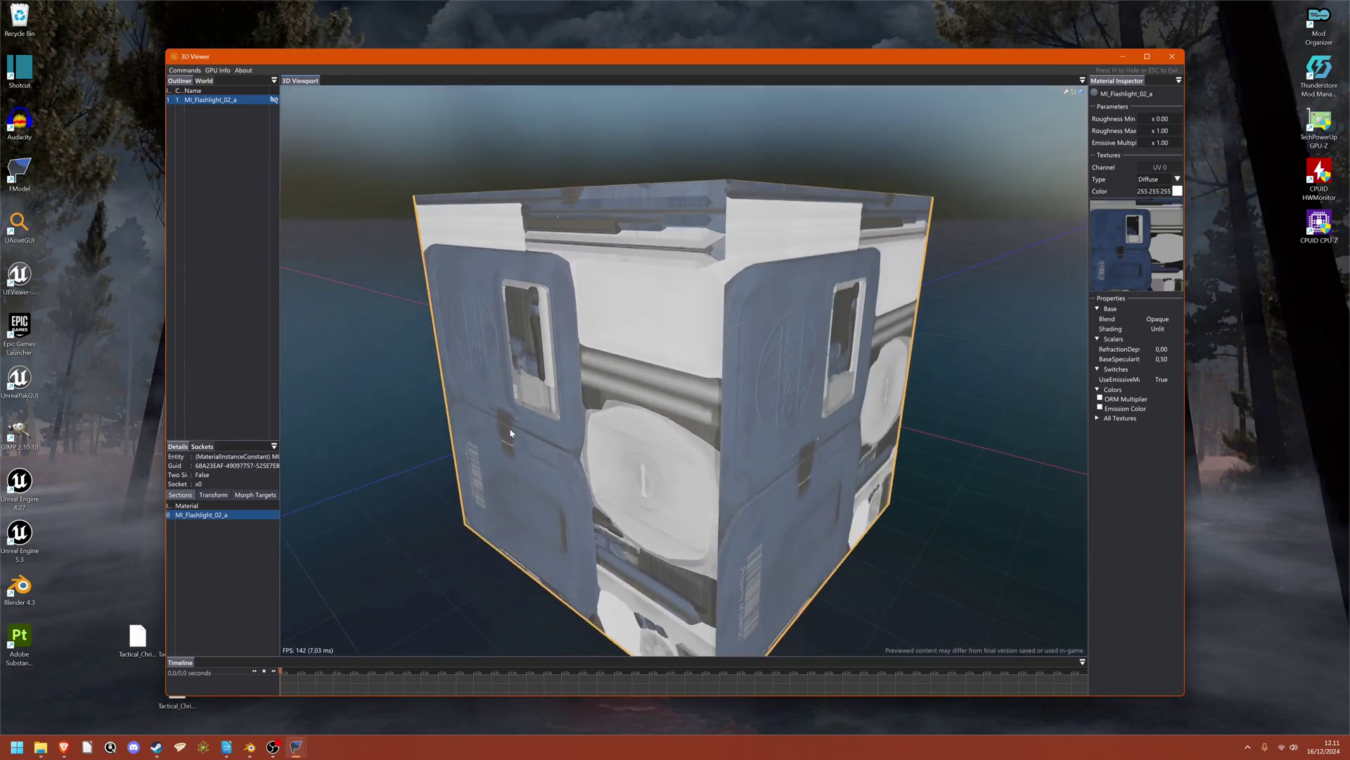
pyautogui.moveTo(573, 395); pyautogui.dragTo(718, 414)
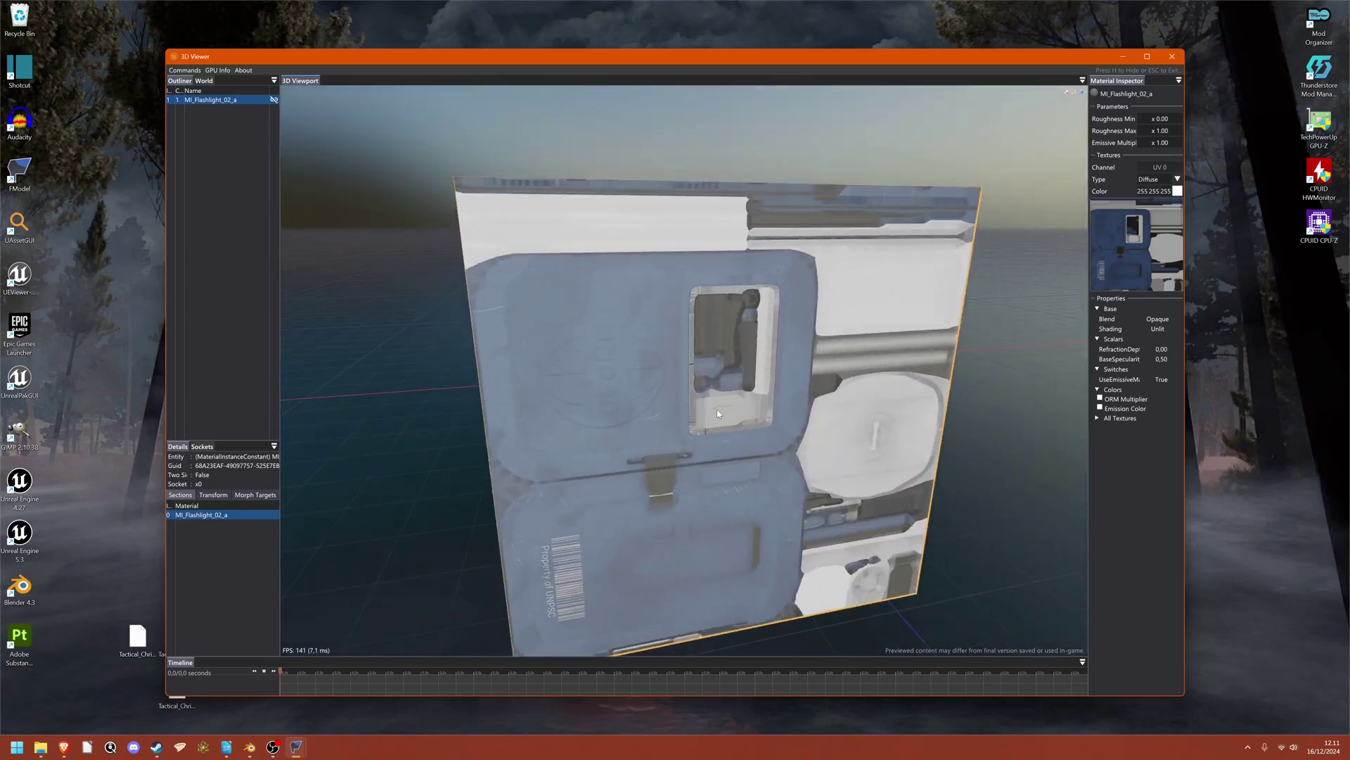
pyautogui.moveTo(799, 312)
pyautogui.mouseDown()
pyautogui.moveTo(724, 315)
pyautogui.moveTo(787, 318)
pyautogui.mouseUp()
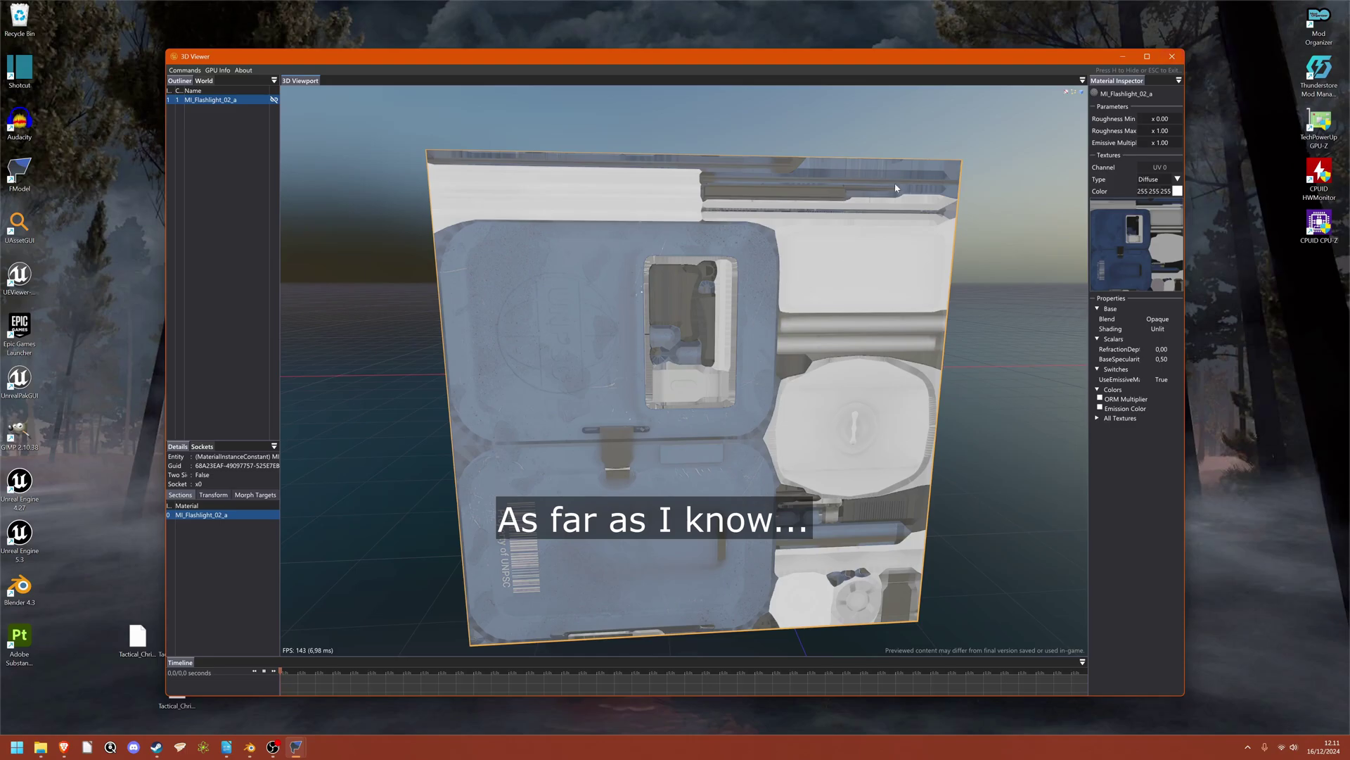
pyautogui.click(1172, 56)
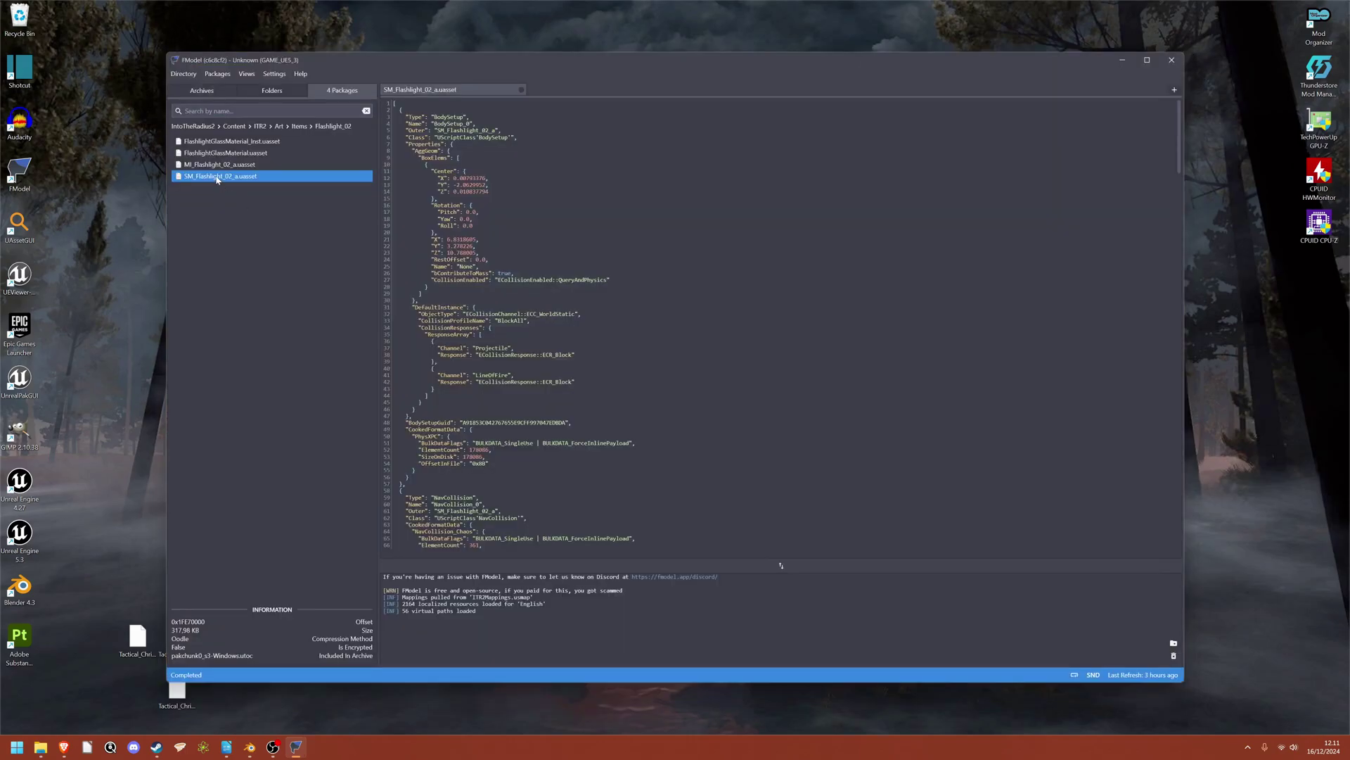
# Reopen SM_Flashlight_02_a.uasset in the 3D viewer, examine the flashlight's lamp side, and close the viewer
pyautogui.doubleClick(217, 177)
pyautogui.moveTo(825, 354); pyautogui.dragTo(626, 354)
pyautogui.moveTo(837, 482); pyautogui.dragTo(812, 479)
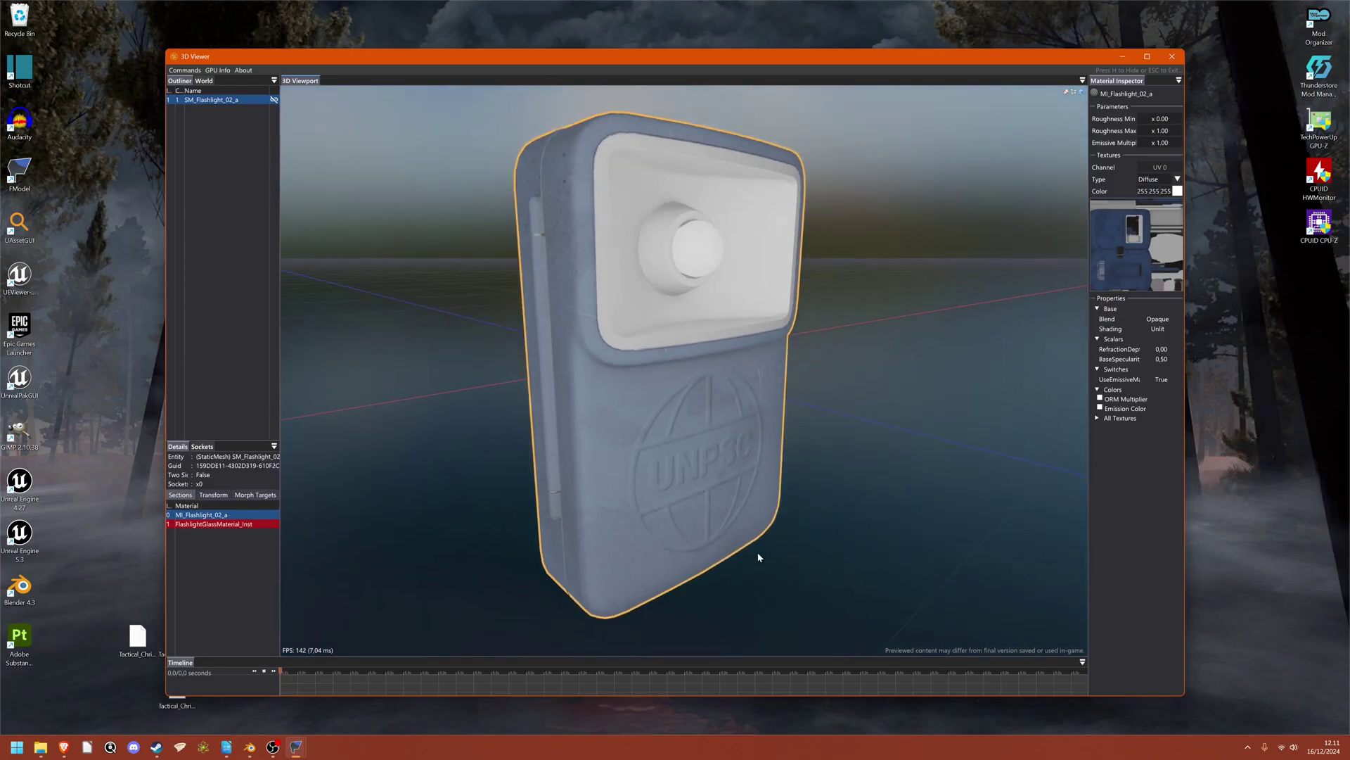
pyautogui.moveTo(756, 557); pyautogui.dragTo(802, 491)
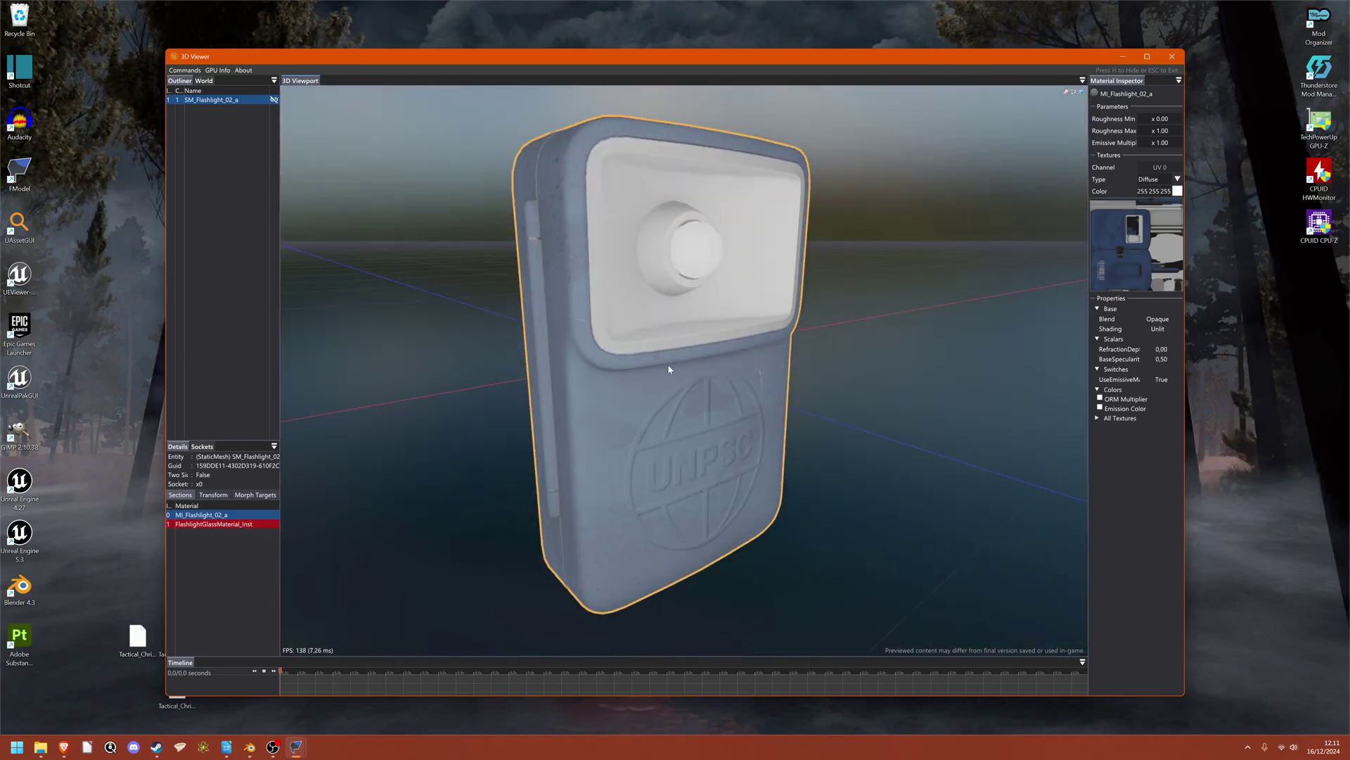
pyautogui.moveTo(650, 356); pyautogui.dragTo(711, 366)
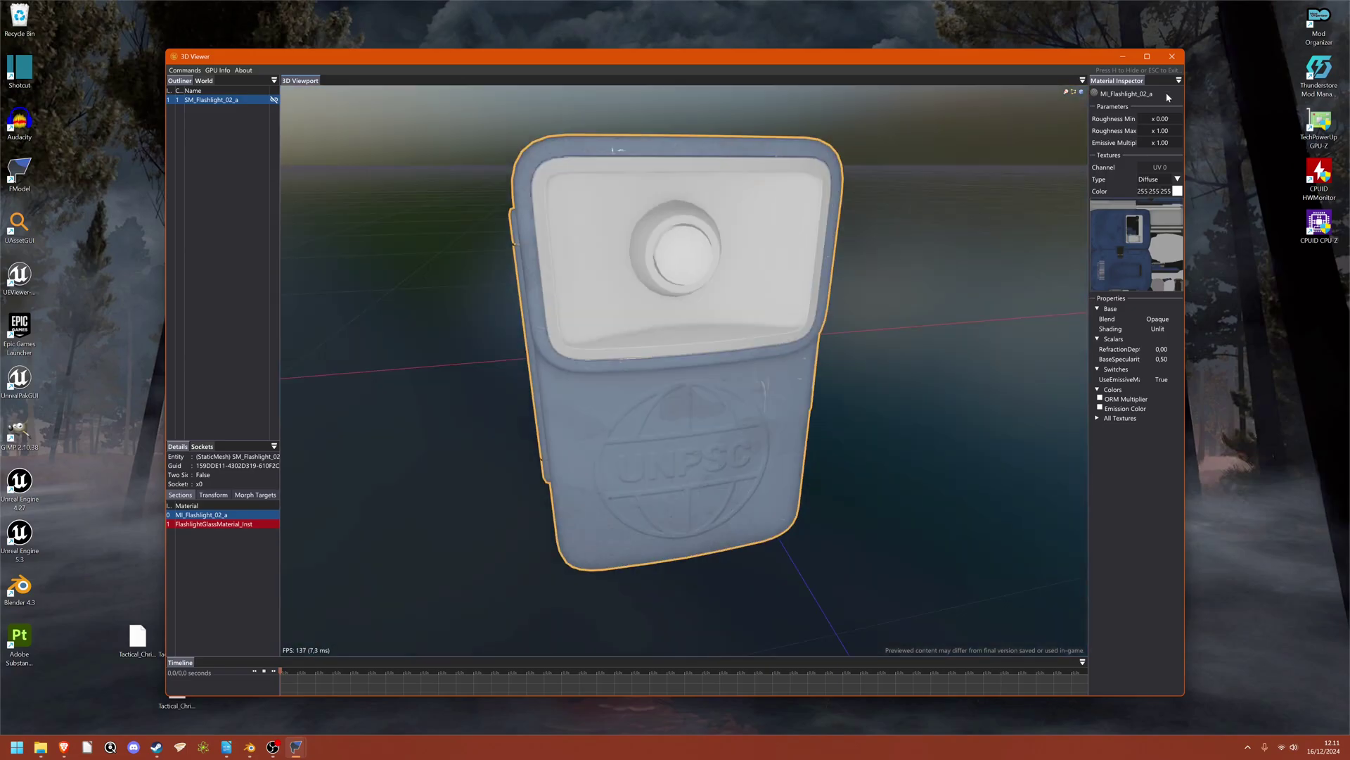
pyautogui.click(1173, 56)
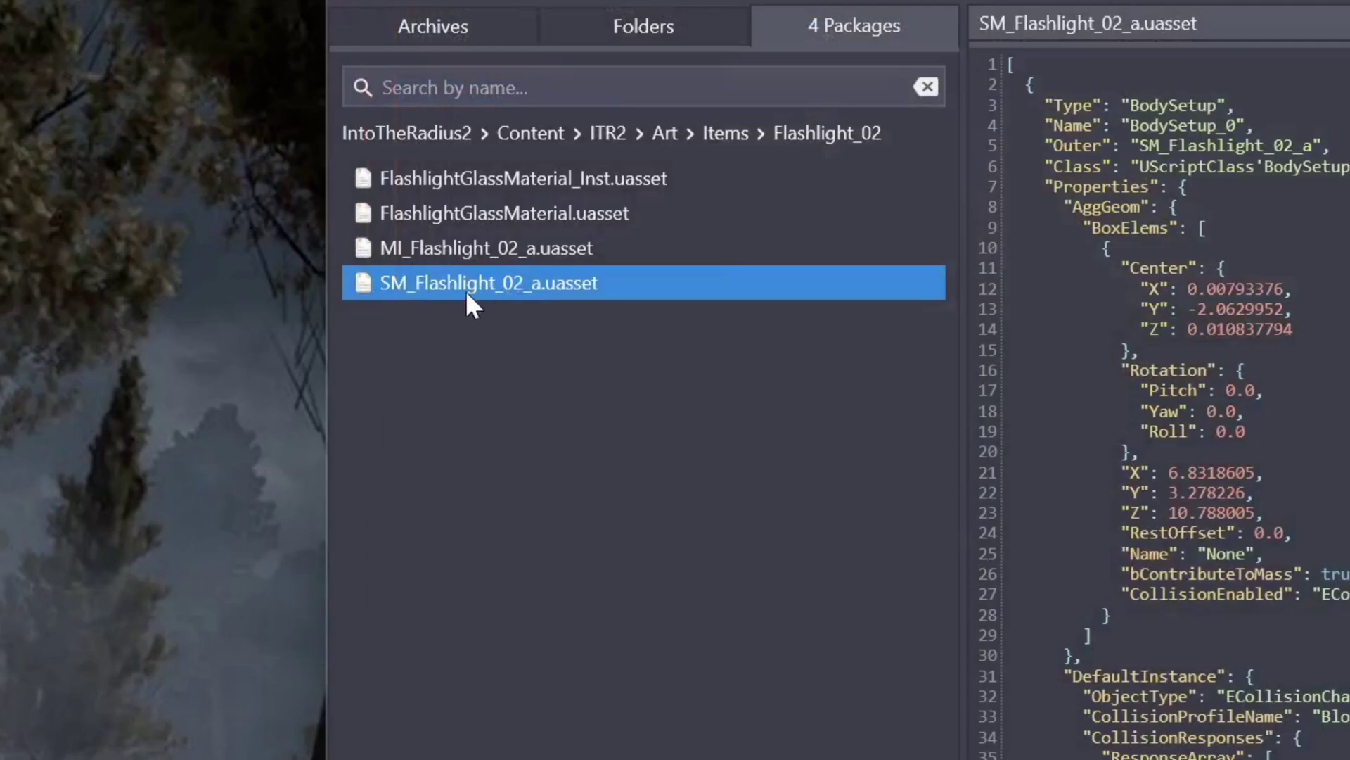
# Save the model of SM_Flashlight_02_a.uasset and check the save entry in the log
pyautogui.rightClick(219, 178)
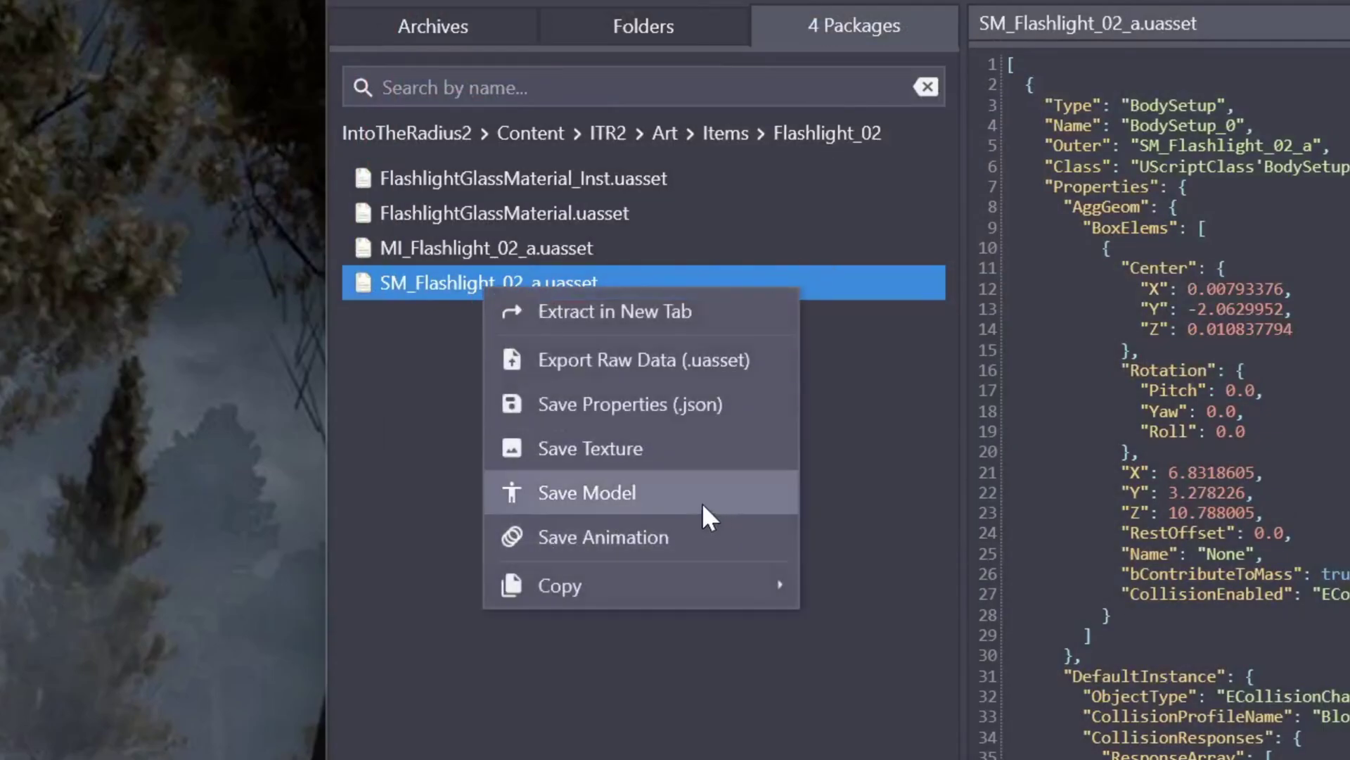
pyautogui.click(559, 493)
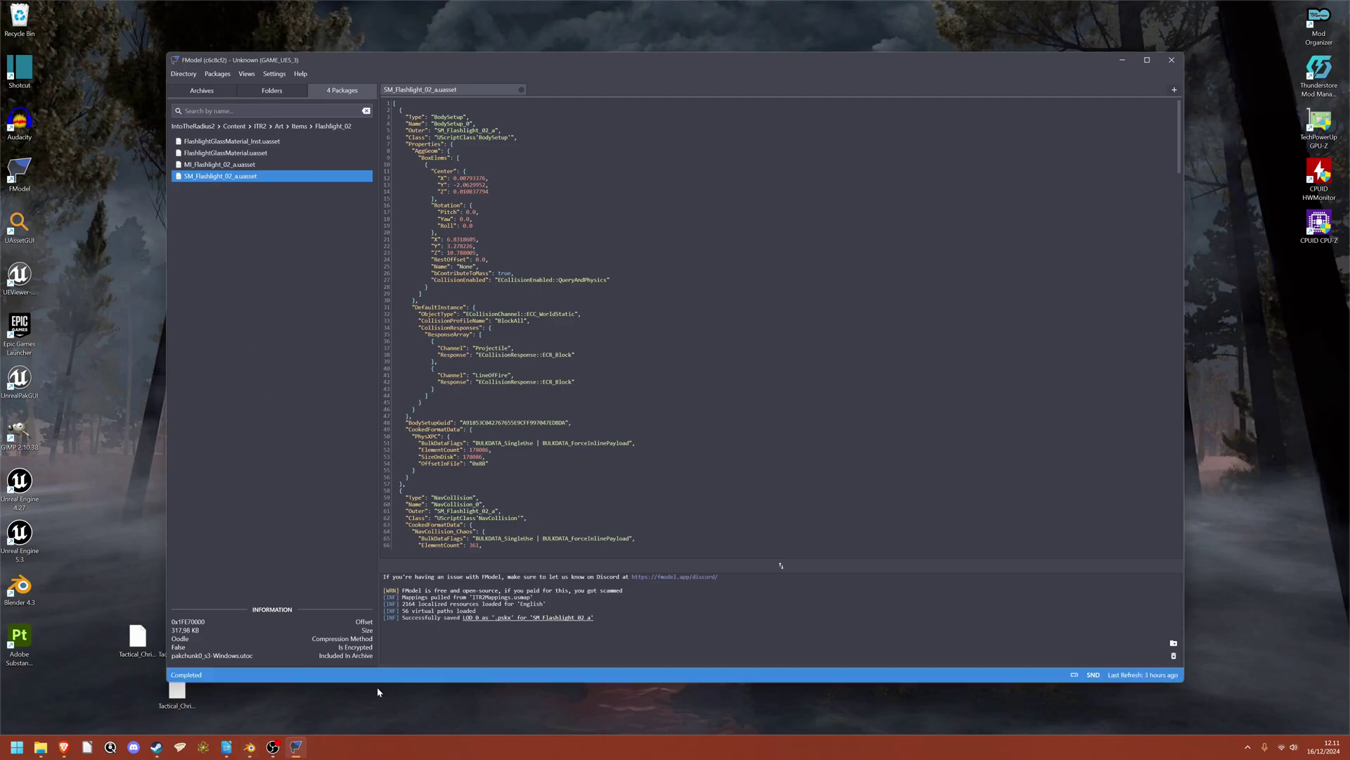
pyautogui.moveTo(386, 617); pyautogui.dragTo(593, 617)
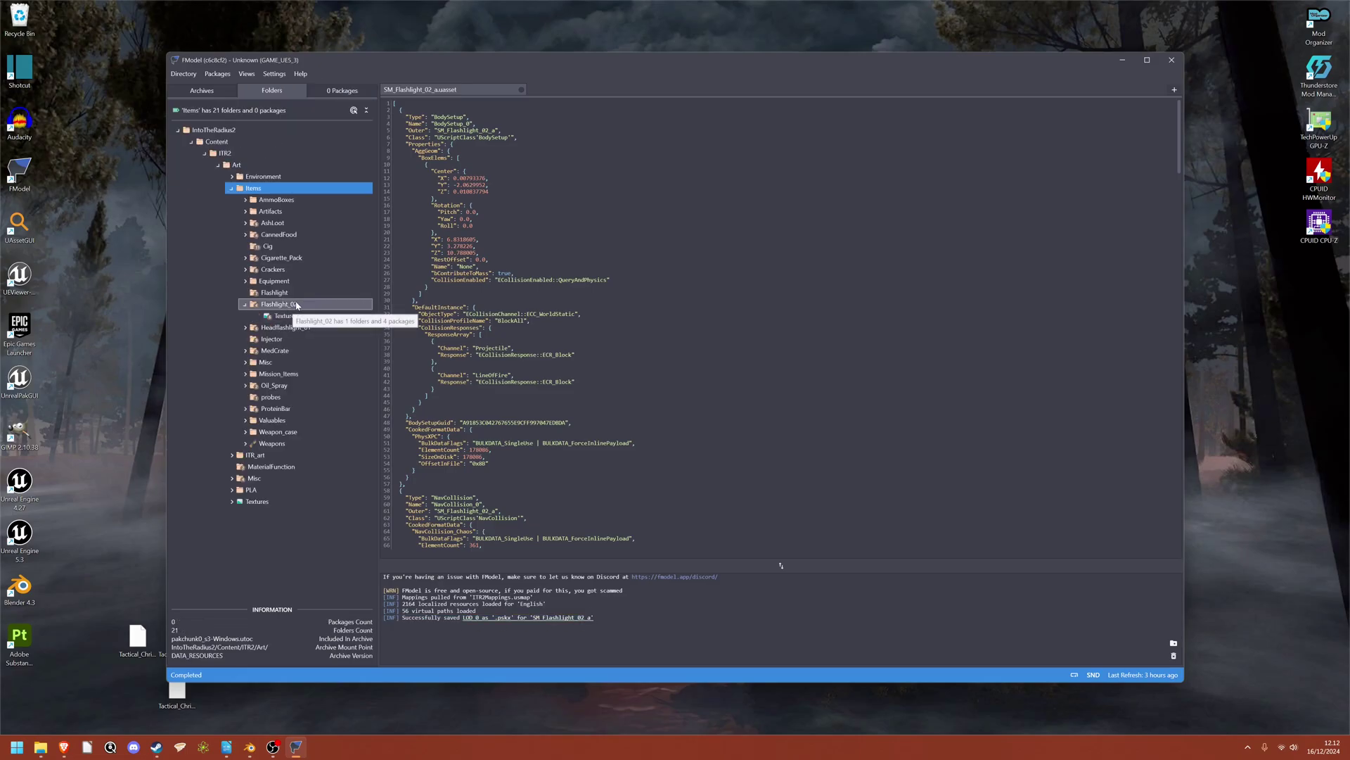
# Open the Textures subfolder of Flashlight_02 and preview T_Flashlight_02_C.uasset and T_Flashlight_02_N.uasset
pyautogui.click(296, 304)
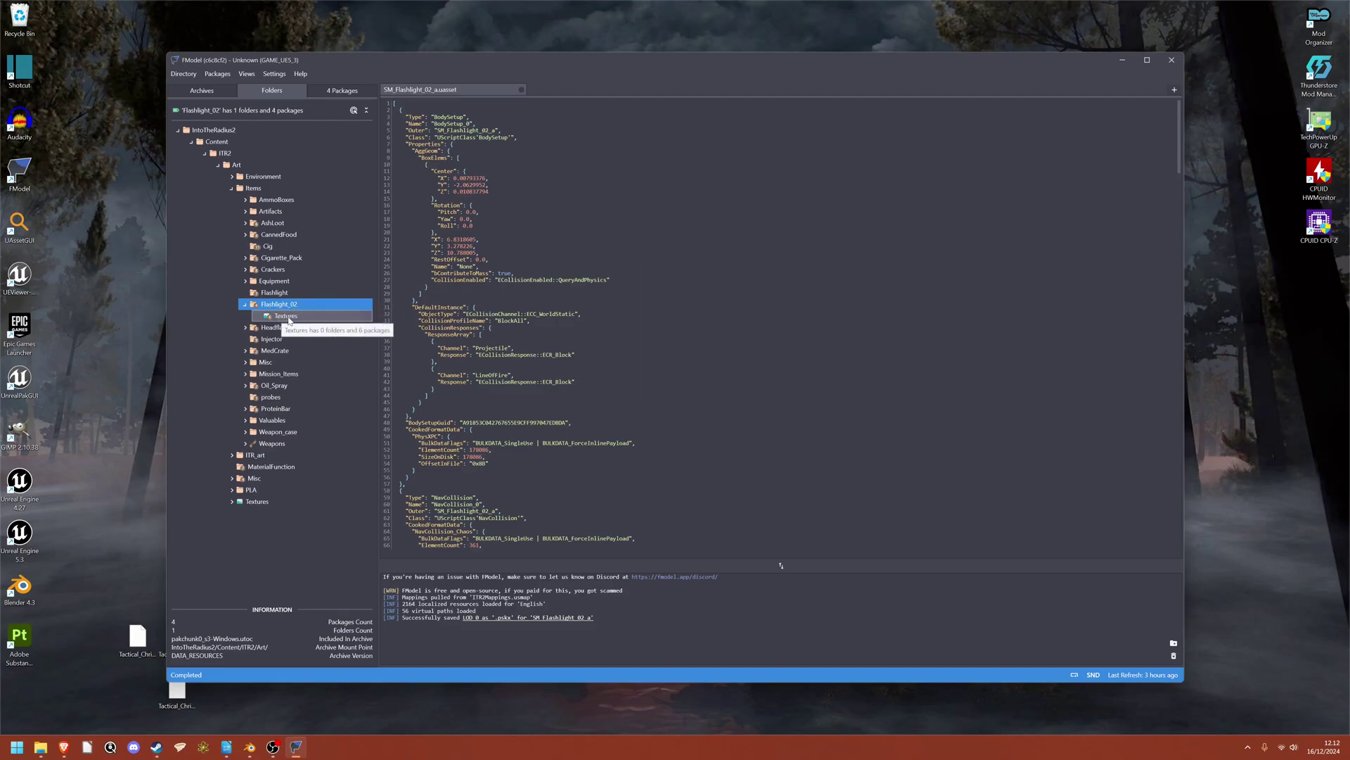
pyautogui.doubleClick(288, 316)
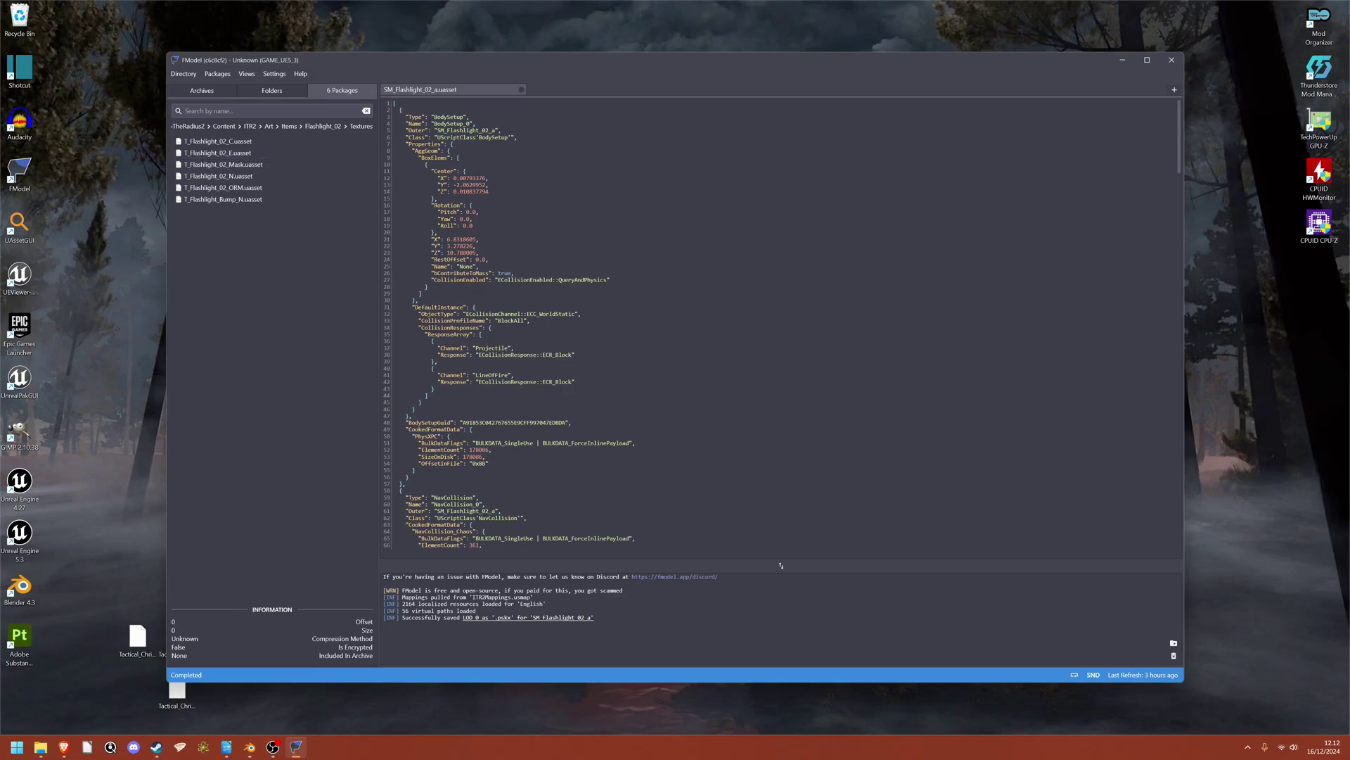
pyautogui.doubleClick(229, 141)
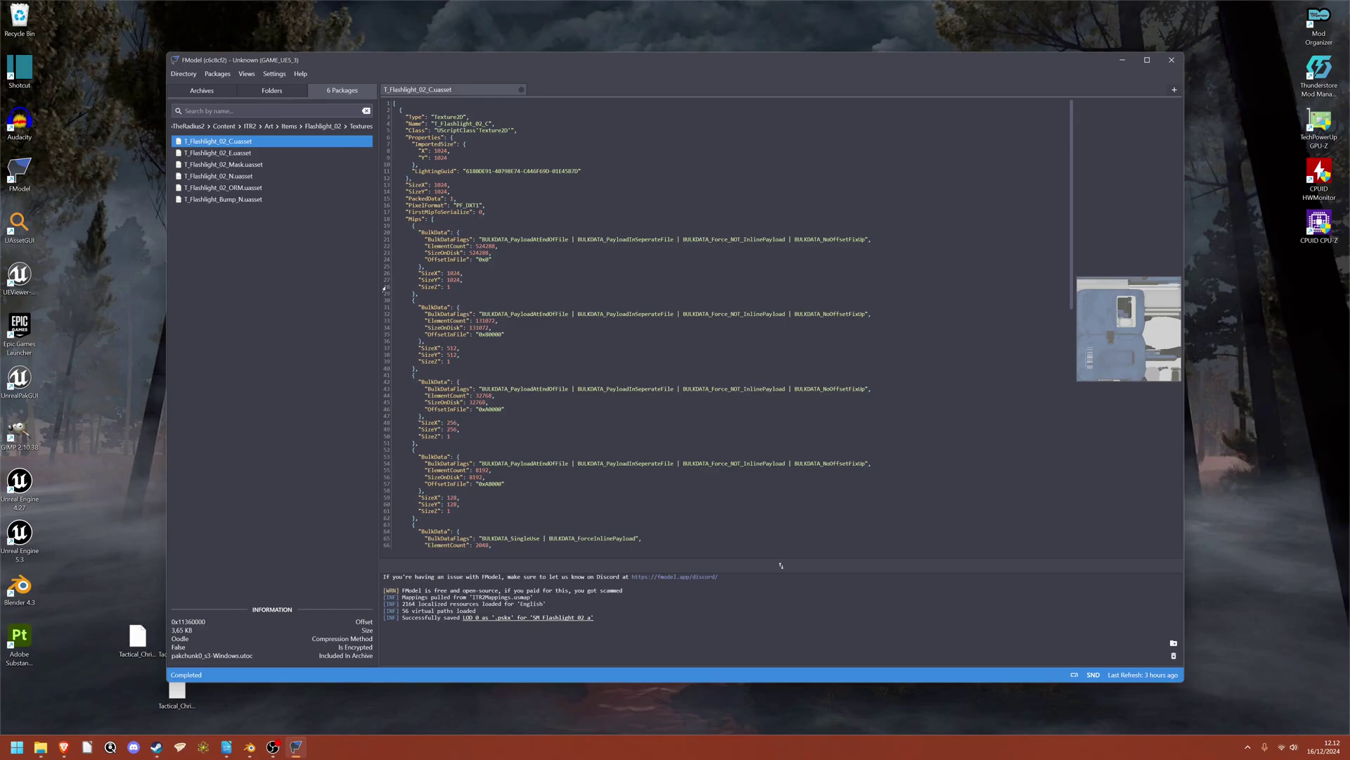
pyautogui.doubleClick(248, 177)
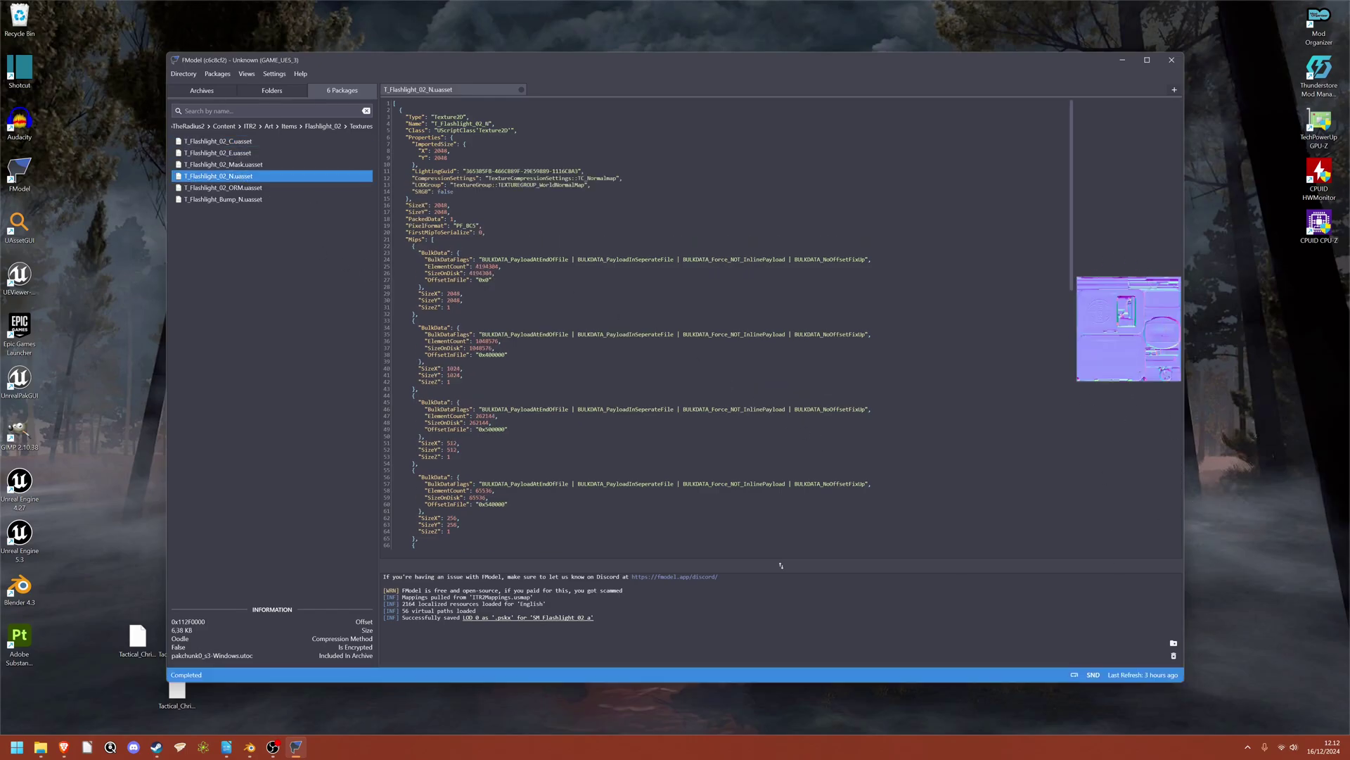
# Save the texture of T_Flashlight_02_C.uasset and return to the game archives list
pyautogui.rightClick(235, 140)
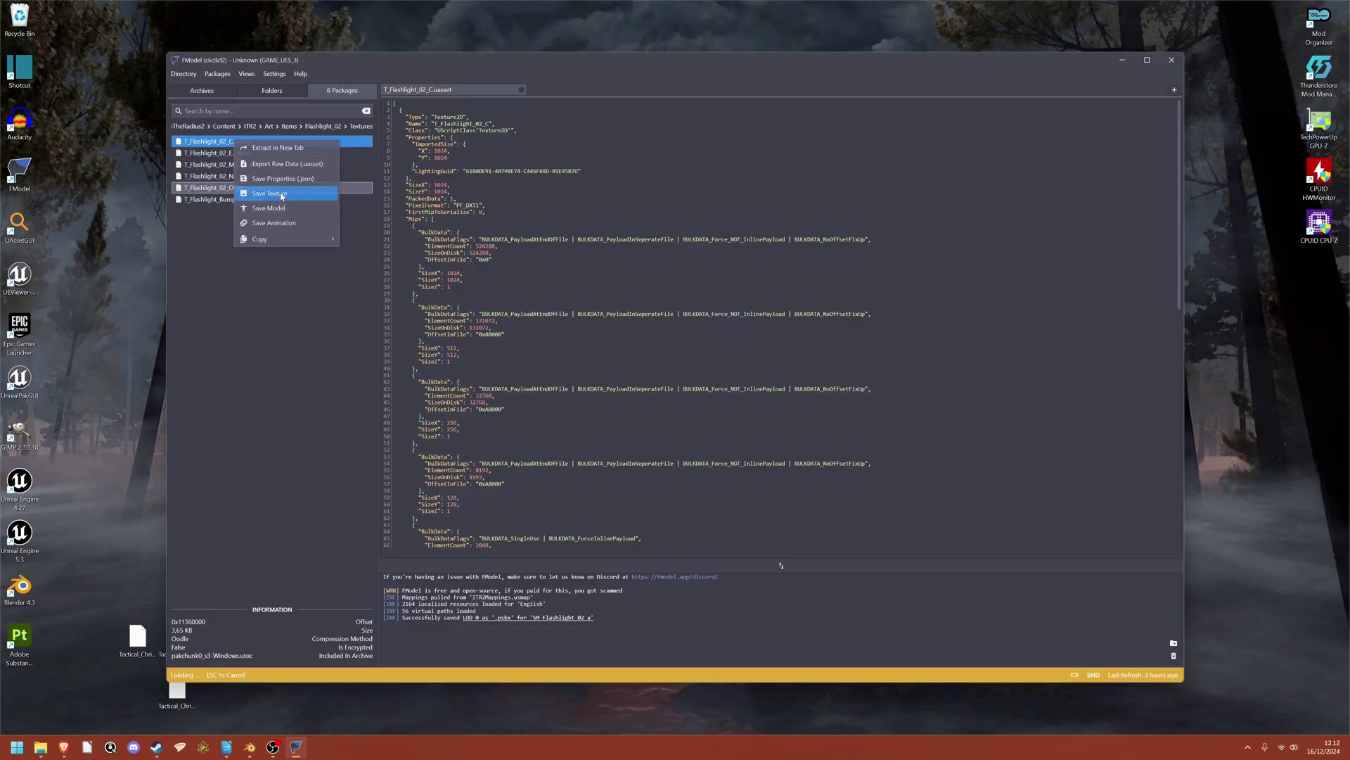
pyautogui.click(640, 358)
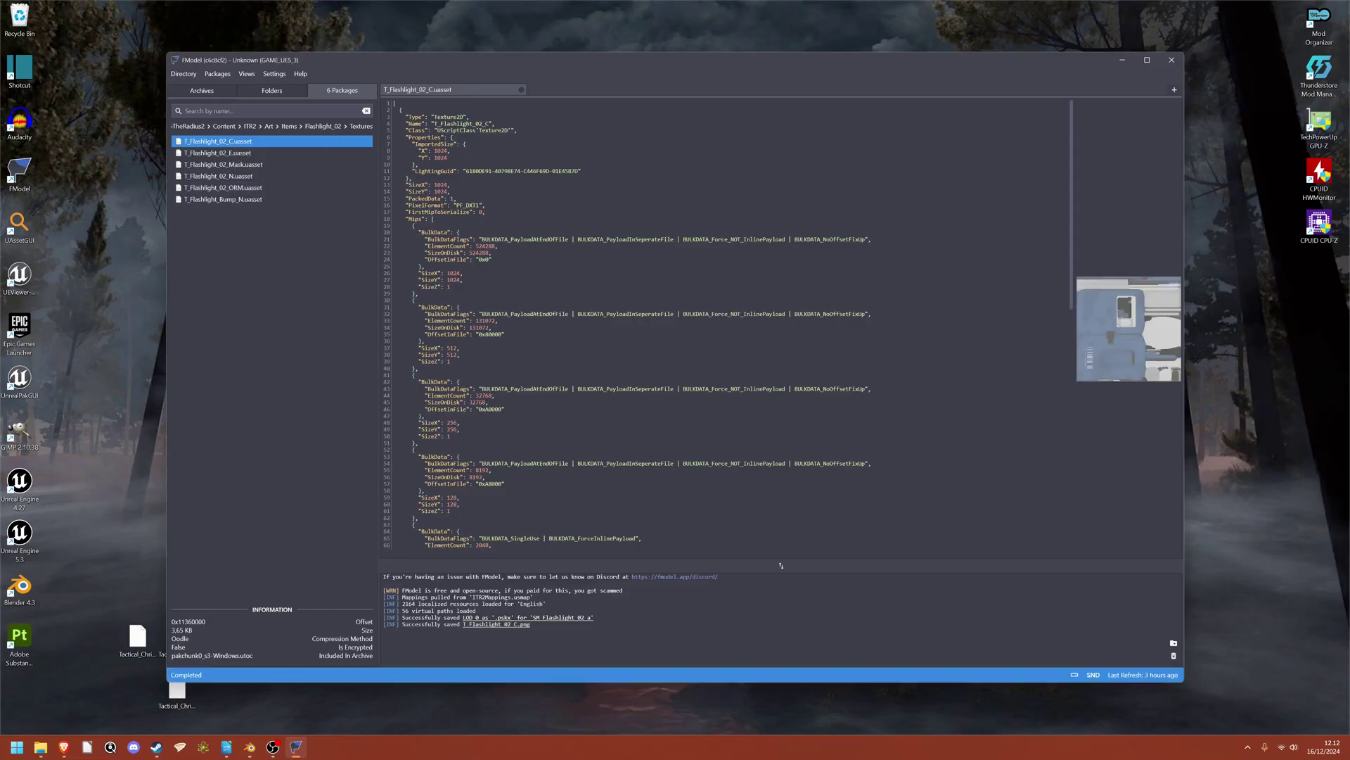
pyautogui.click(323, 126)
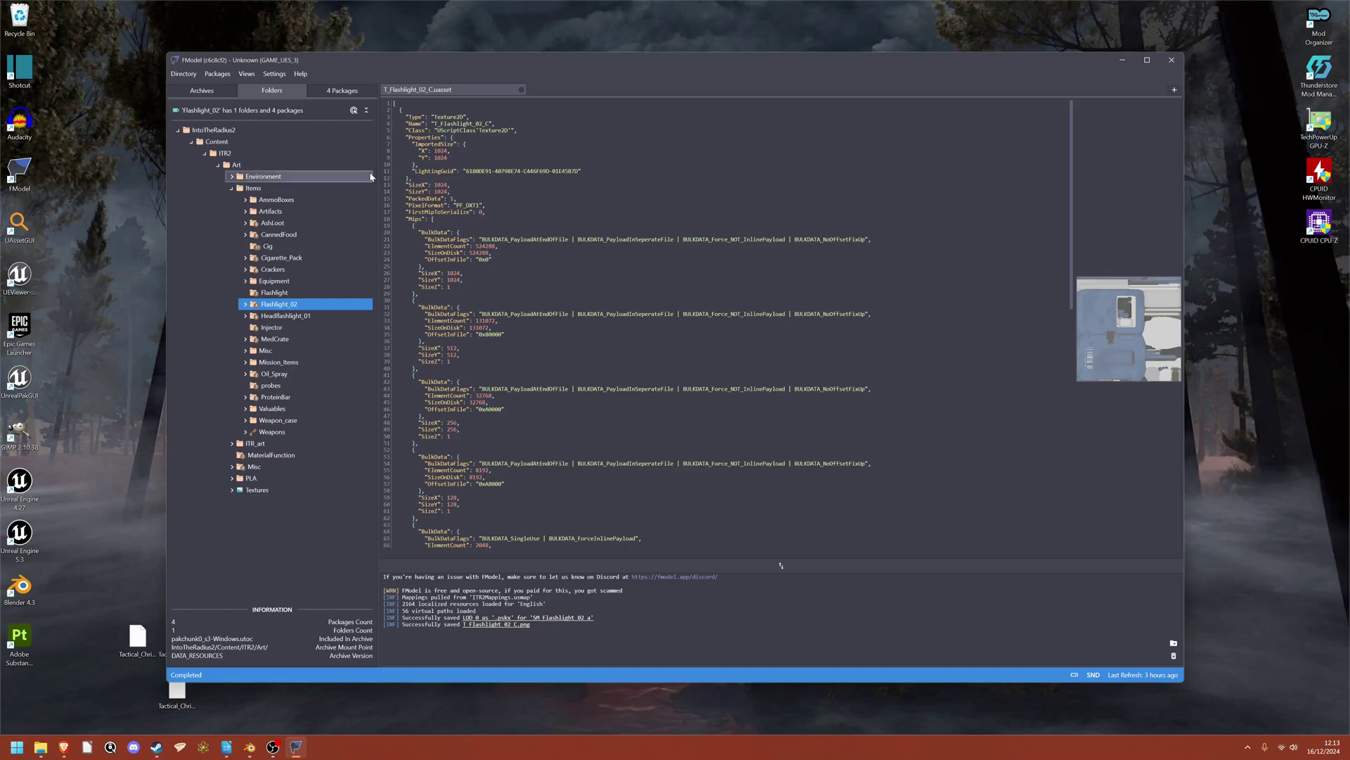
pyautogui.click(202, 90)
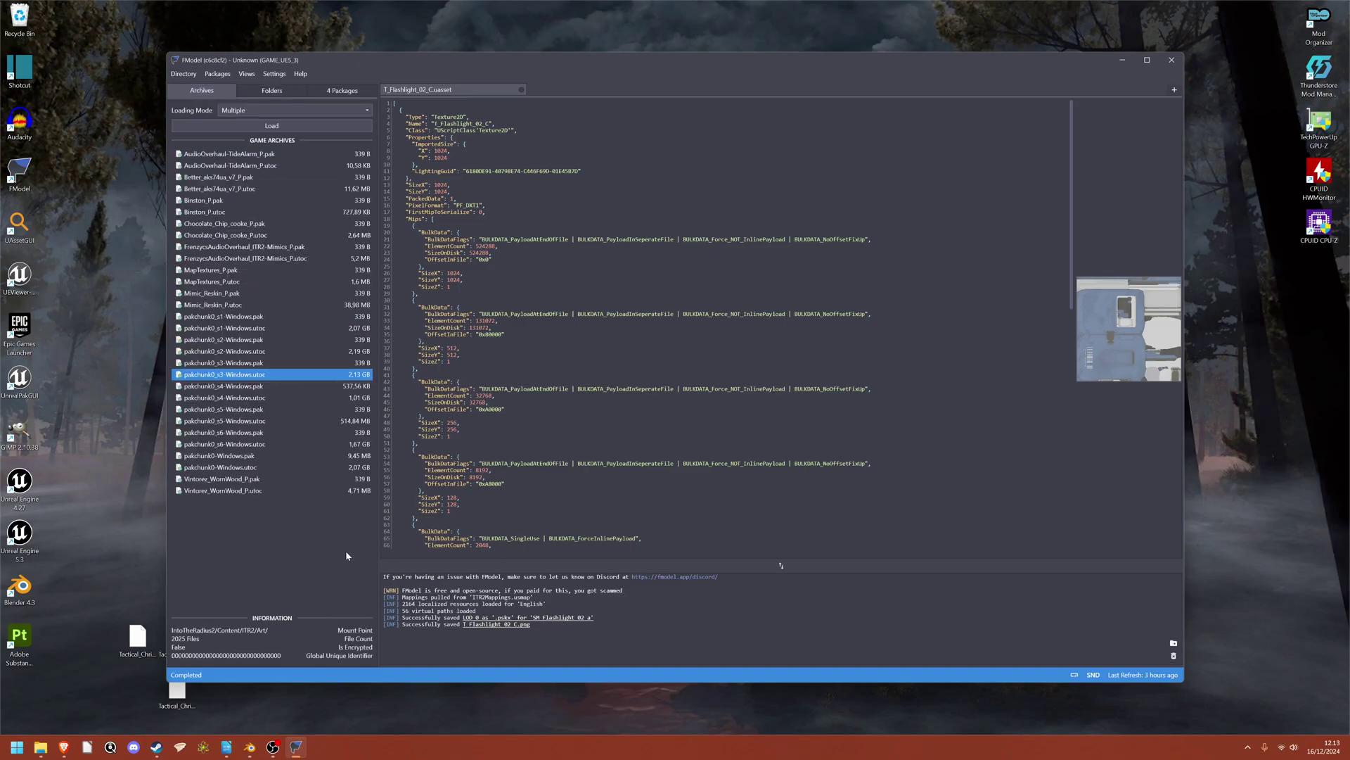
# Load the pakchunk0_s6-Windows.utoc archive and expand IntoTheRadius2, Content and Sound in its folder tree
pyautogui.doubleClick(238, 448)
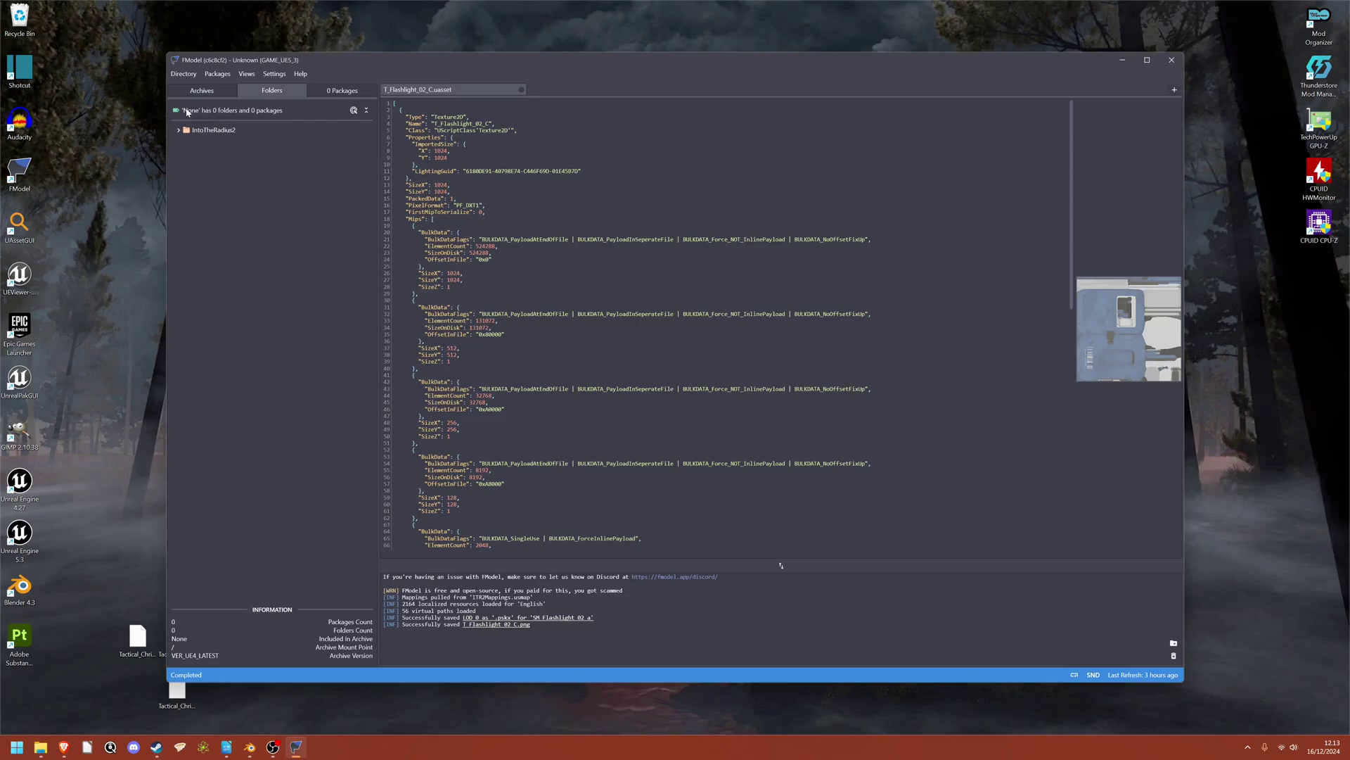
pyautogui.doubleClick(204, 130)
pyautogui.doubleClick(195, 143)
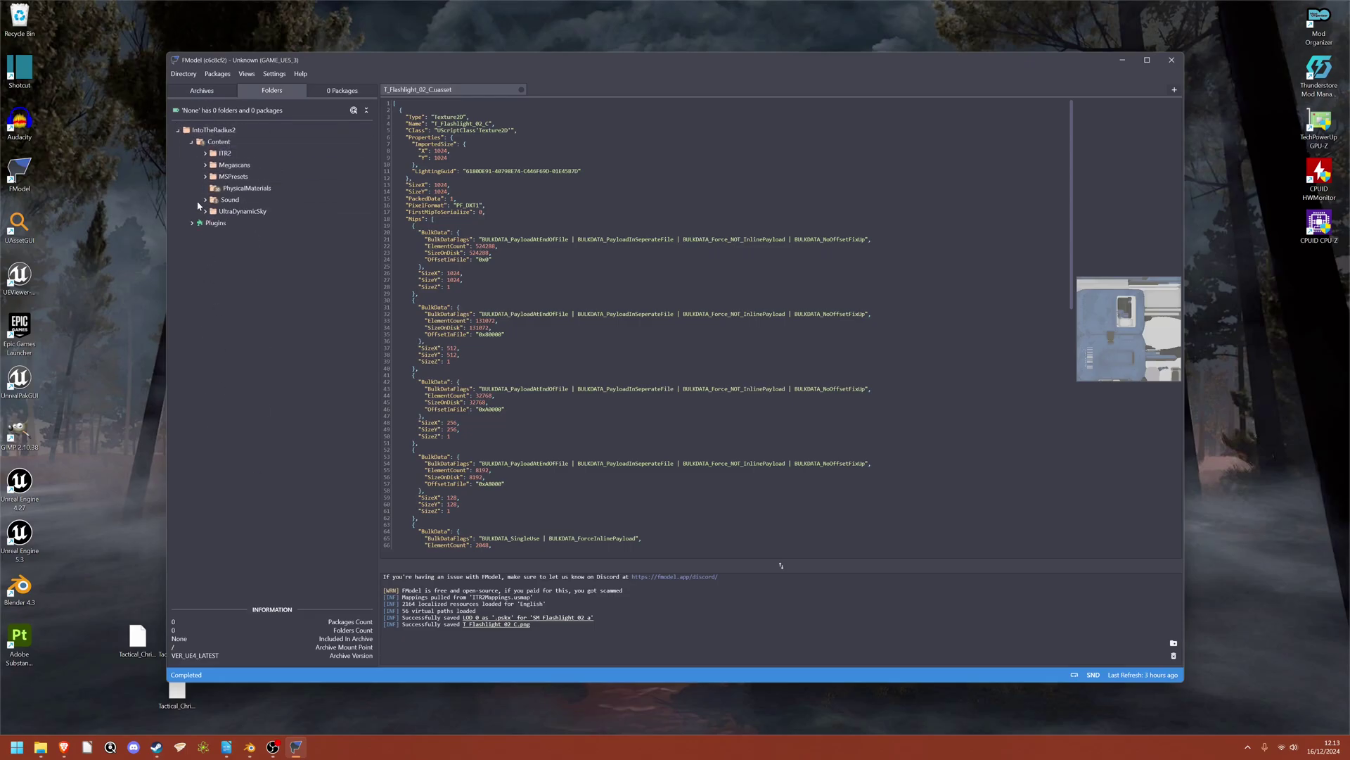
pyautogui.click(205, 199)
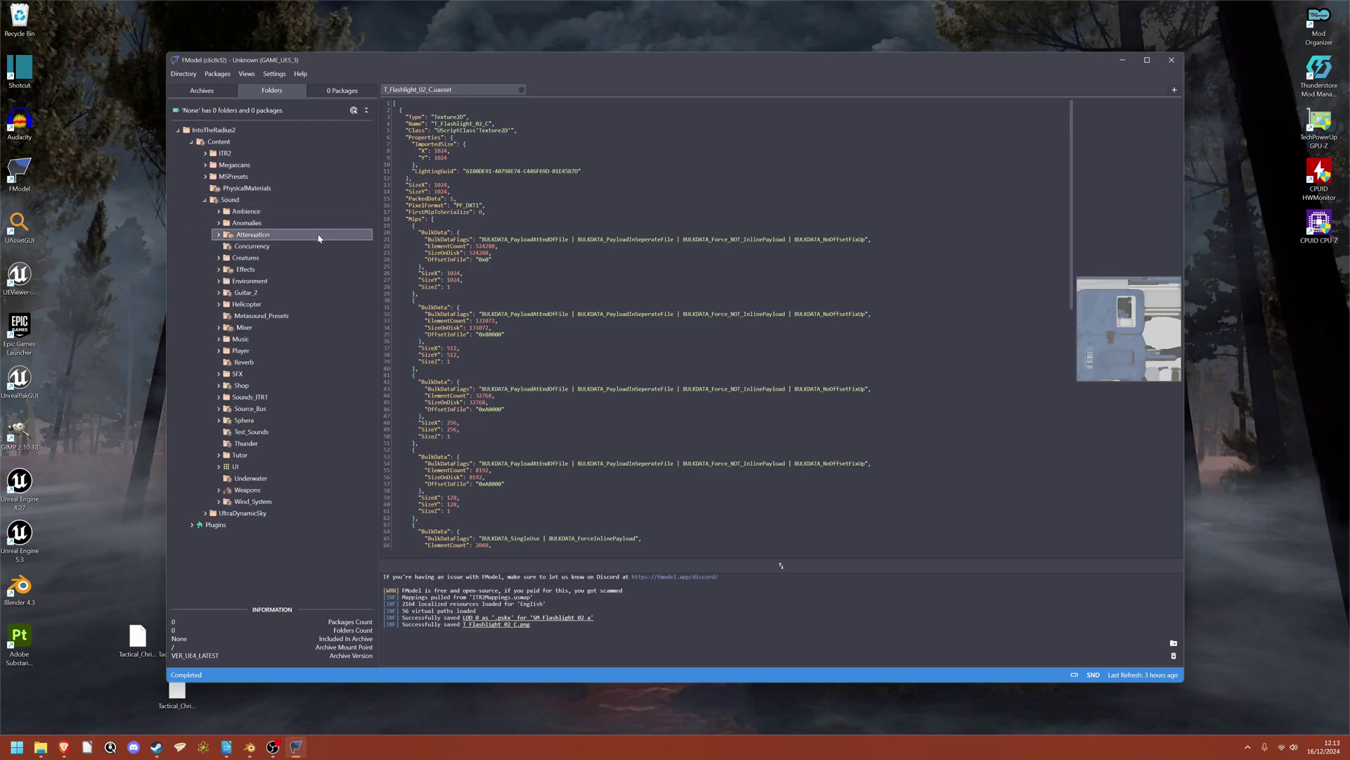
# Expand Creatures, Mimic, Idle and Idle_Update in the Sound folder and open the packages in the FX subfolder
pyautogui.click(218, 257)
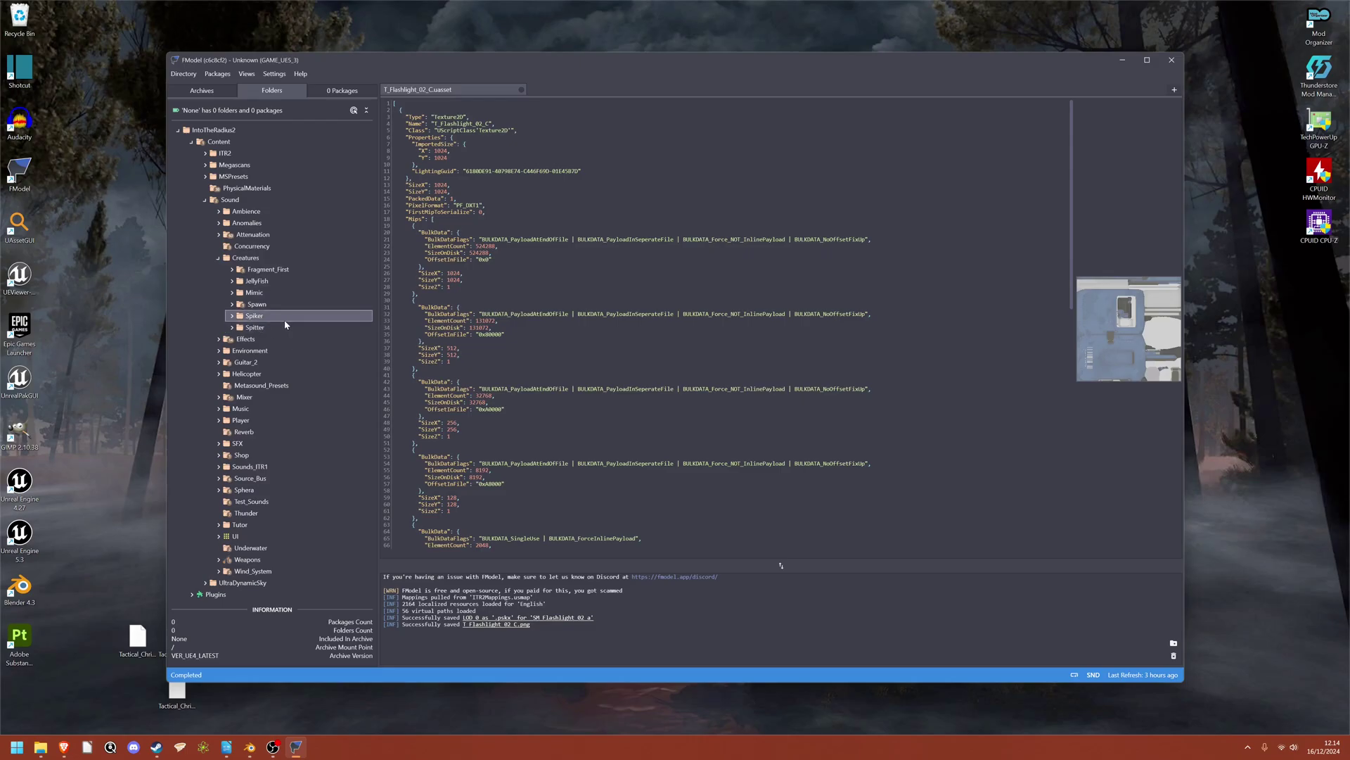
pyautogui.click(232, 293)
pyautogui.click(246, 329)
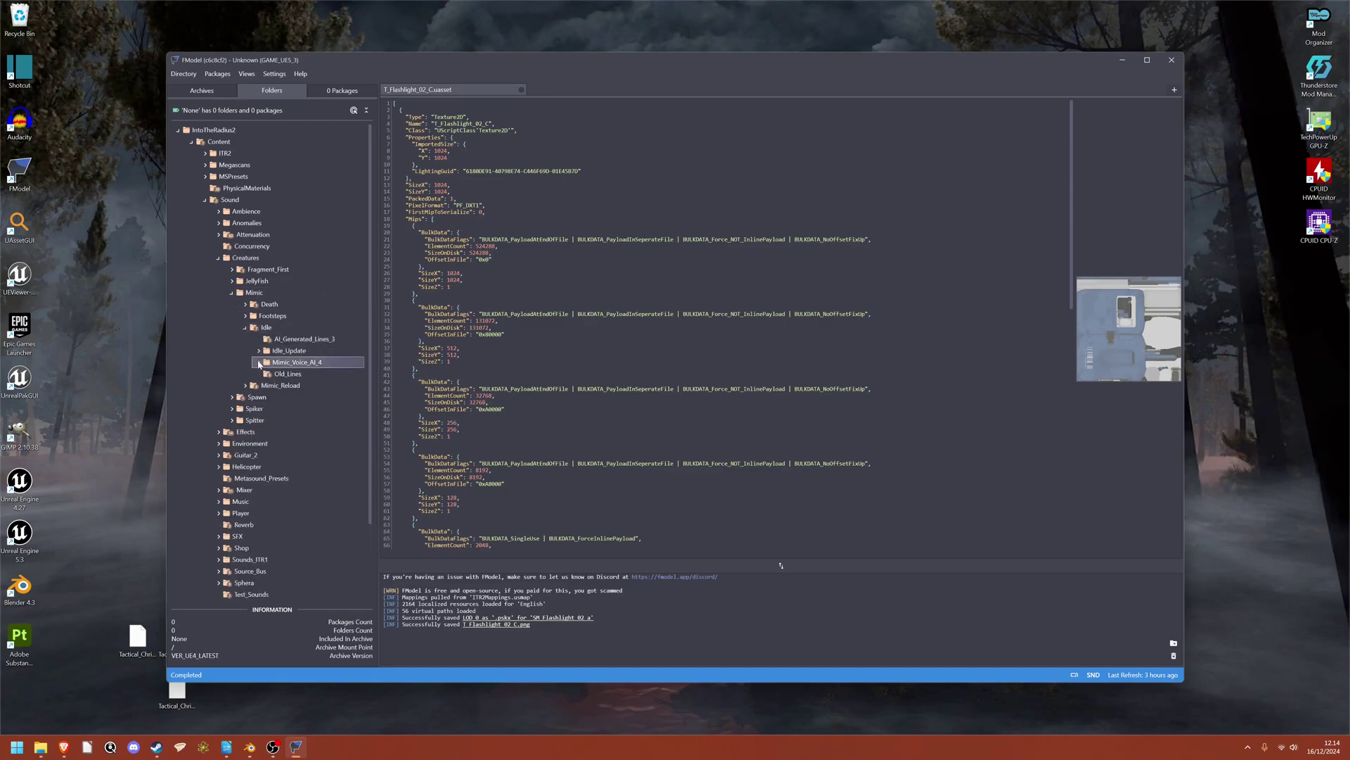
pyautogui.click(259, 351)
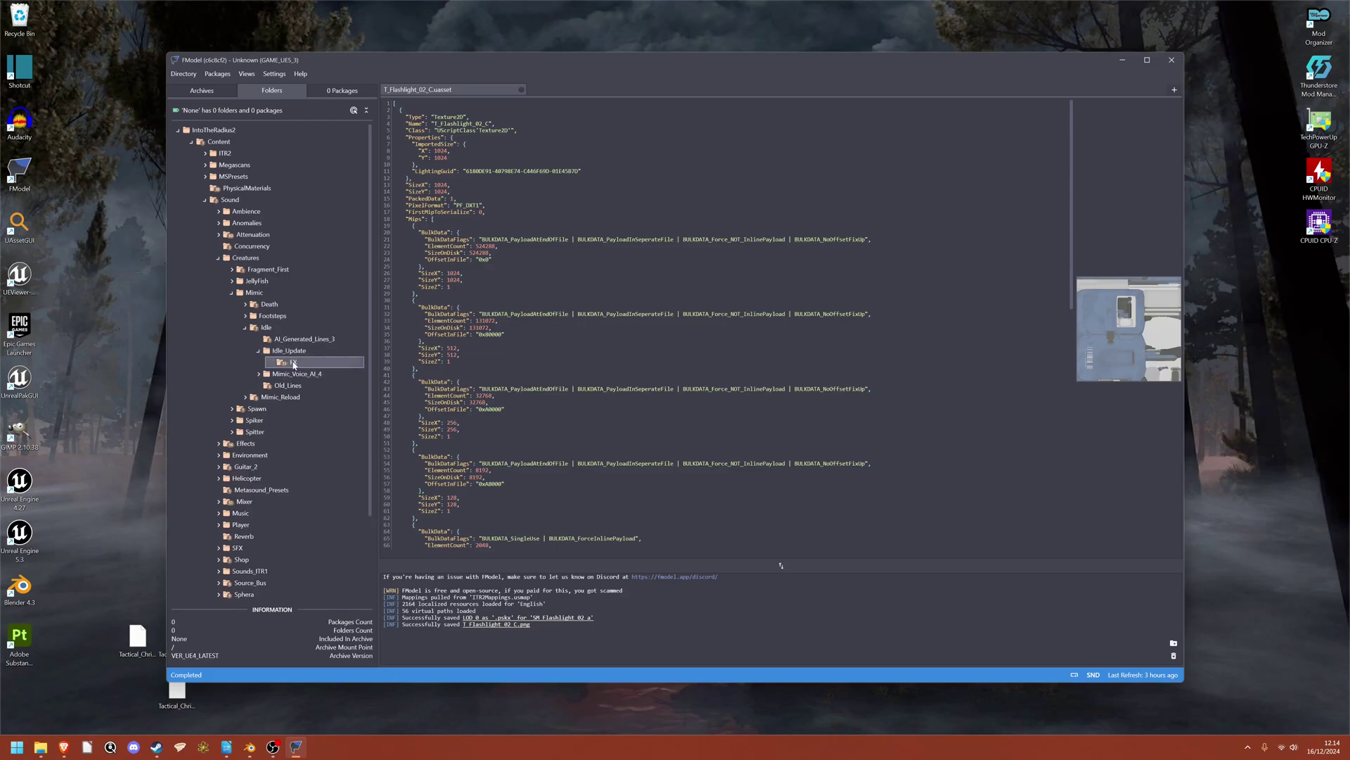
pyautogui.doubleClick(293, 363)
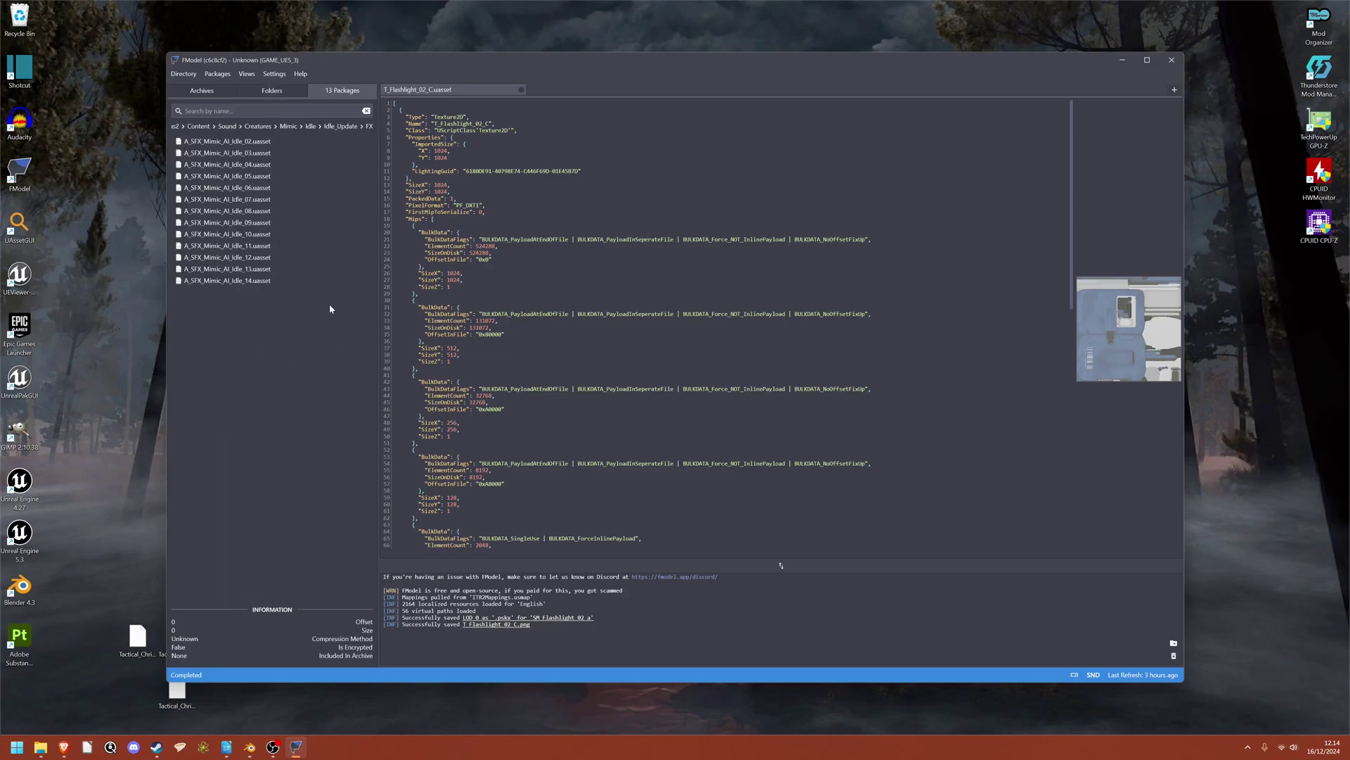
# Play A_SFX_Mimic_AI_Idle_13.uasset in the audio player, pause it, and try saving its audio to the Exports folder
pyautogui.doubleClick(232, 270)
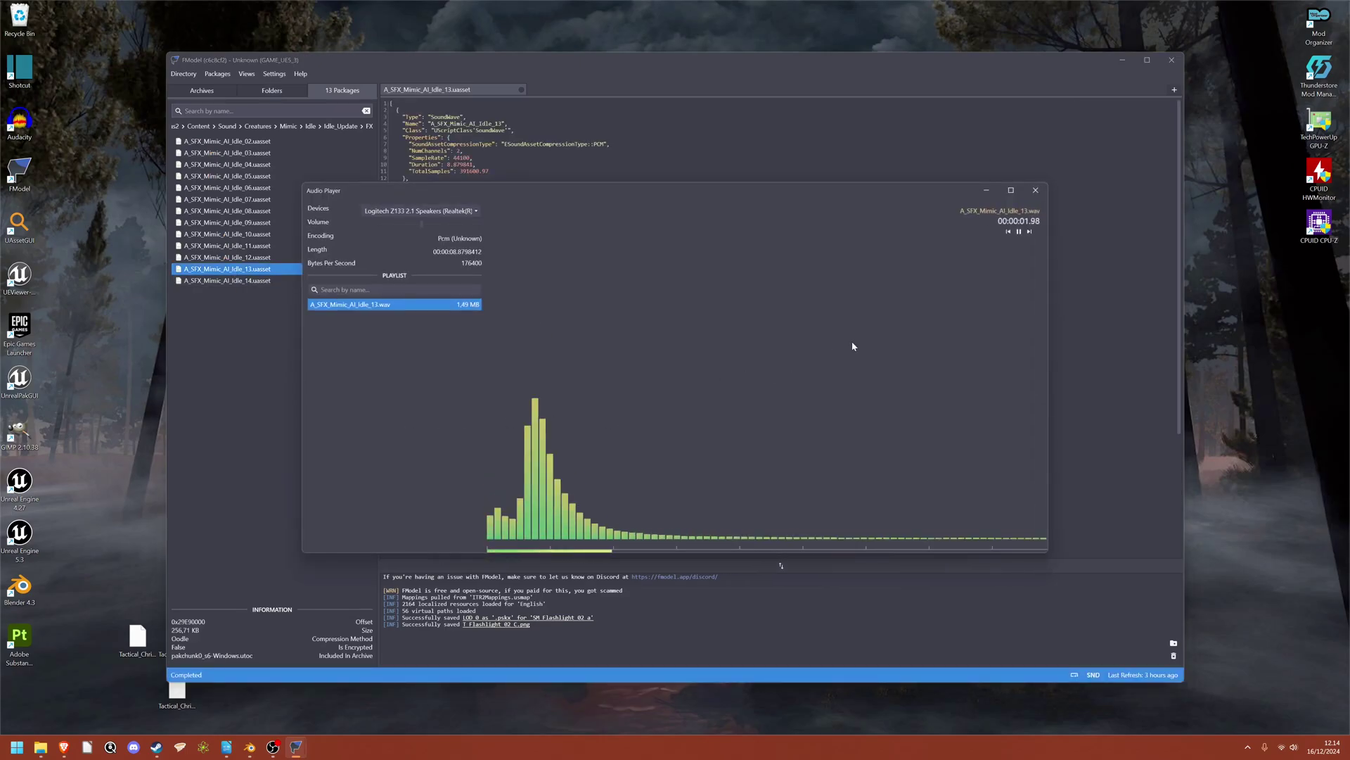
pyautogui.click(1019, 233)
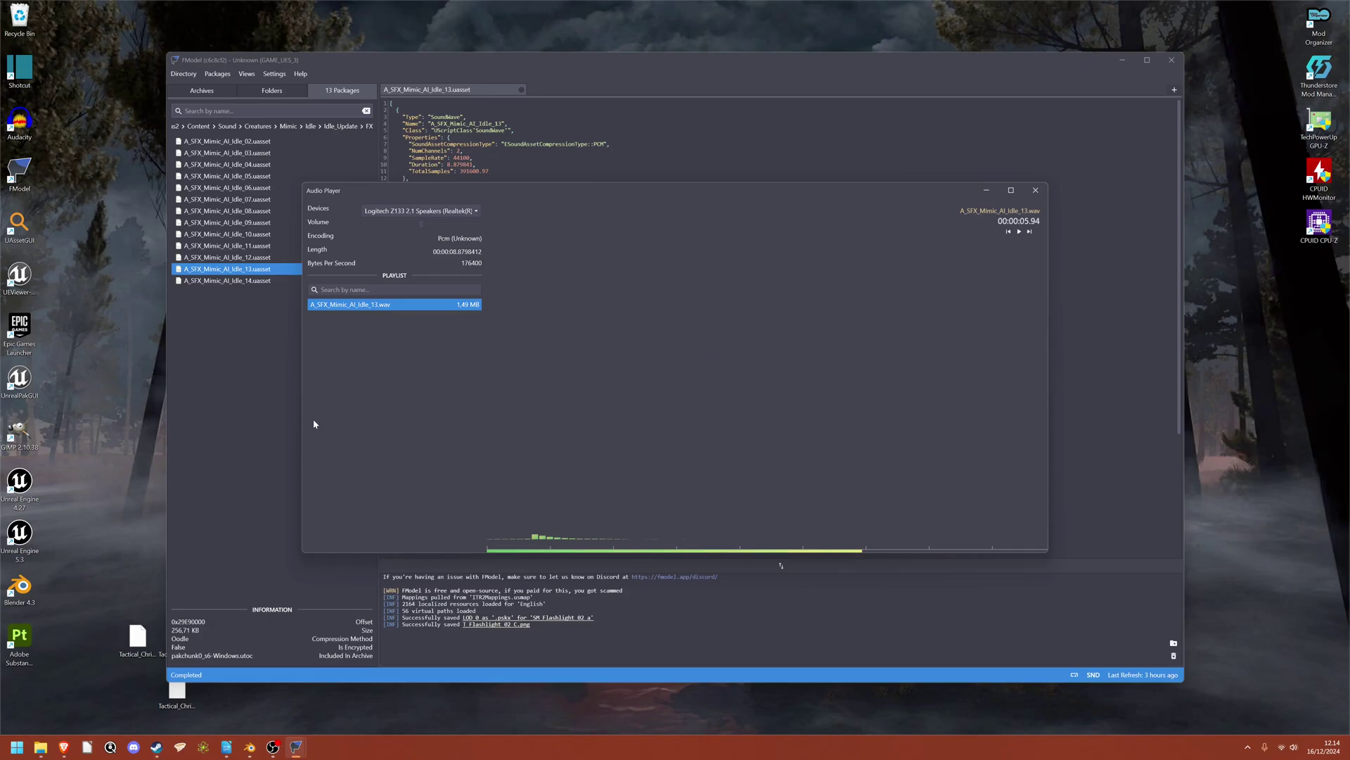
pyautogui.rightClick(372, 304)
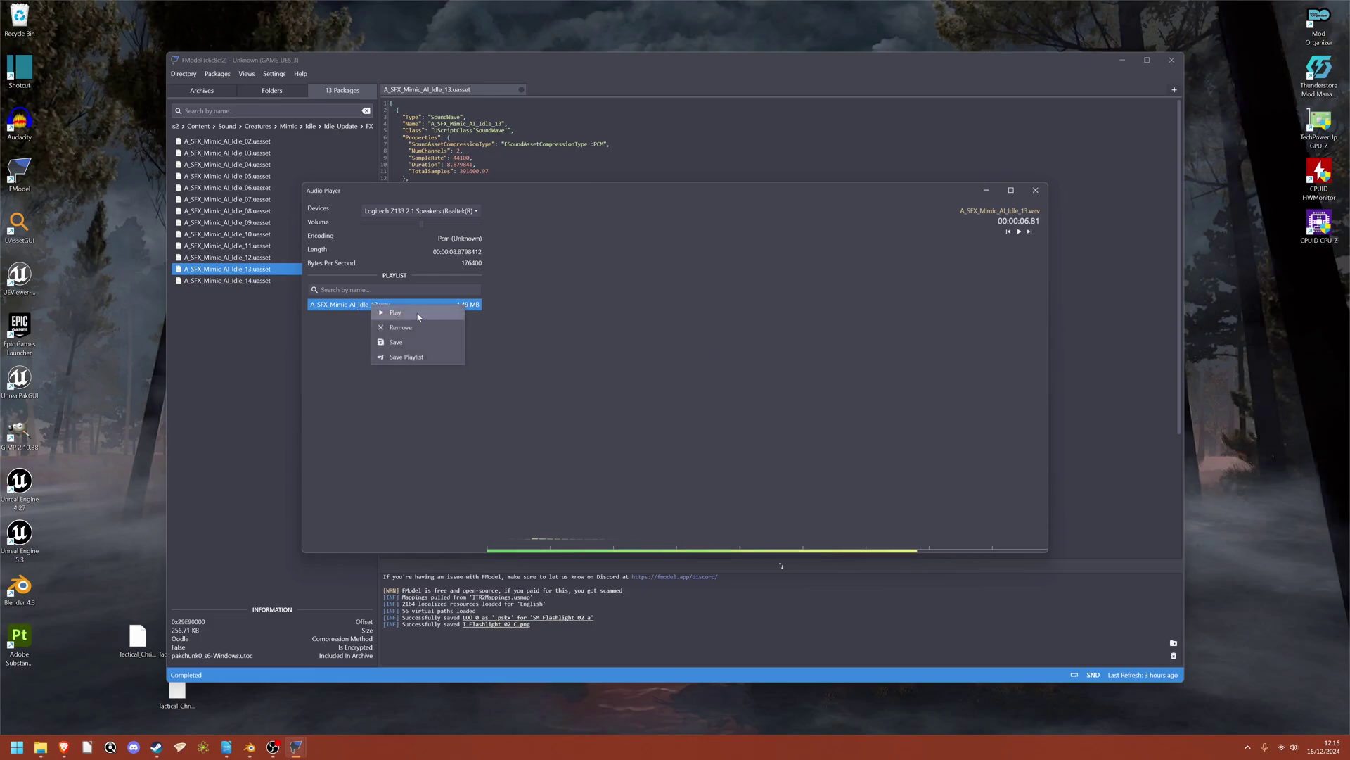
pyautogui.click(398, 342)
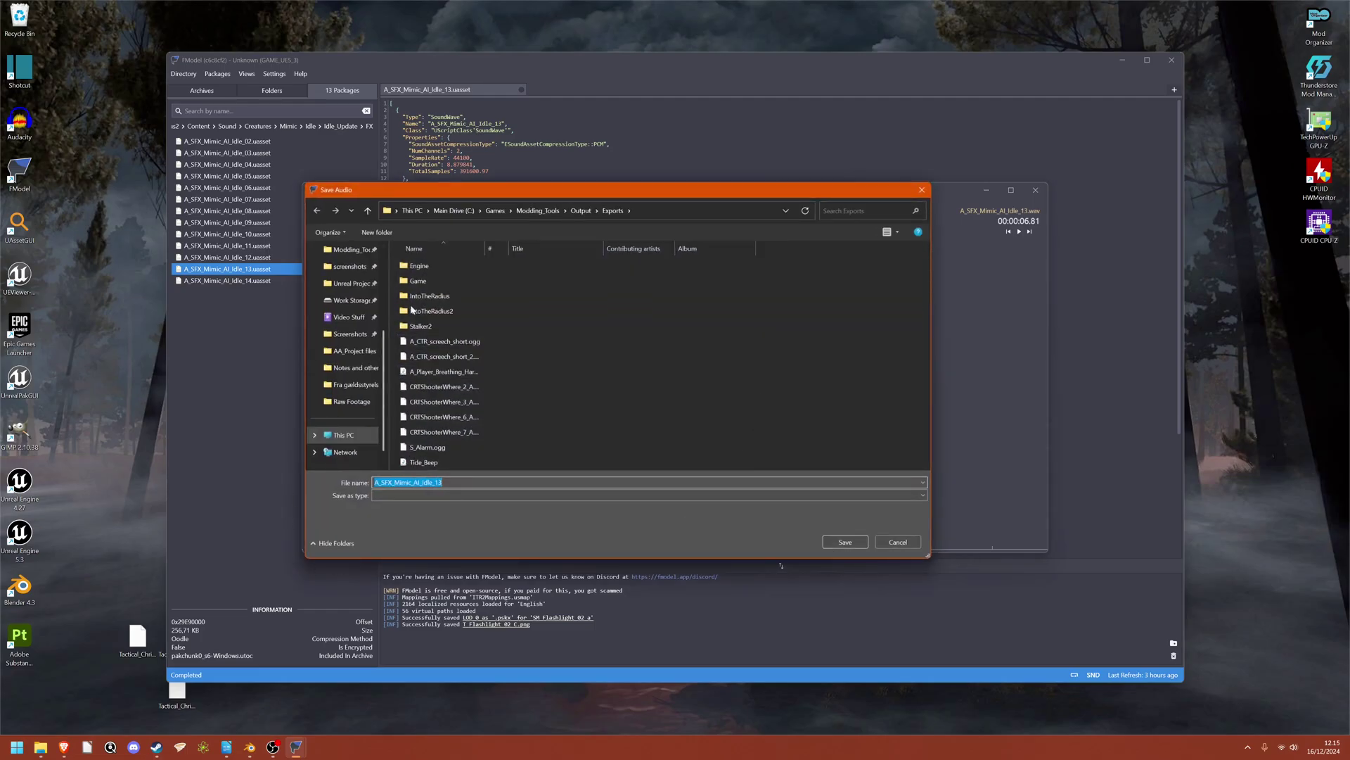
pyautogui.click(845, 542)
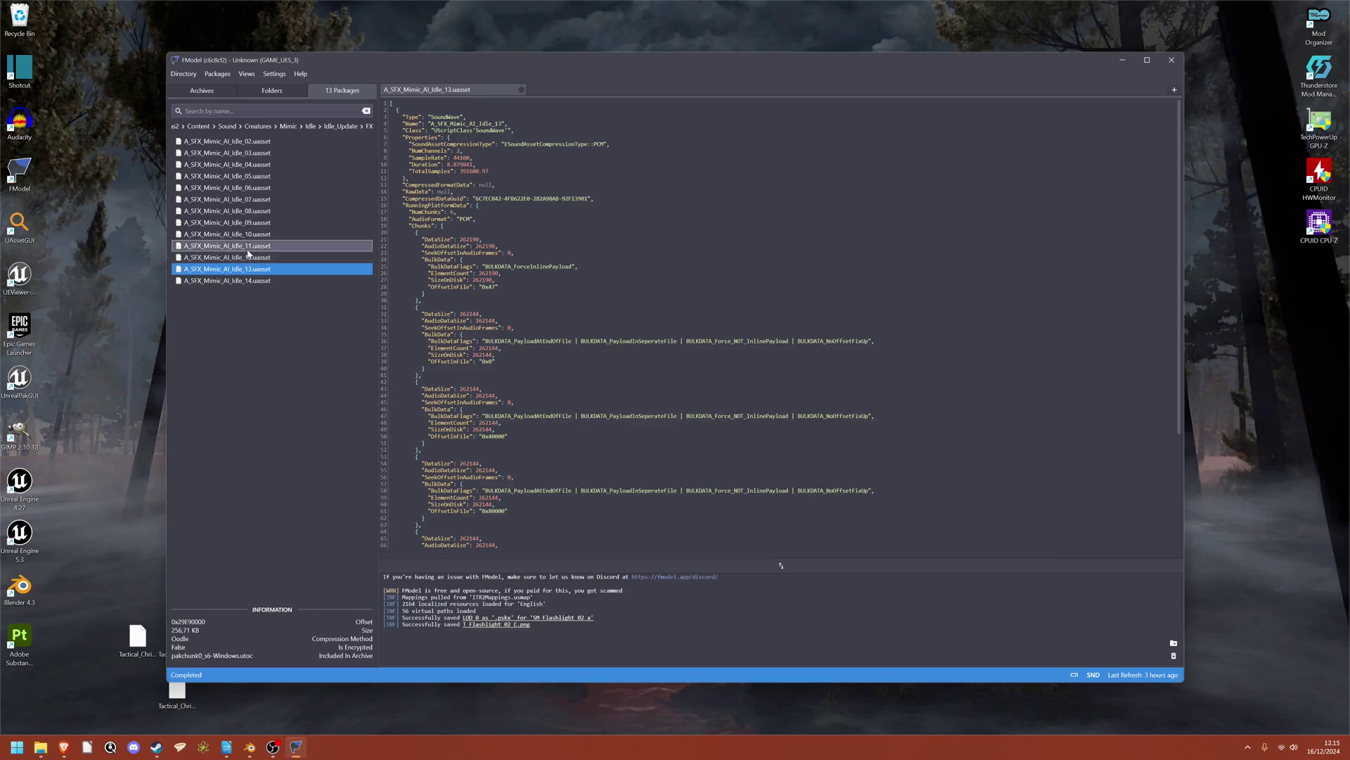
# Compare the export options of A_SFX_Mimic_AI_Idle_13 in the package list and in the audio player's playlist, and close the player
pyautogui.rightClick(230, 270)
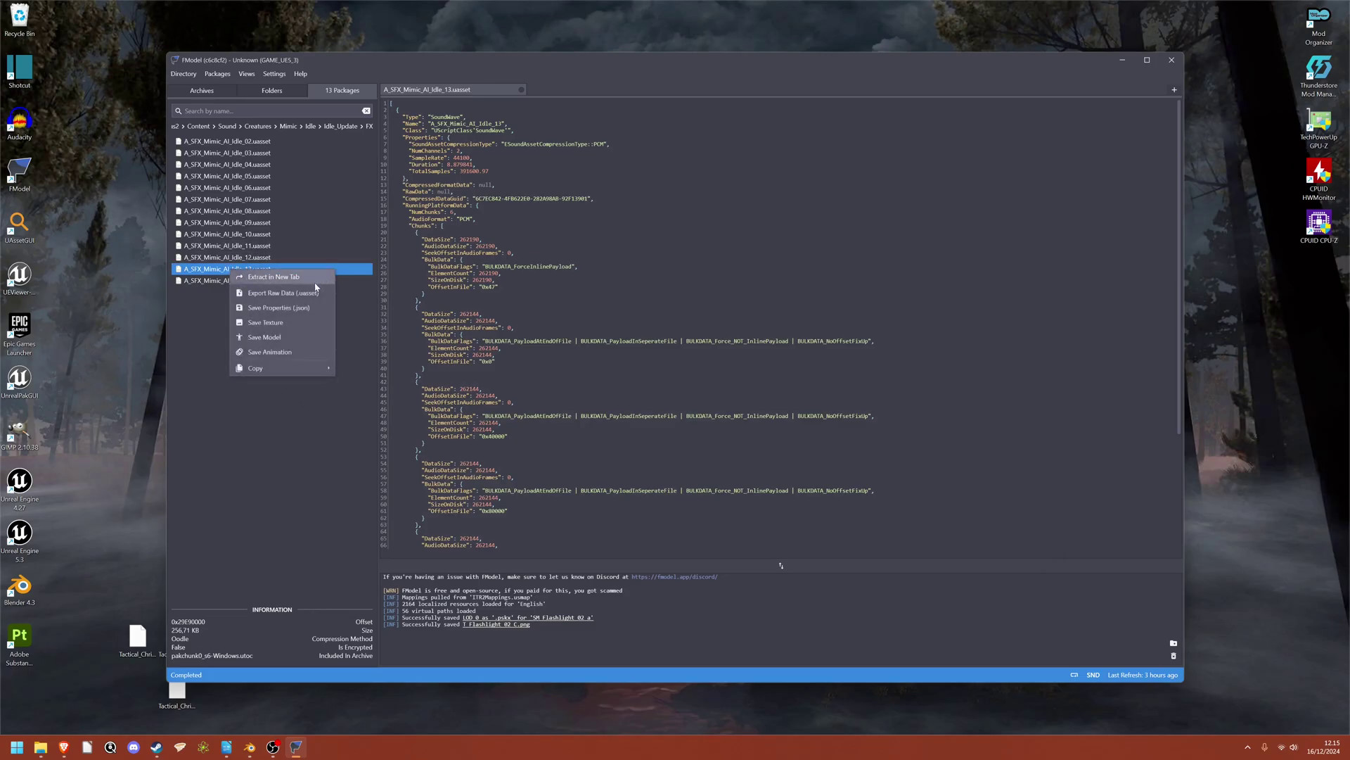
pyautogui.click(228, 396)
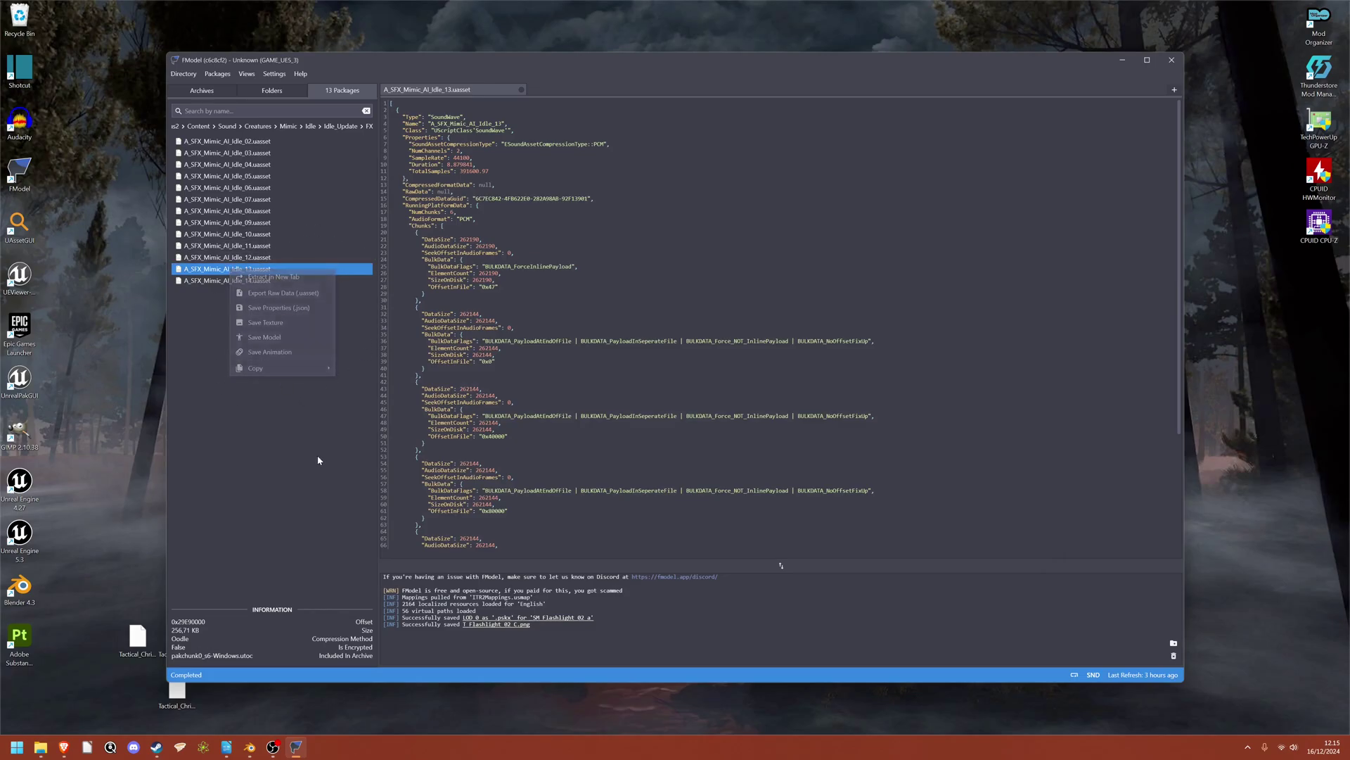
pyautogui.doubleClick(232, 269)
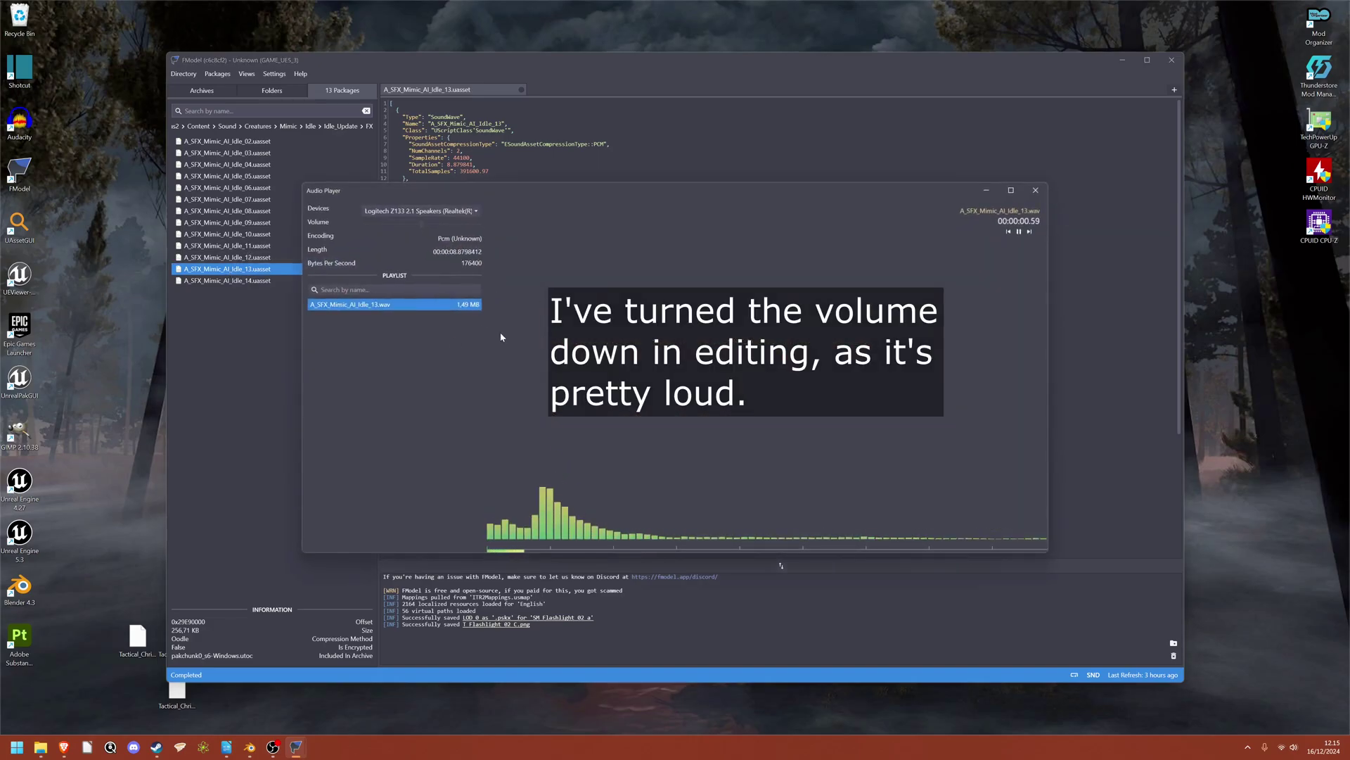
pyautogui.click(1019, 231)
pyautogui.rightClick(369, 306)
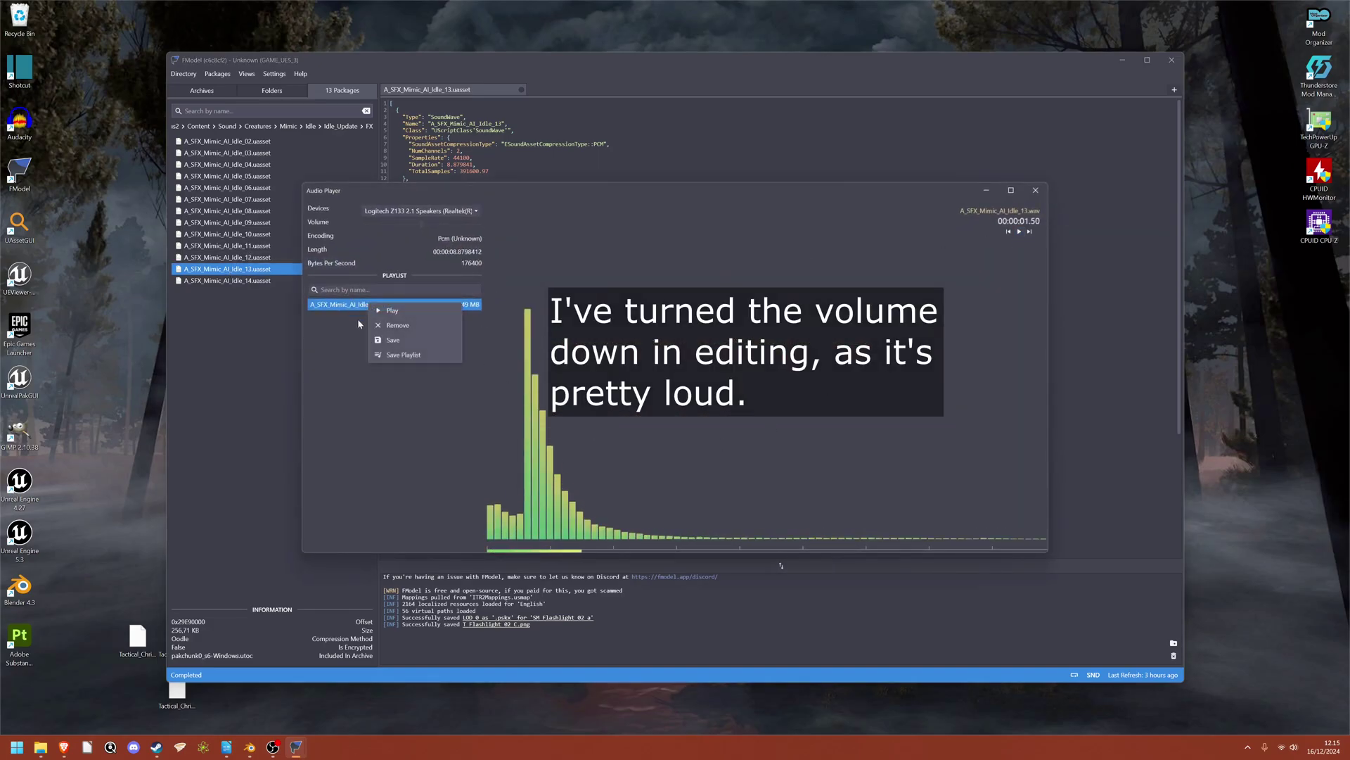
pyautogui.click(349, 348)
pyautogui.click(1036, 190)
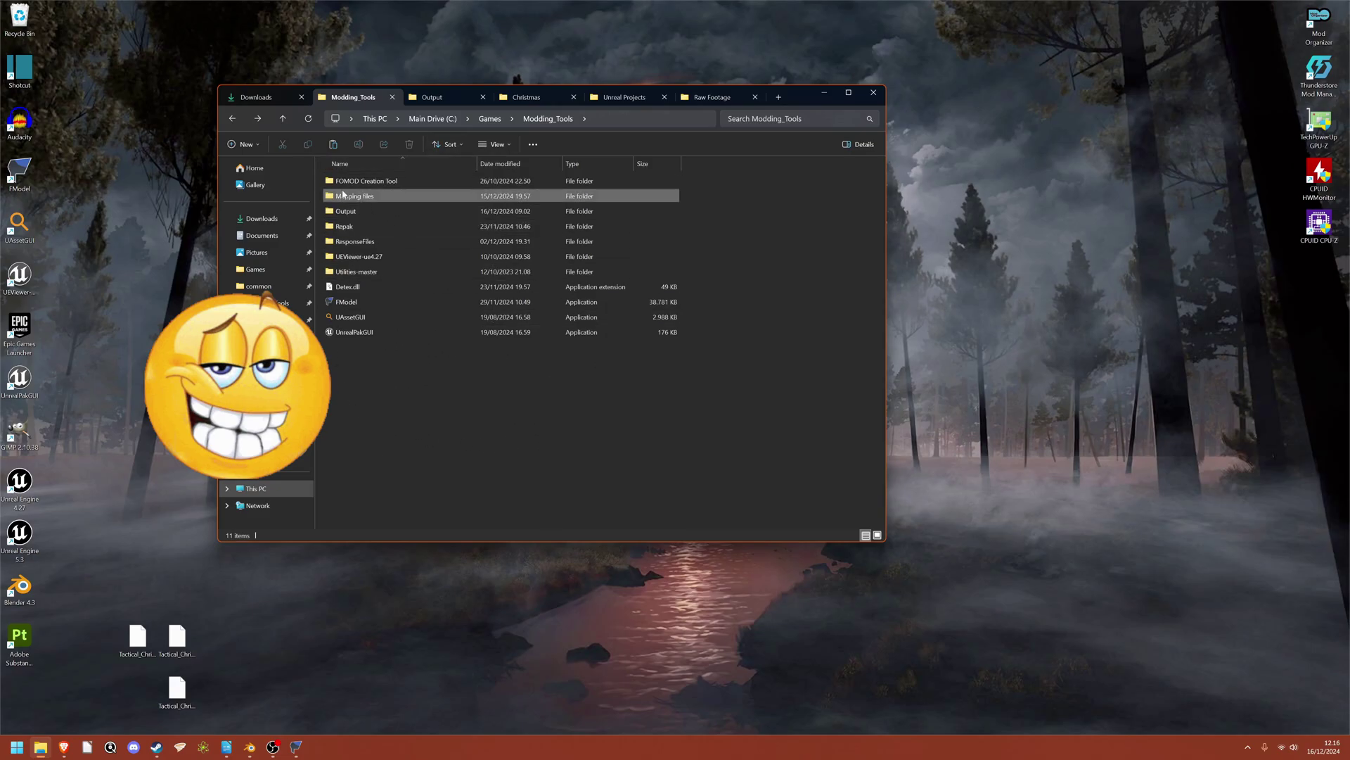
# Open Output in the Modding_Tools folder, close the duplicate Output tab, and go into the Exports subfolder
pyautogui.moveTo(412, 213)
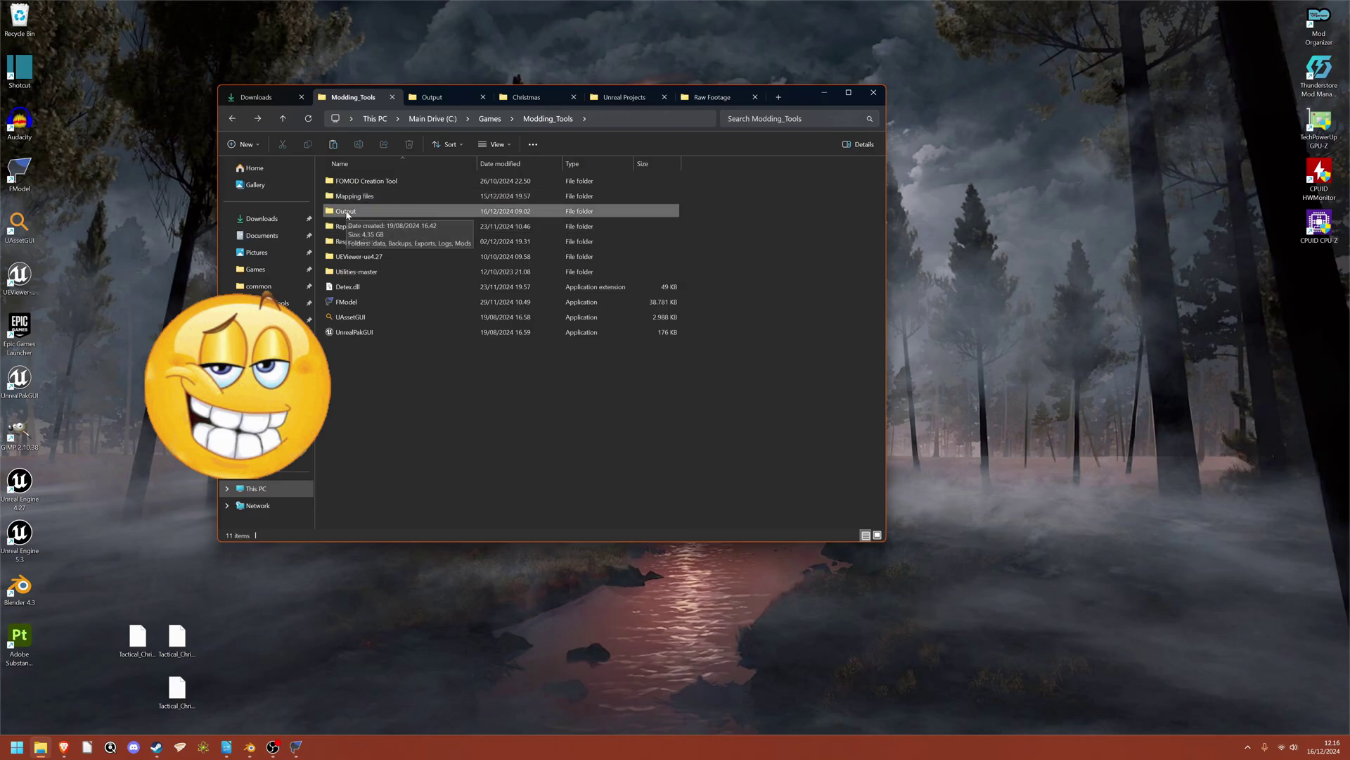
pyautogui.doubleClick(347, 212)
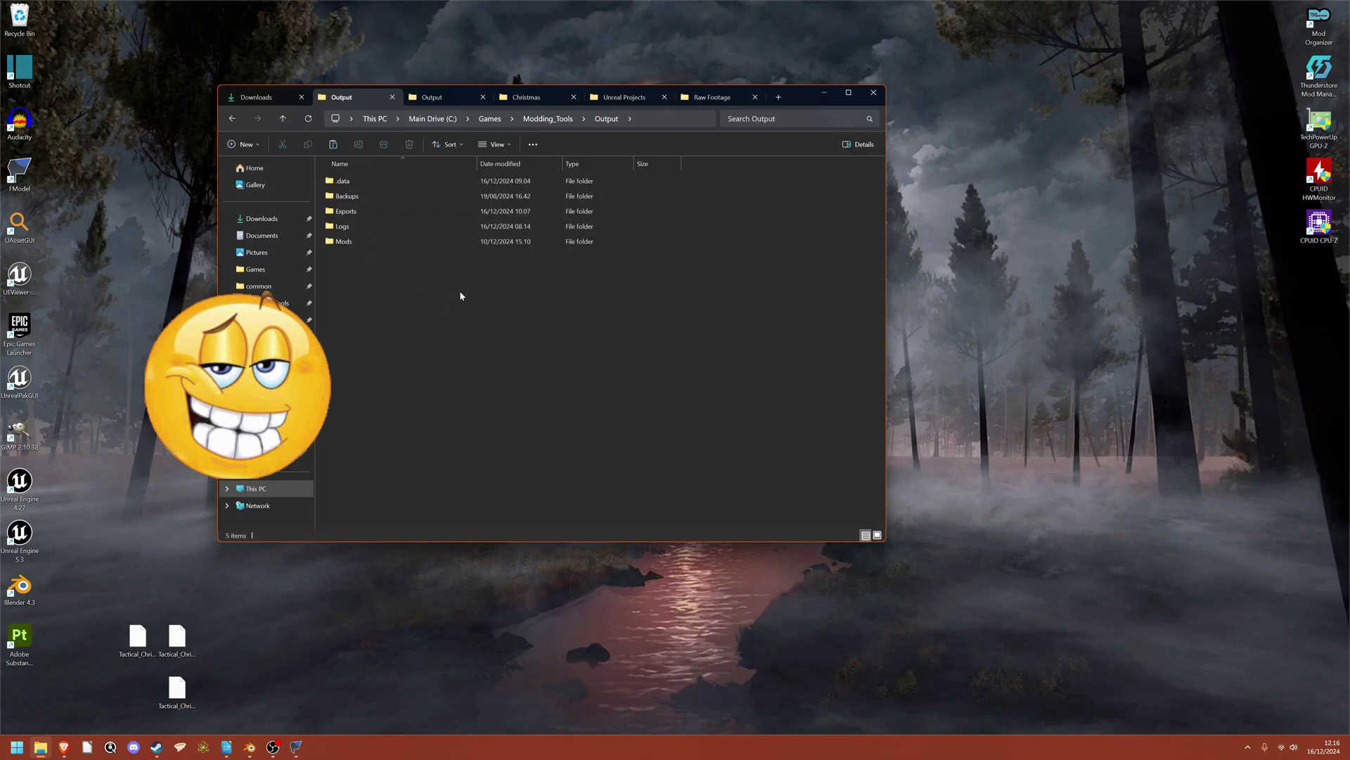
pyautogui.click(483, 96)
pyautogui.doubleClick(345, 211)
# Go from Exports through Game, ITR2, Art and Items to the Flashlight_02 folder with the exported model
pyautogui.moveTo(437, 197)
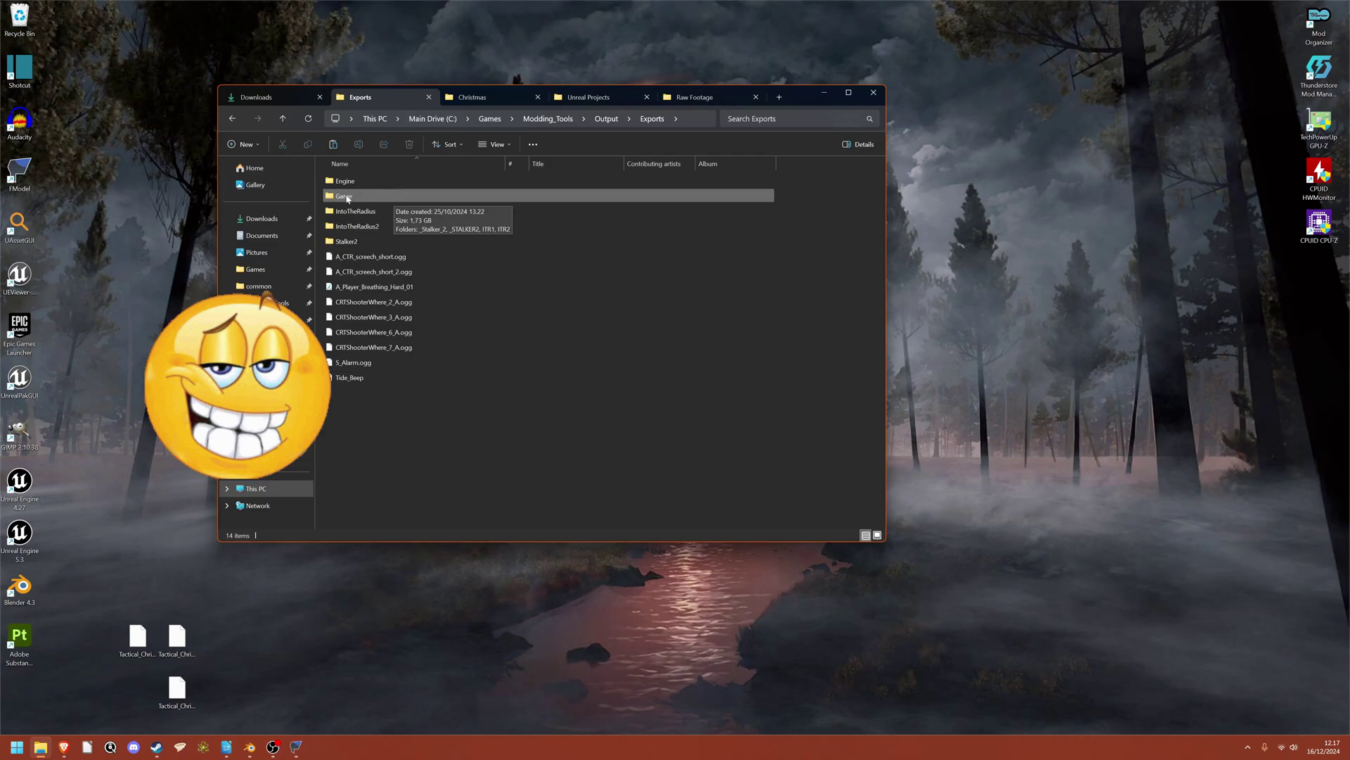
pyautogui.doubleClick(344, 196)
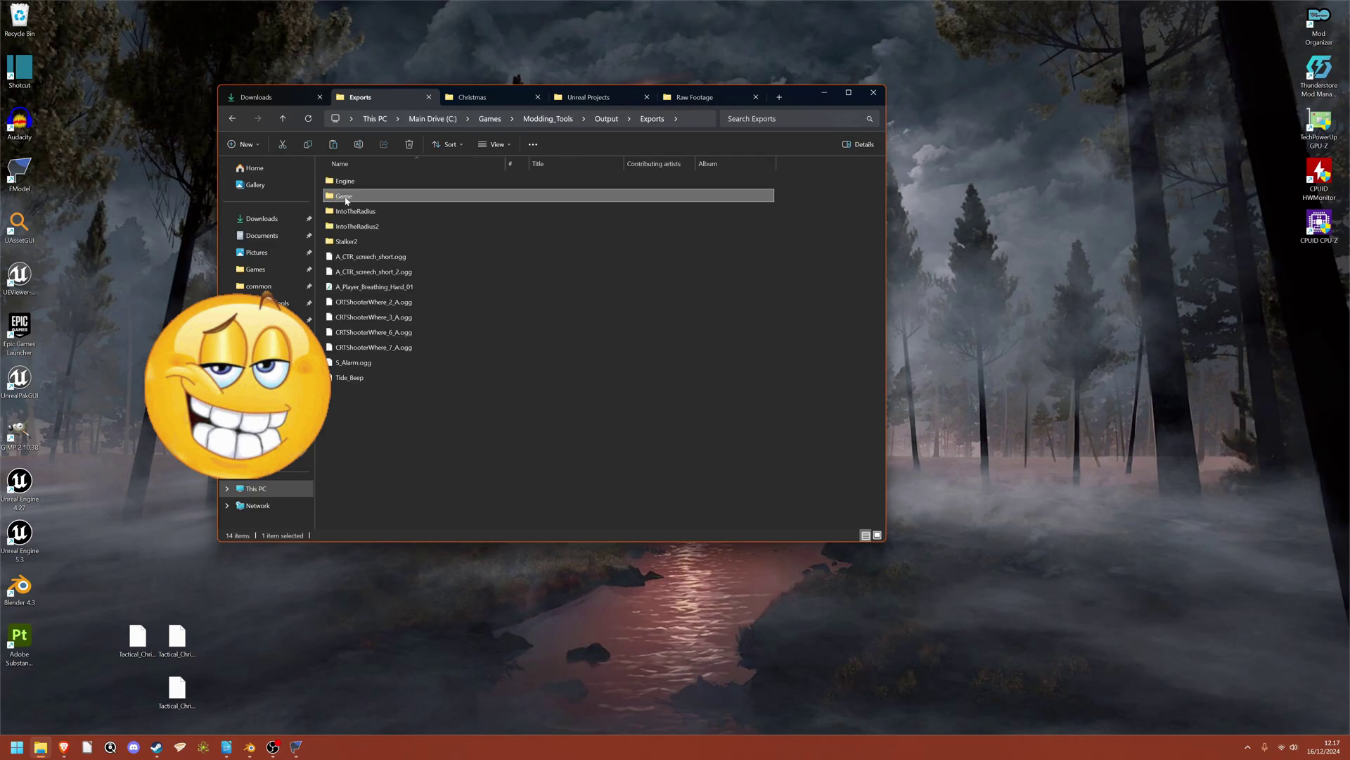
pyautogui.doubleClick(342, 198)
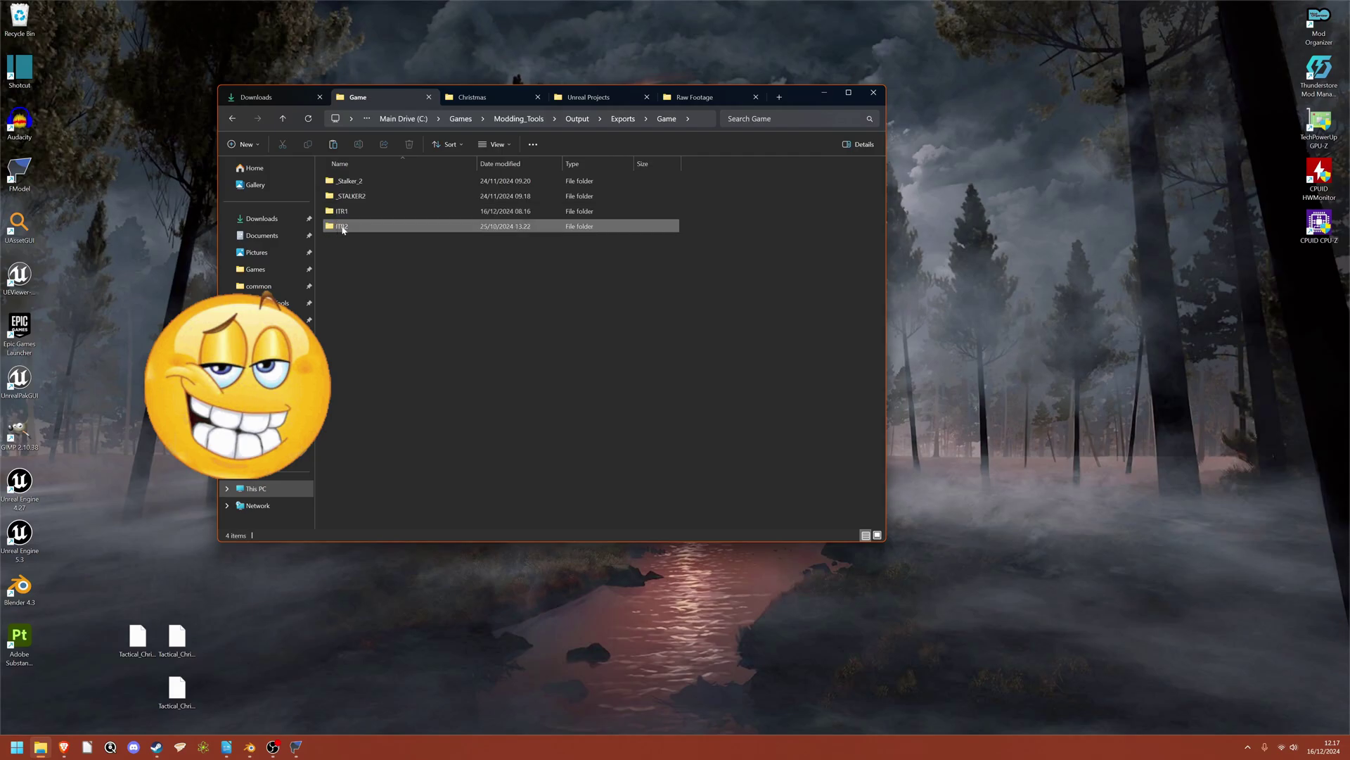
pyautogui.doubleClick(343, 227)
pyautogui.doubleClick(339, 181)
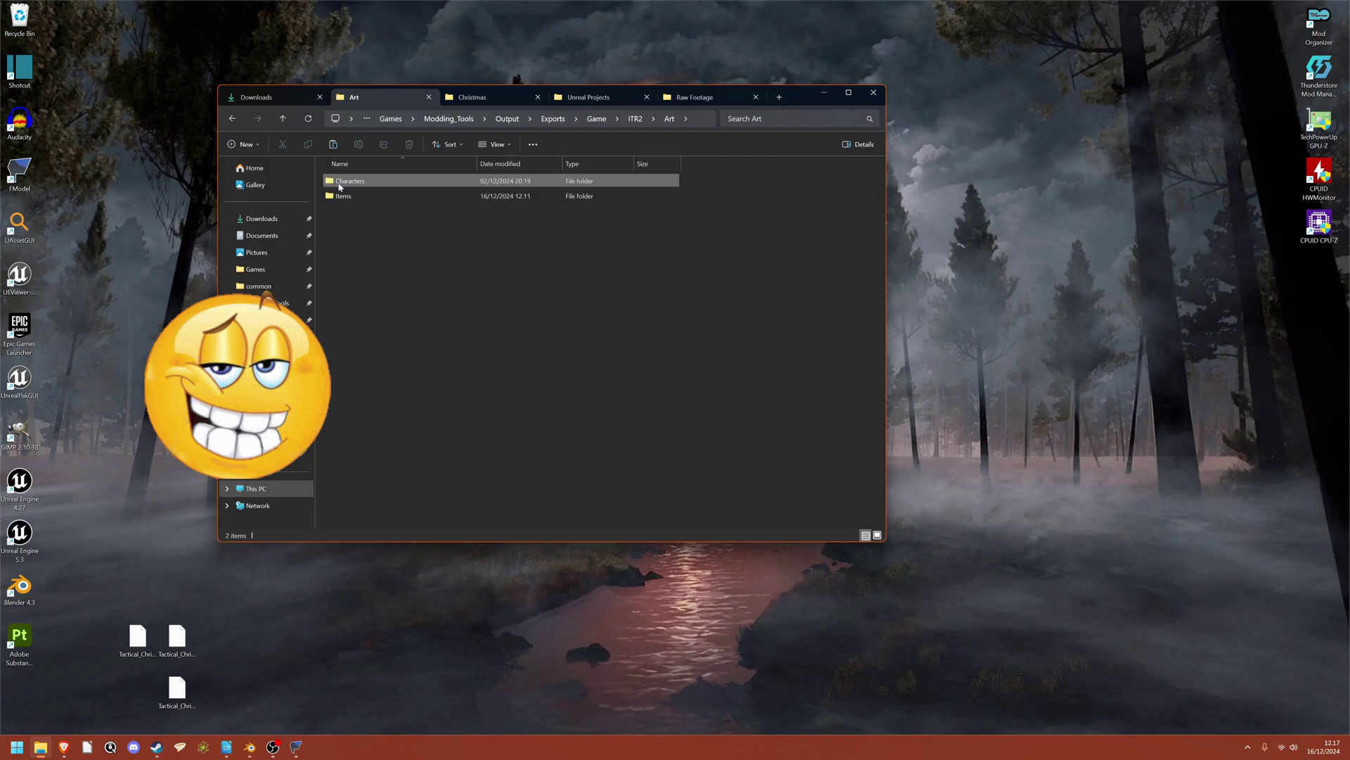
pyautogui.doubleClick(343, 197)
pyautogui.doubleClick(344, 198)
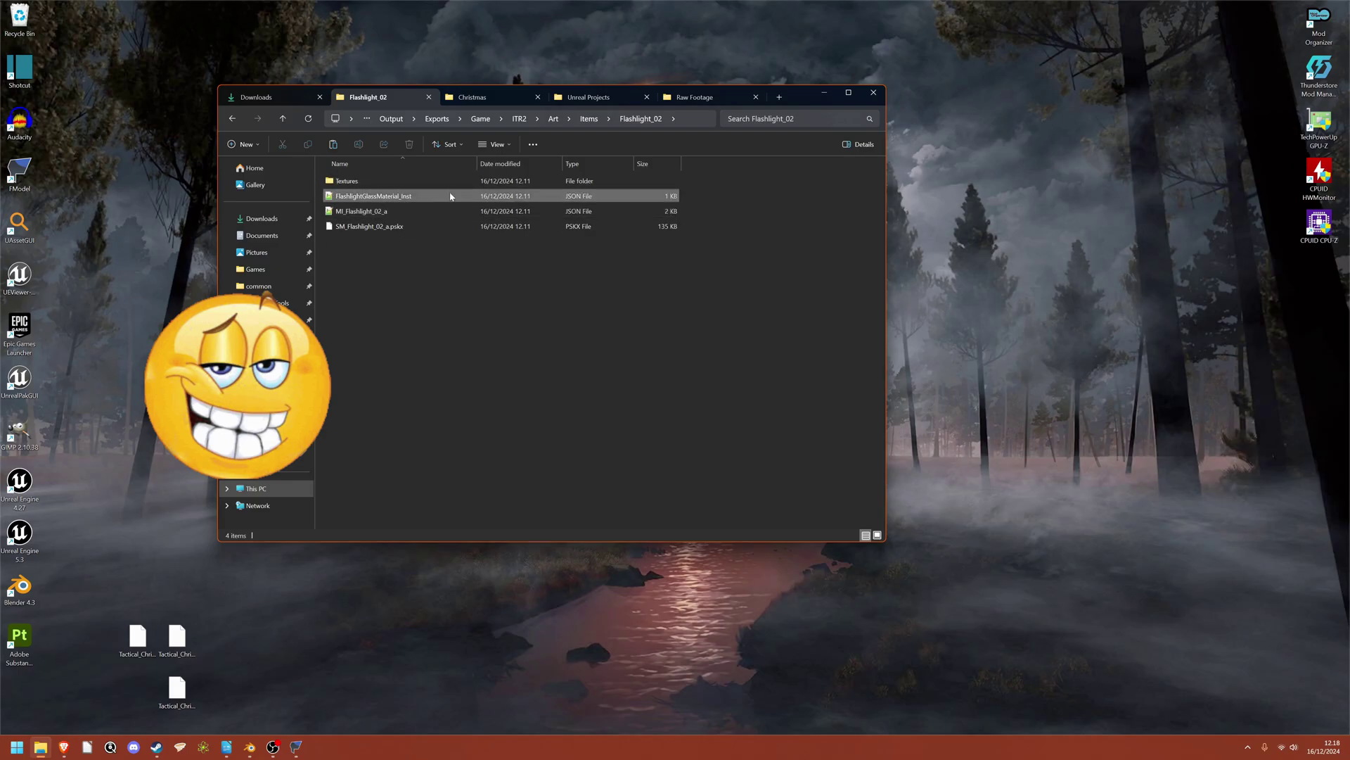
# Open the MI_Flashlight_02_a JSON file in Notepad++, review its texture paths and material parameters, and close the editor
pyautogui.doubleClick(372, 212)
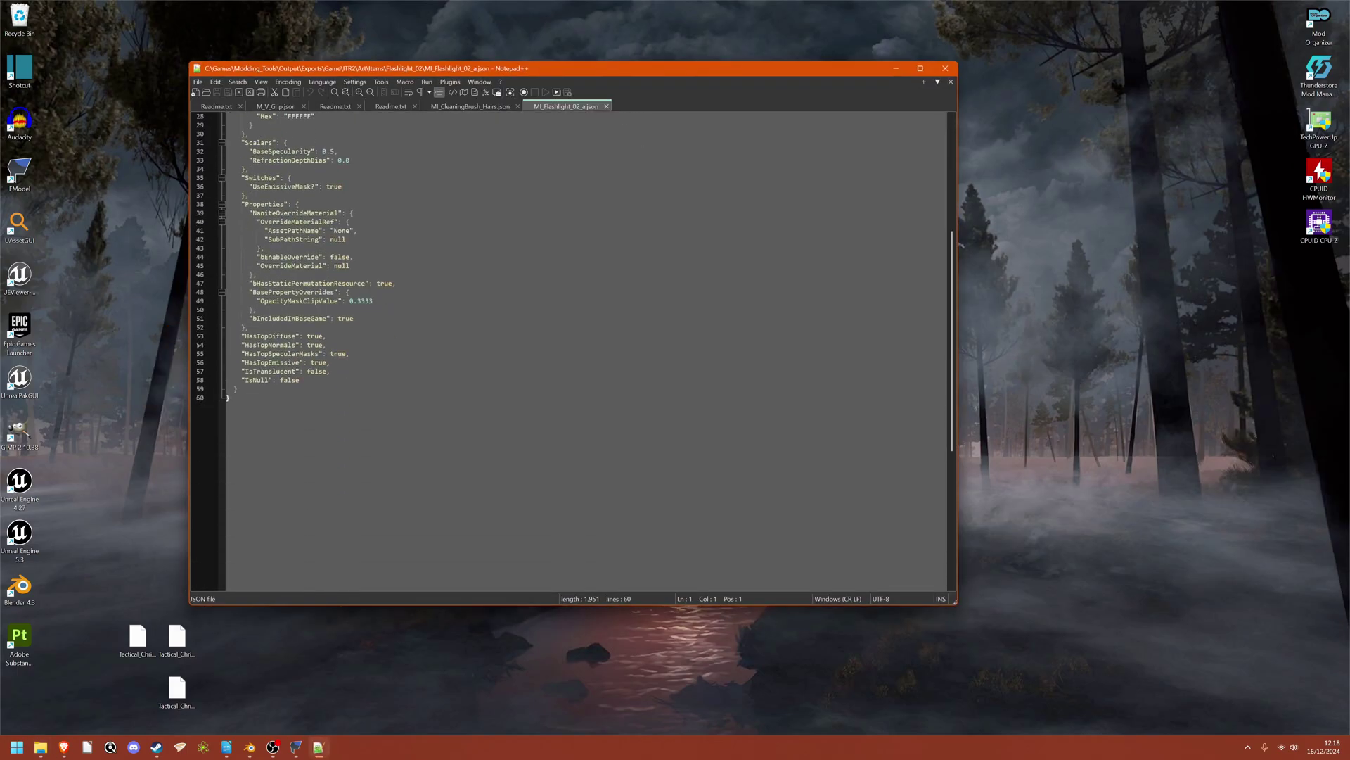
pyautogui.scroll(-9, 371, 212)
pyautogui.scroll(18, 372, 212)
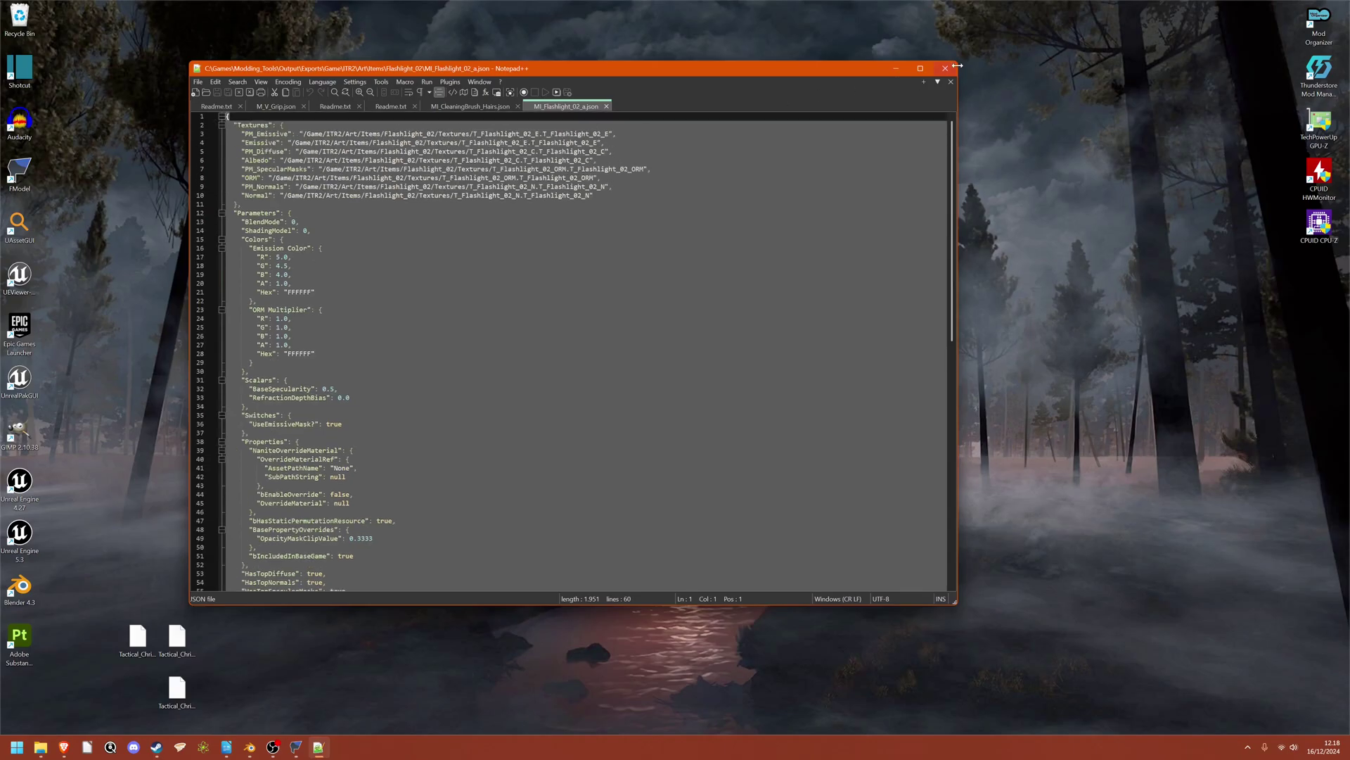
pyautogui.click(945, 69)
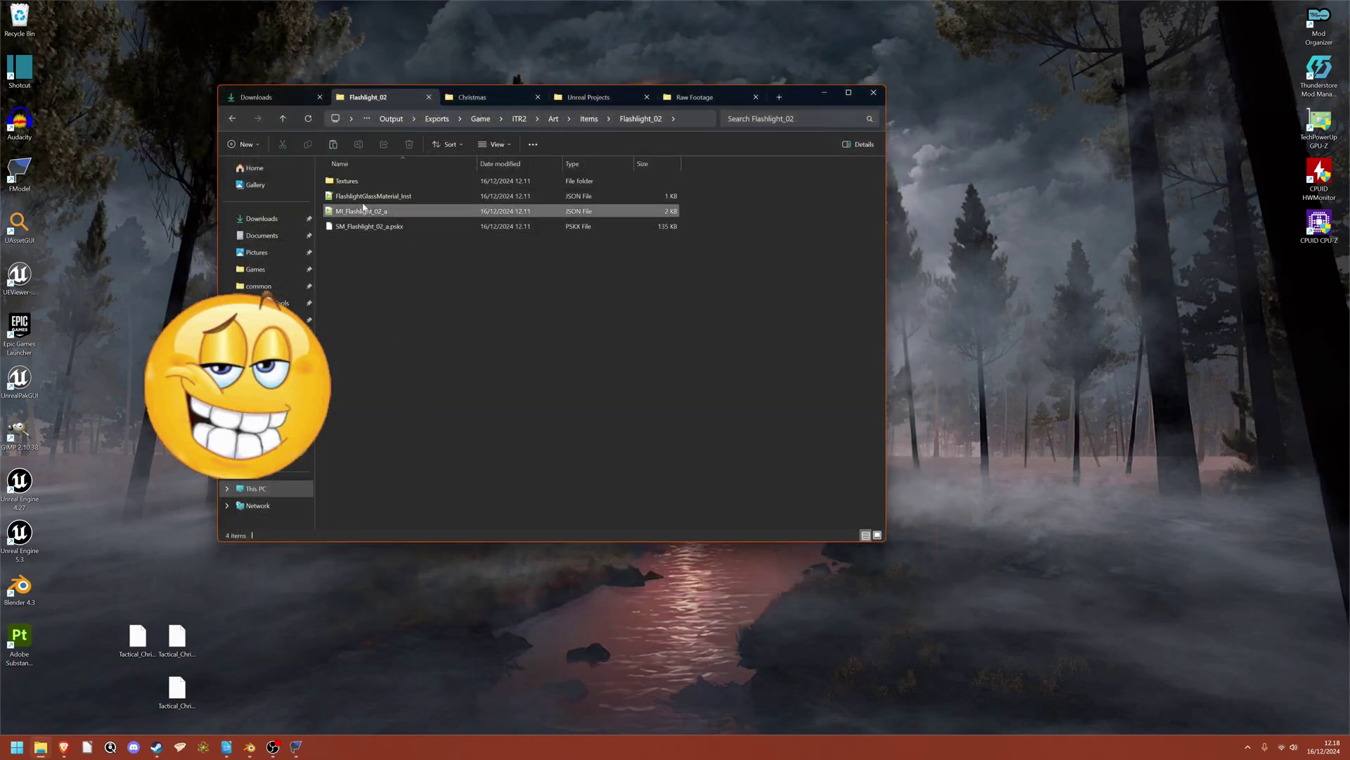
# View the flashlight images exported with the model in the Textures subfolder and return to the Exports folder
pyautogui.doubleClick(348, 181)
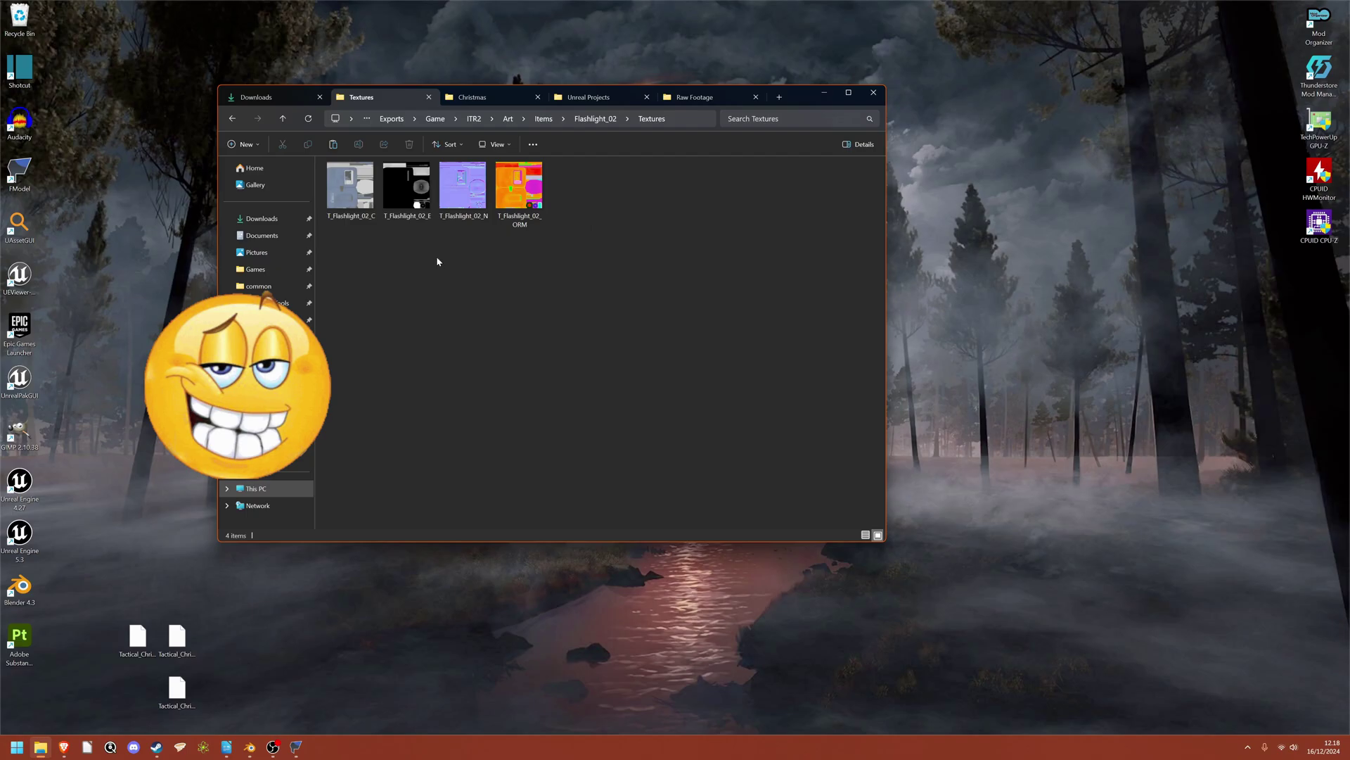
pyautogui.click(392, 119)
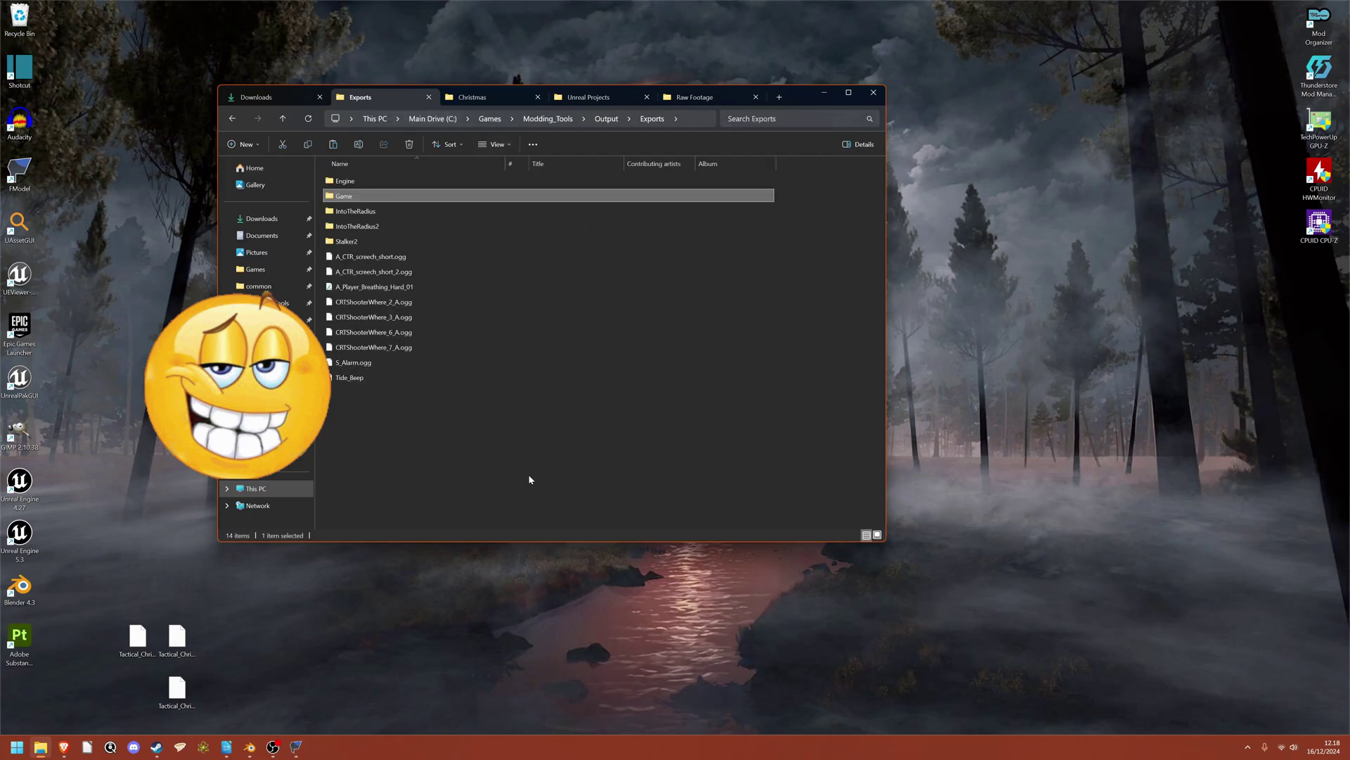
pyautogui.click(425, 447)
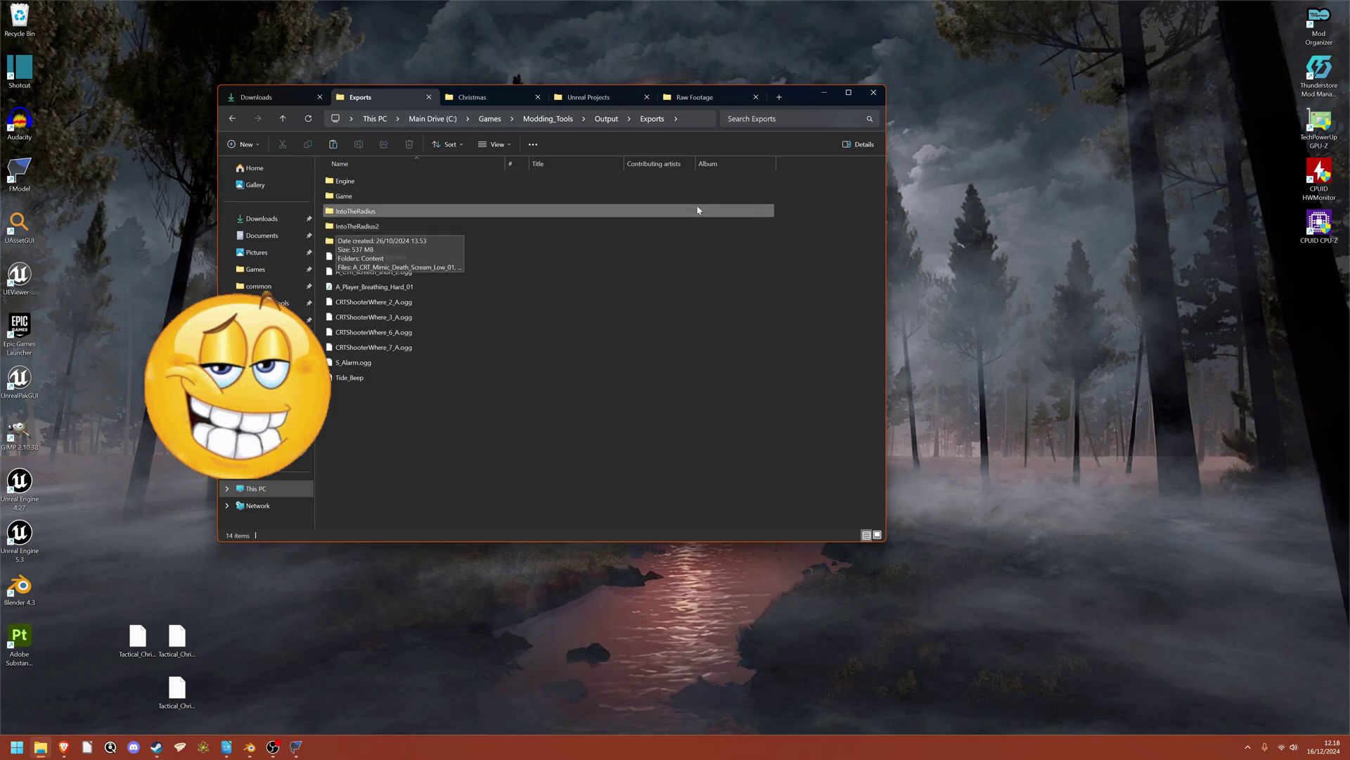
# Go through IntoTheRadius2, Content, ITR2, Art, Items and Flashlight_02 to Textures and select the saved T_Flashlight_02_C image
pyautogui.doubleClick(356, 227)
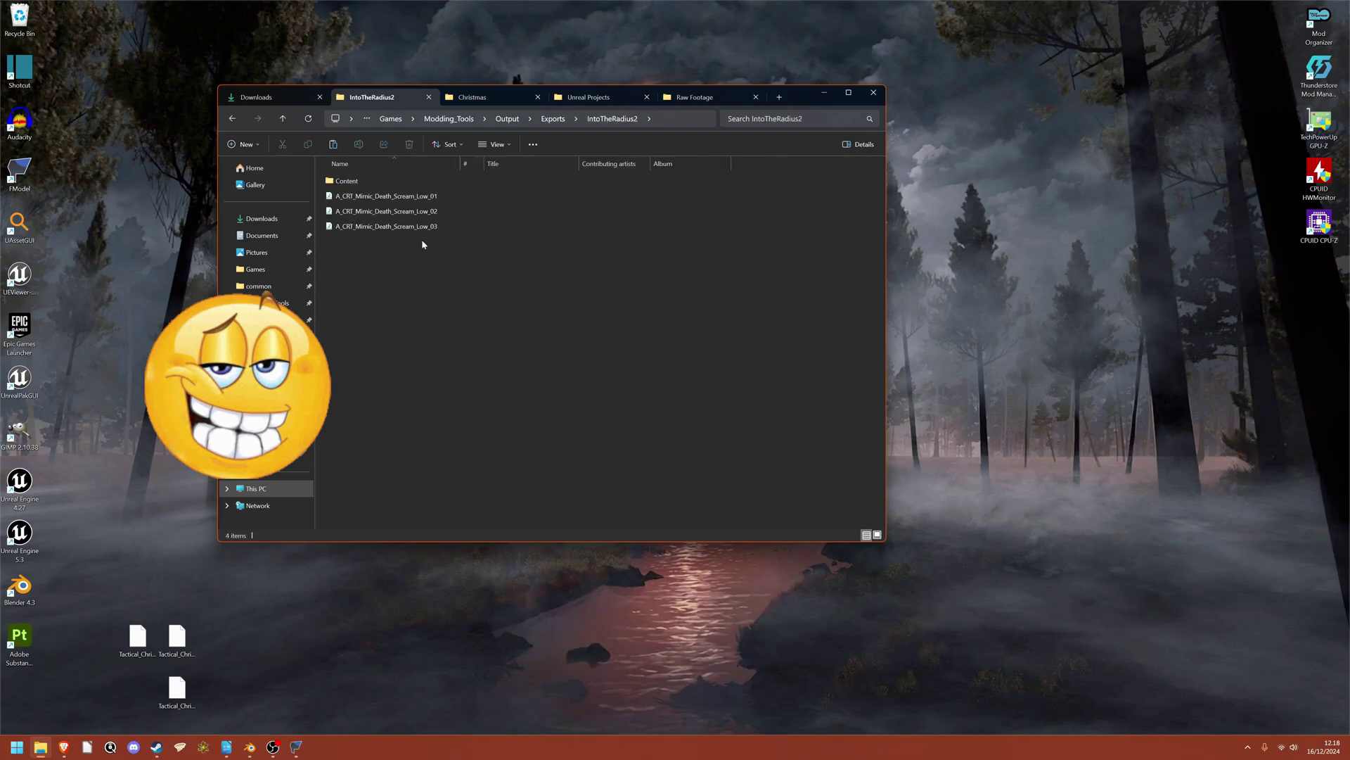
pyautogui.doubleClick(395, 181)
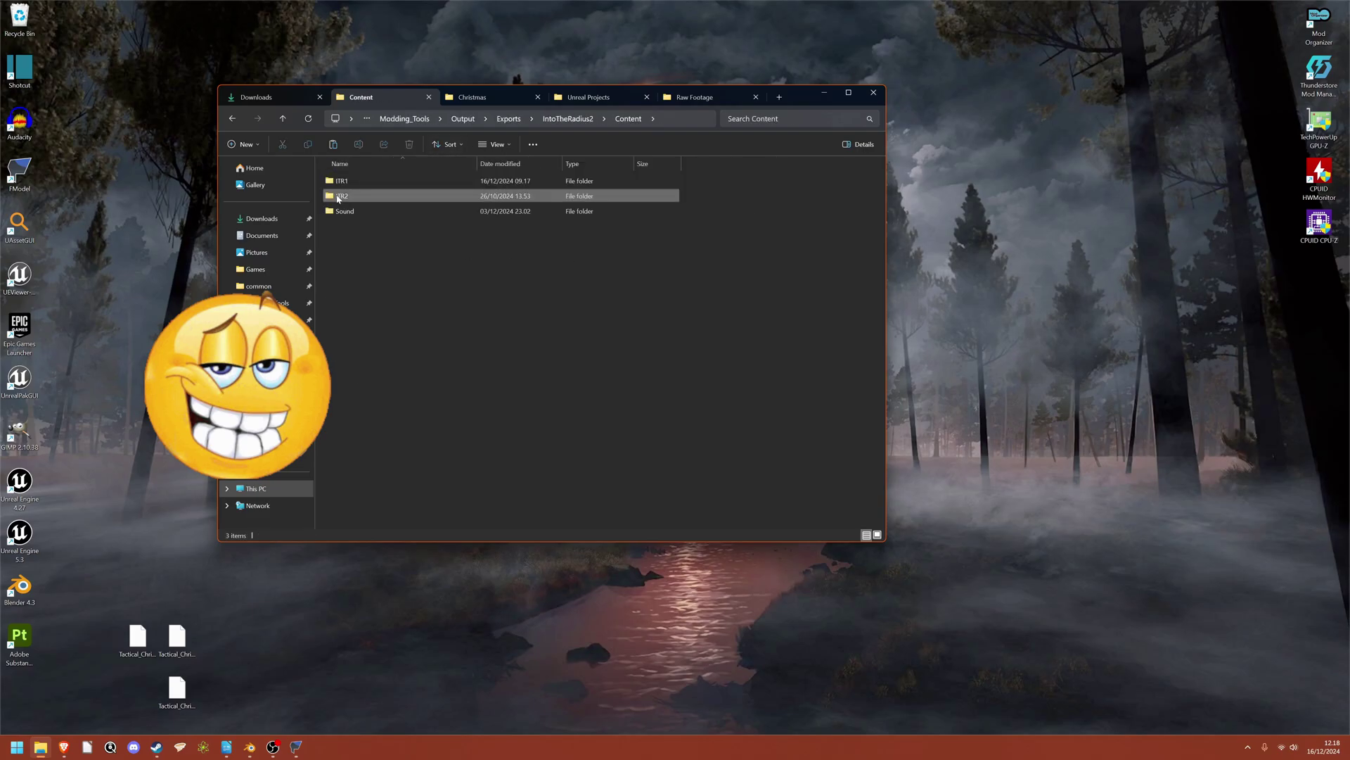
pyautogui.doubleClick(342, 196)
pyautogui.doubleClick(357, 181)
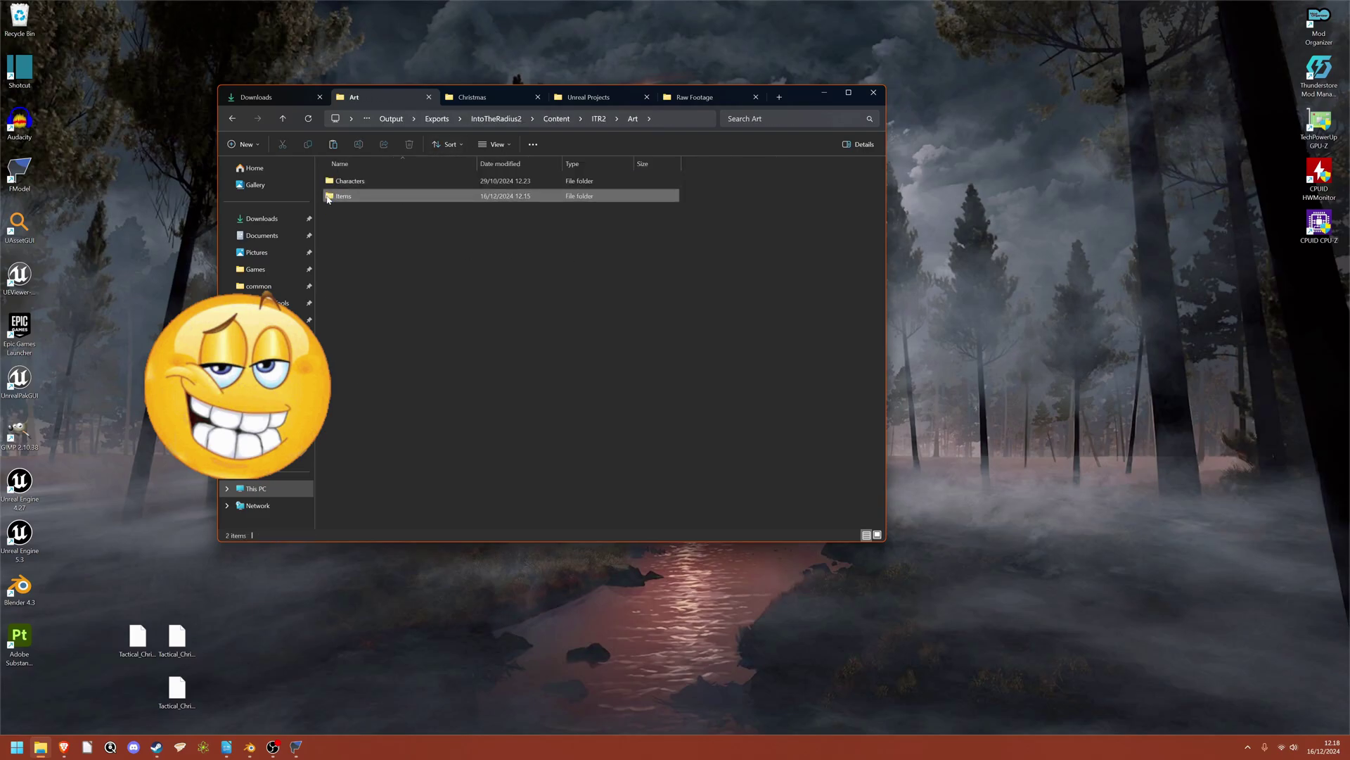
pyautogui.doubleClick(346, 196)
pyautogui.doubleClick(361, 198)
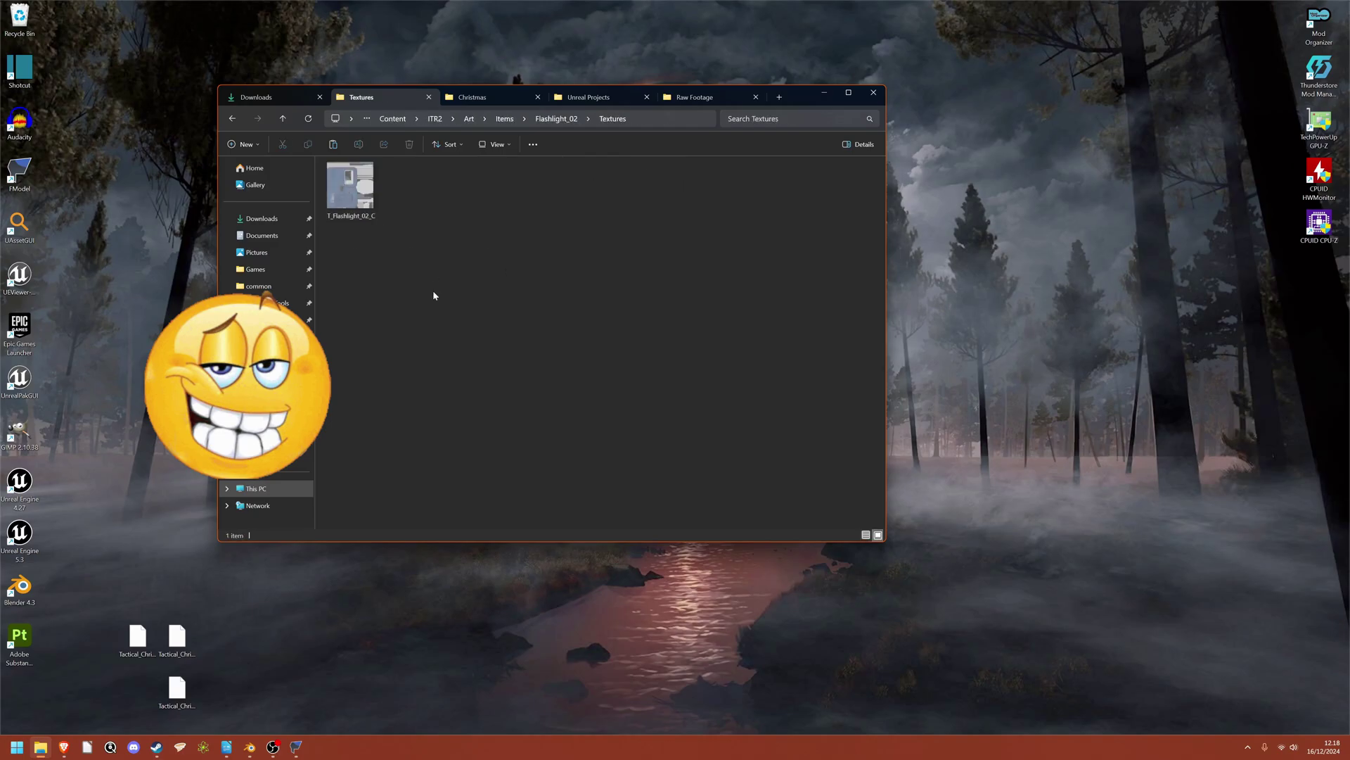
pyautogui.click(351, 195)
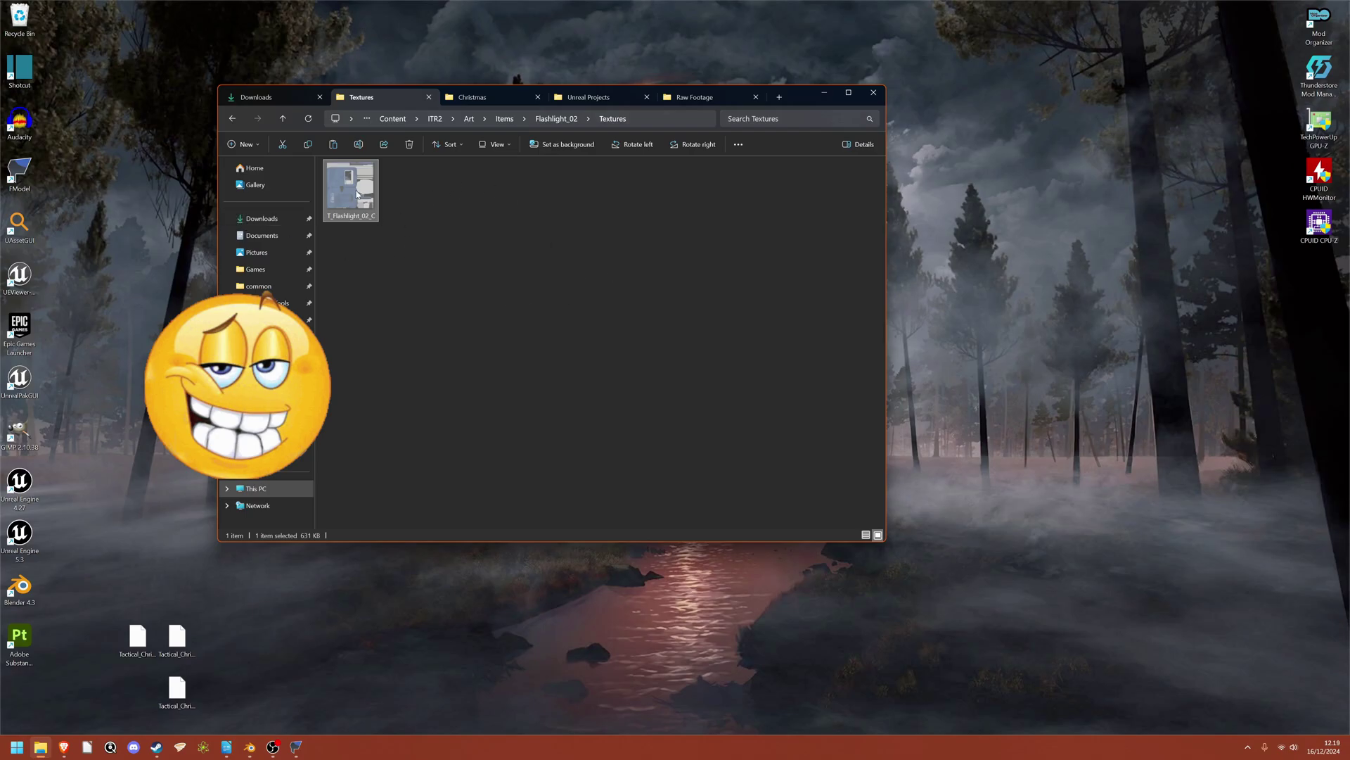
# Return from the Textures folder to its parent Flashlight_02 folder and leave nothing selected
pyautogui.click(430, 274)
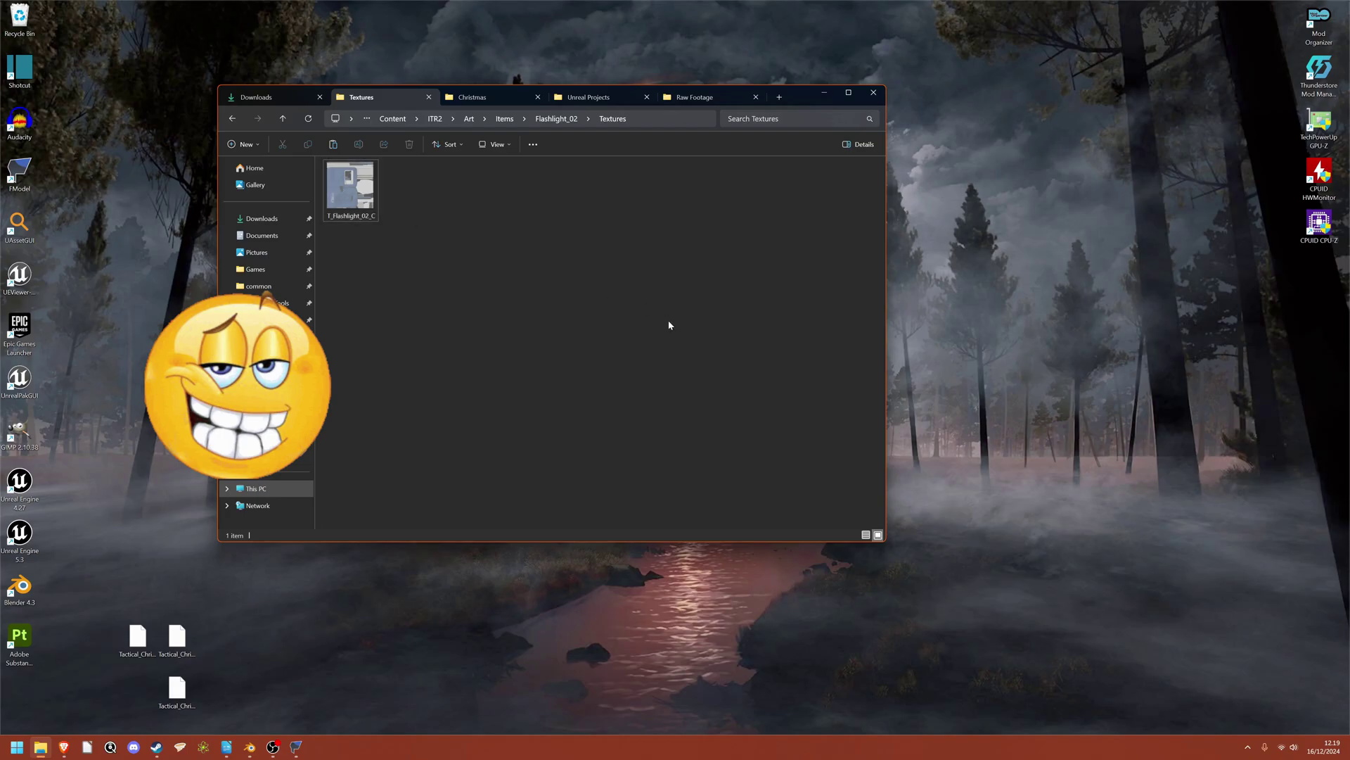
pyautogui.click(548, 120)
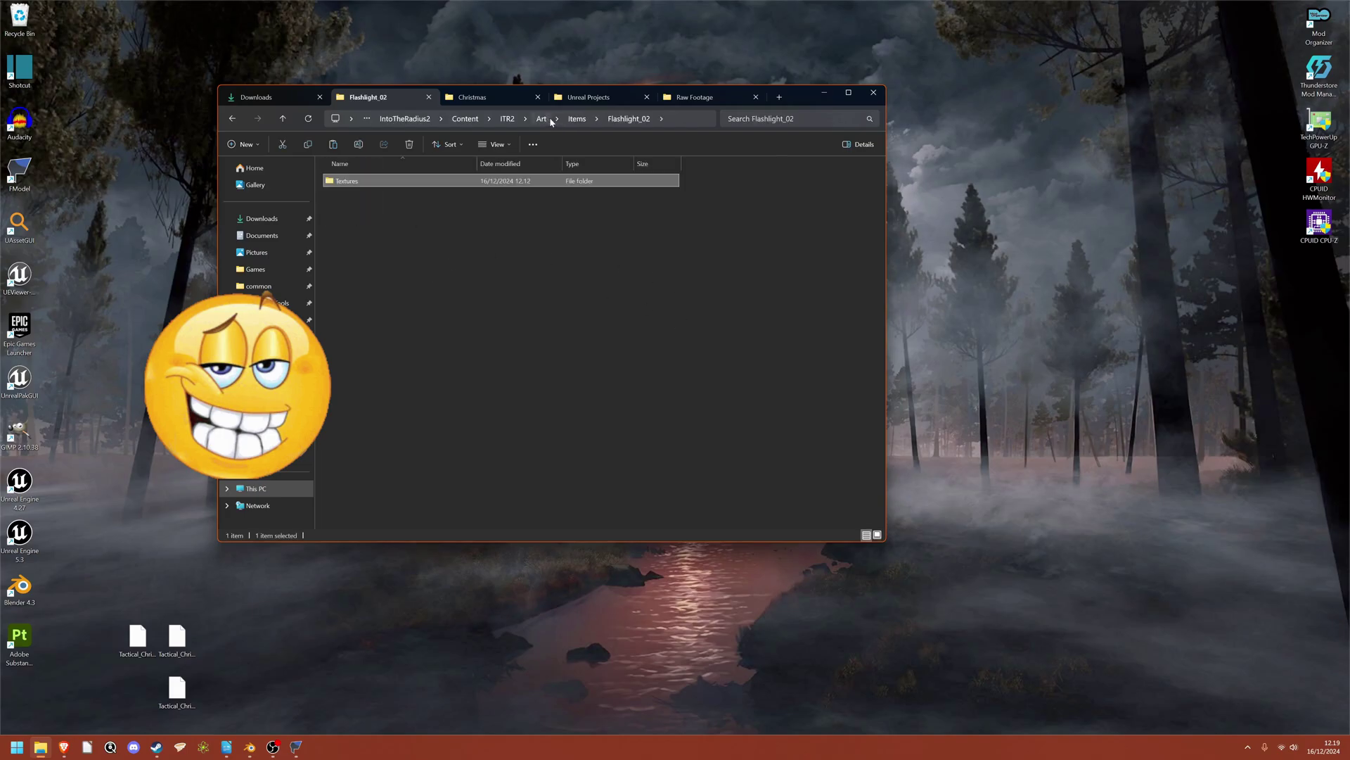
pyautogui.click(359, 236)
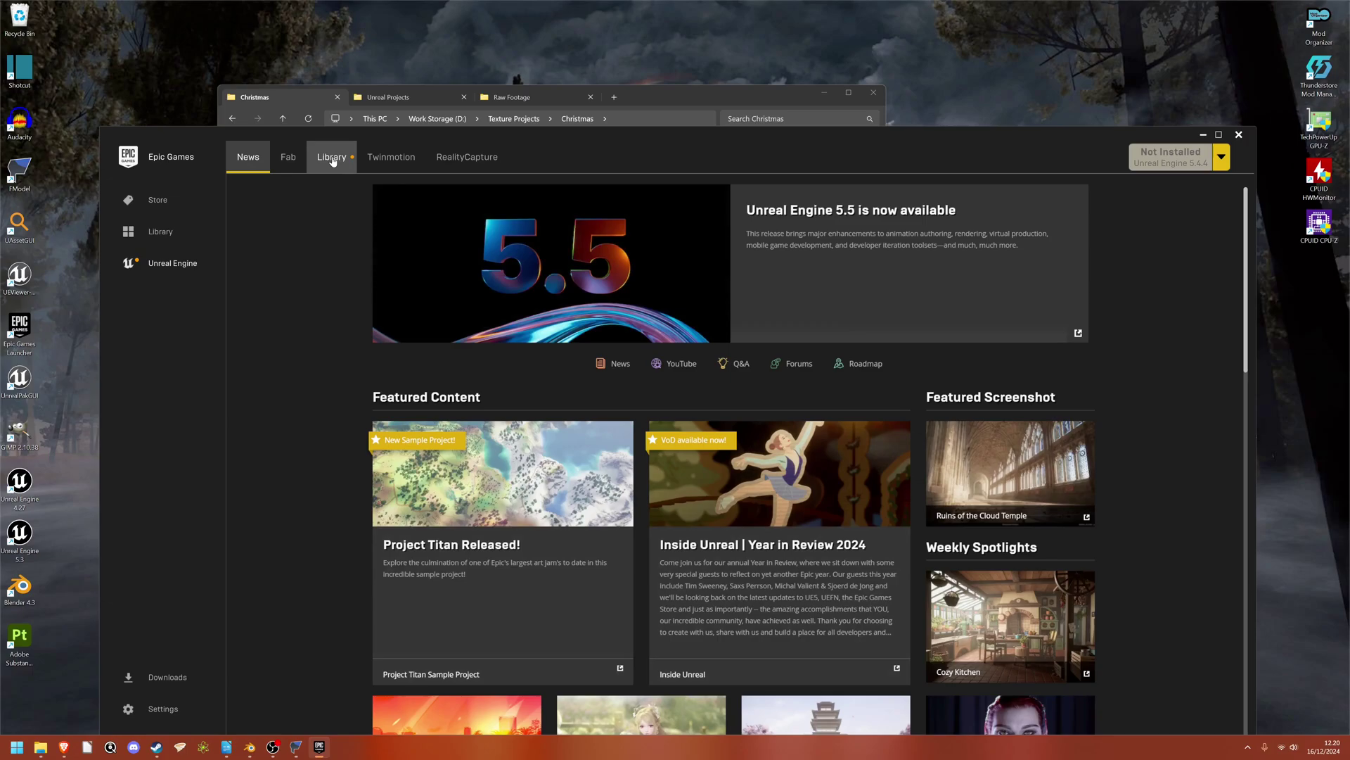
# Open the Unreal Engine library in the Epic Games Launcher and check which engine versions can be added, without installing one
pyautogui.click(333, 159)
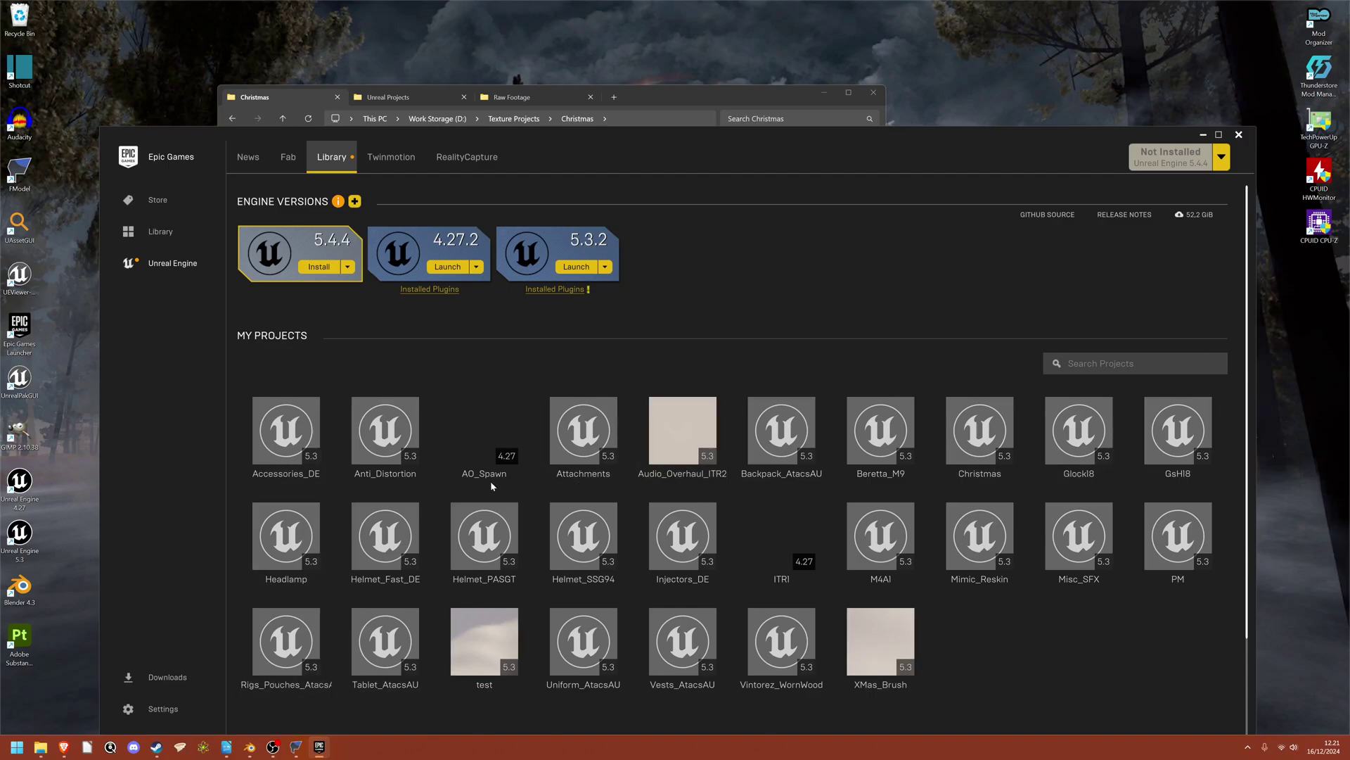
pyautogui.click(355, 202)
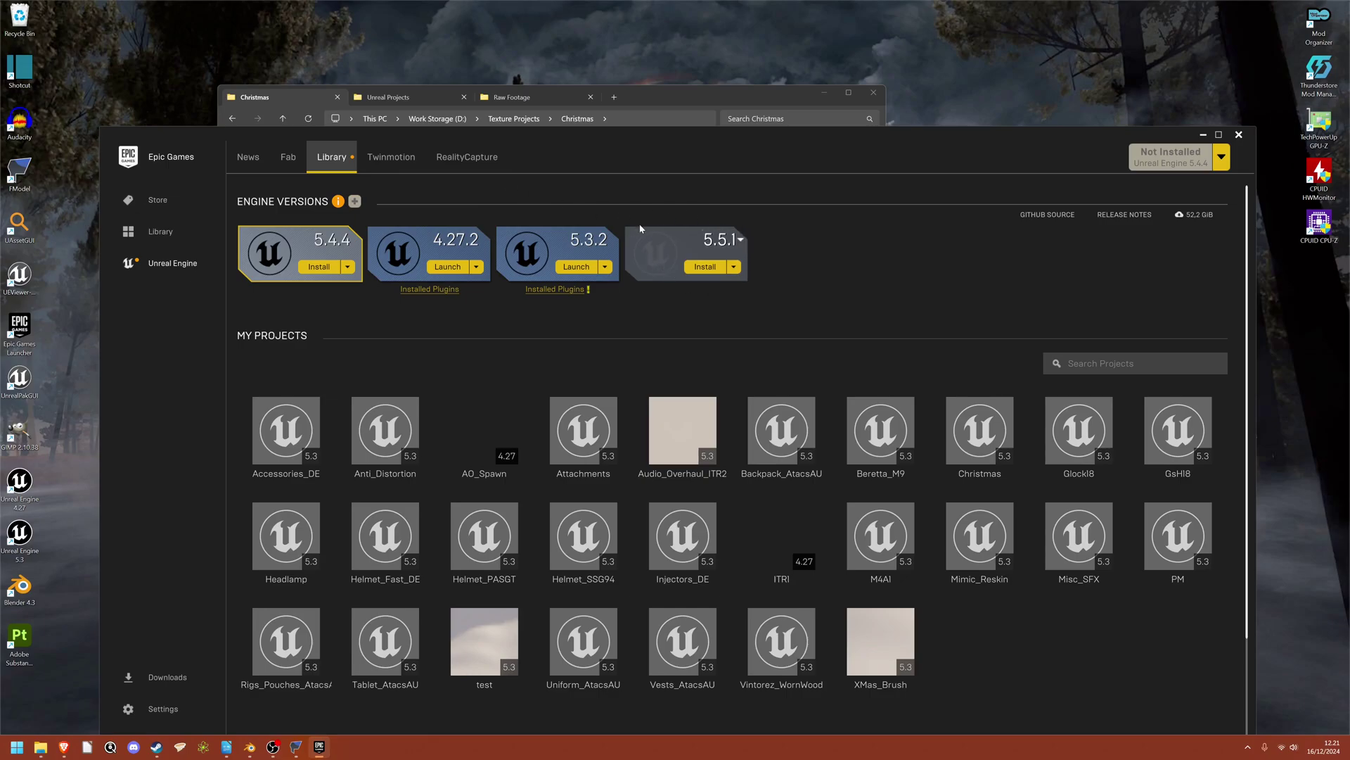
pyautogui.click(740, 241)
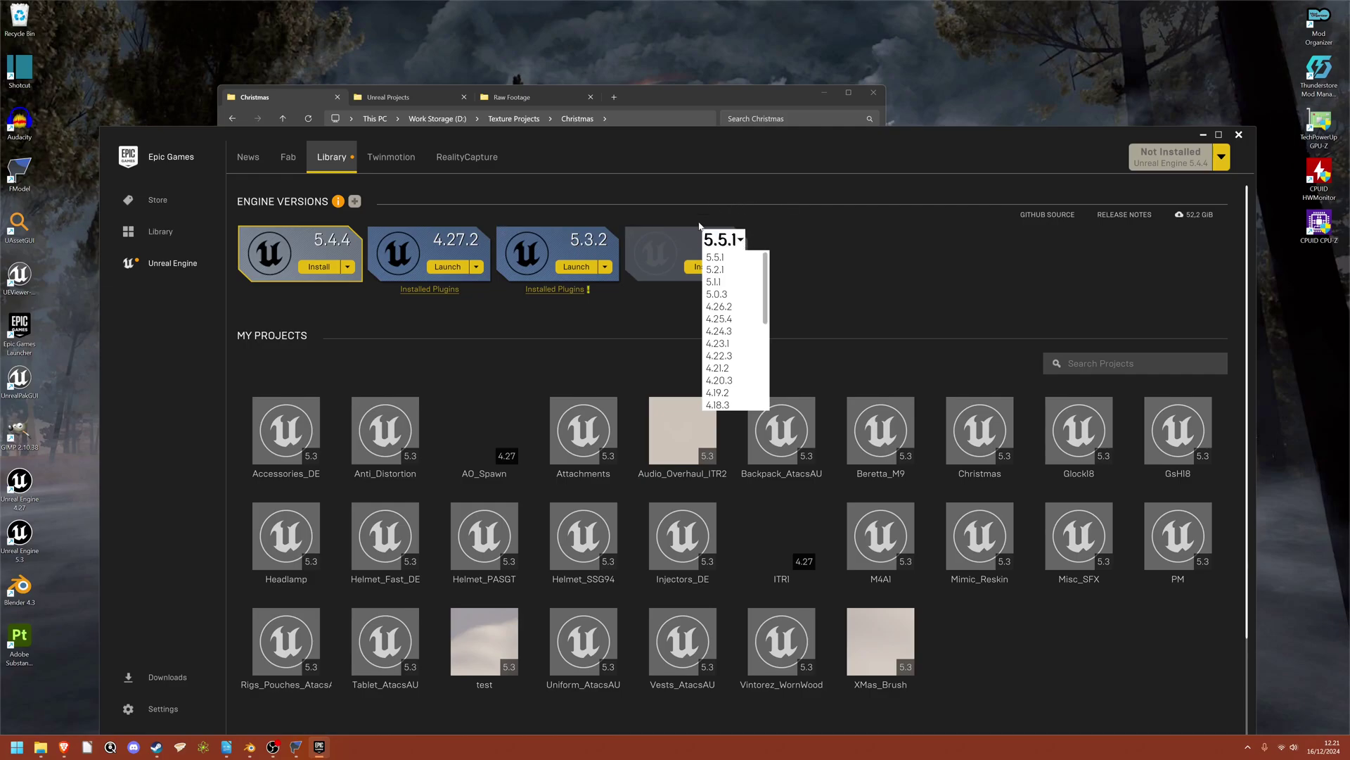
pyautogui.click(741, 241)
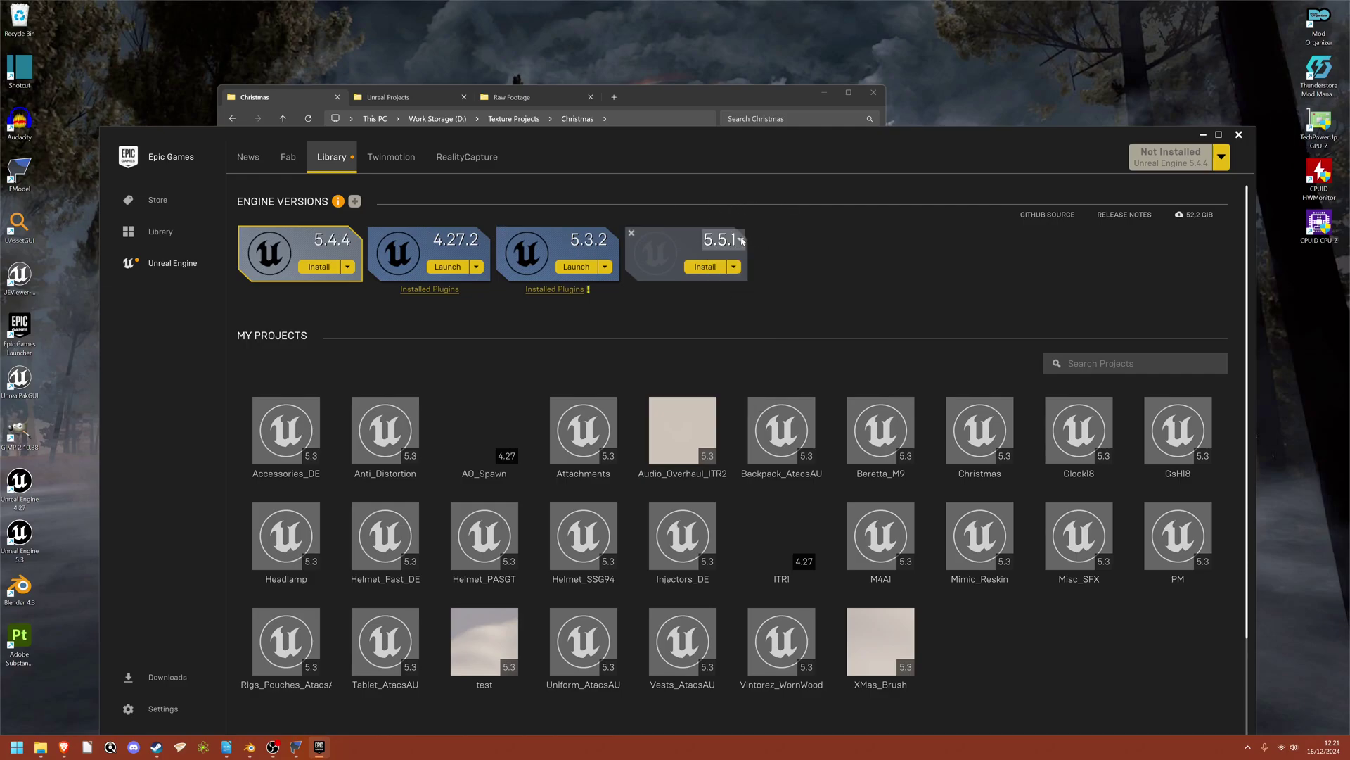
pyautogui.click(706, 267)
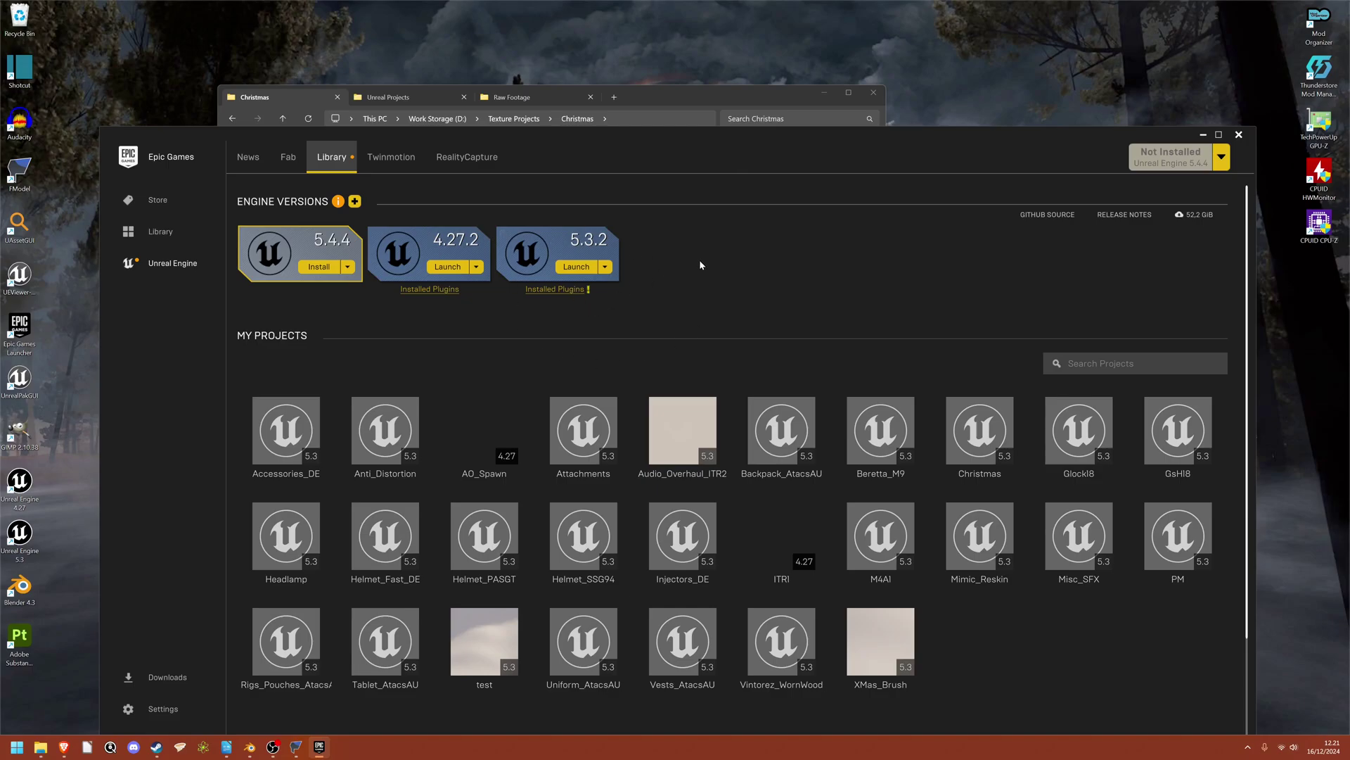
# Launch Unreal Engine 5.3.2 and start a Blank project located in the Documents\Unreal Projects folder
pyautogui.click(580, 268)
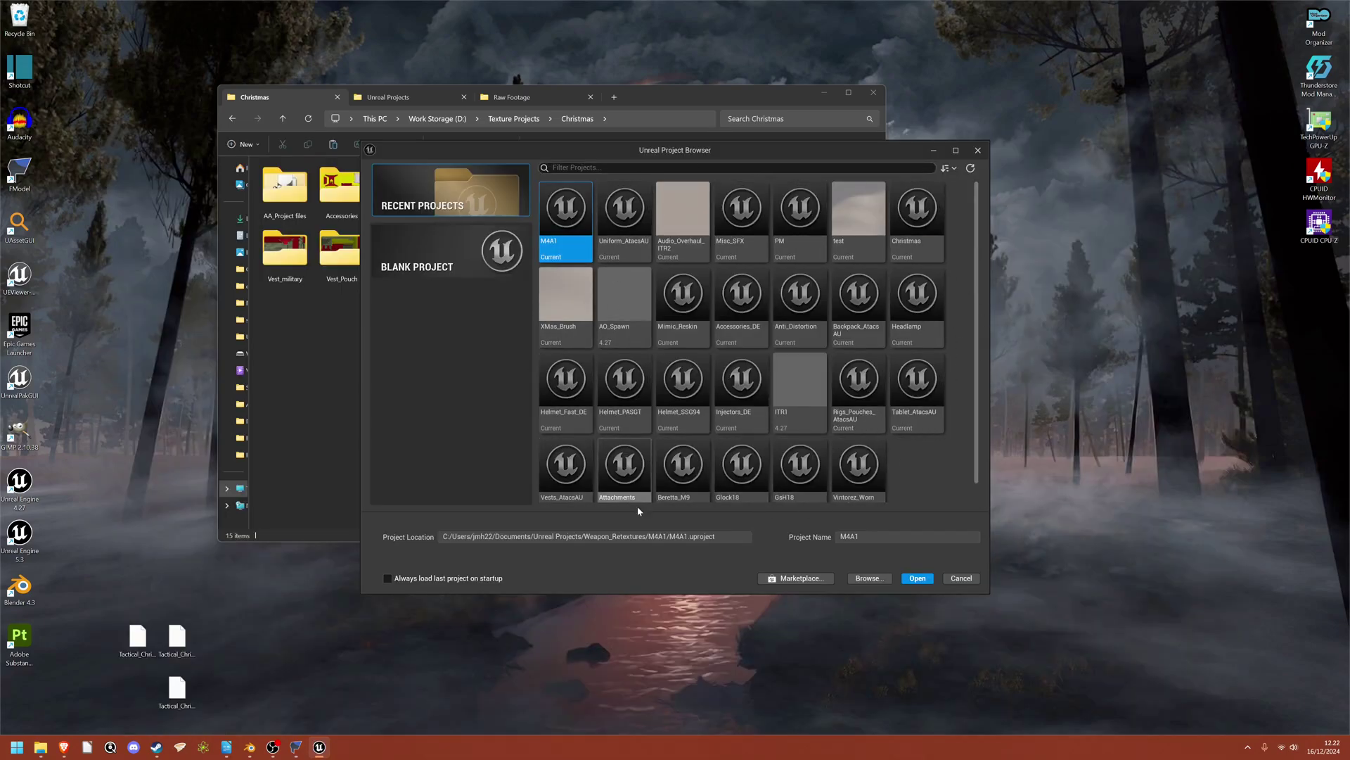
pyautogui.click(432, 252)
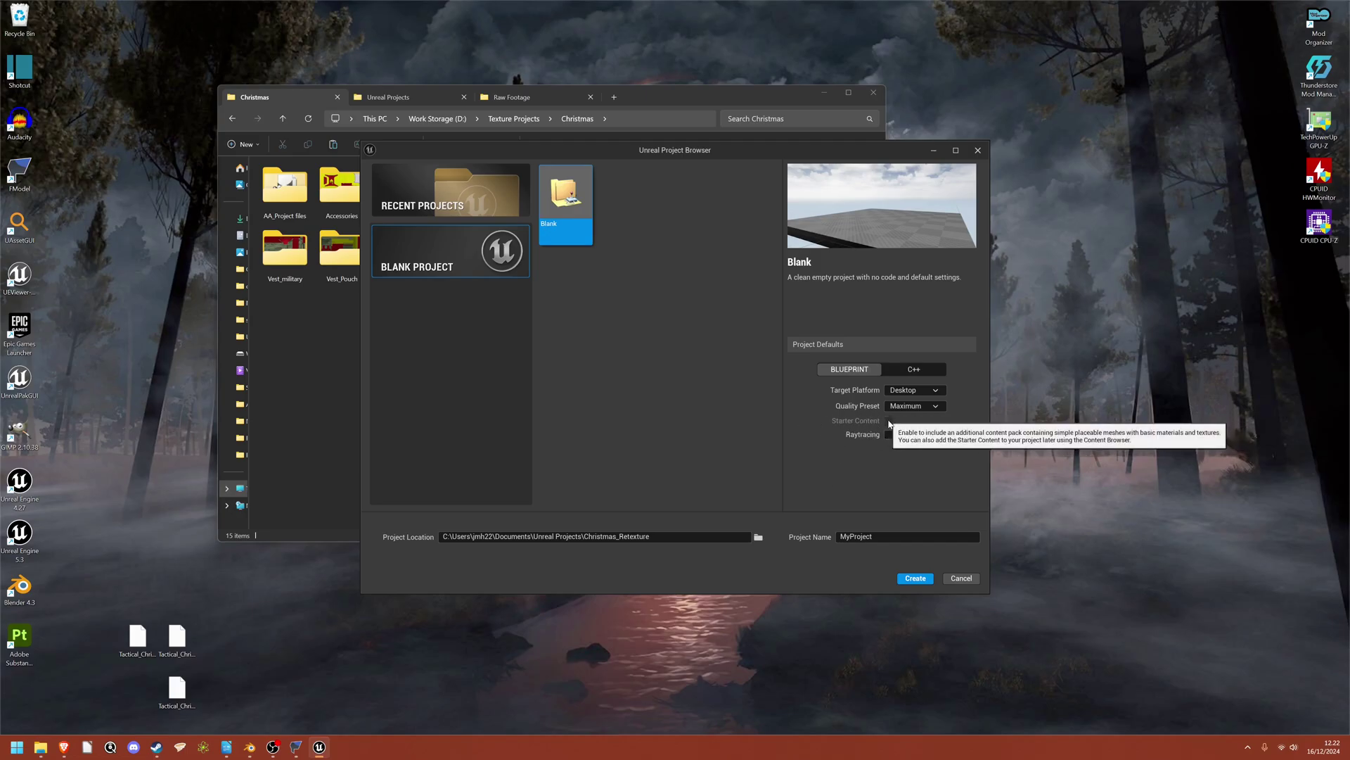
pyautogui.click(759, 537)
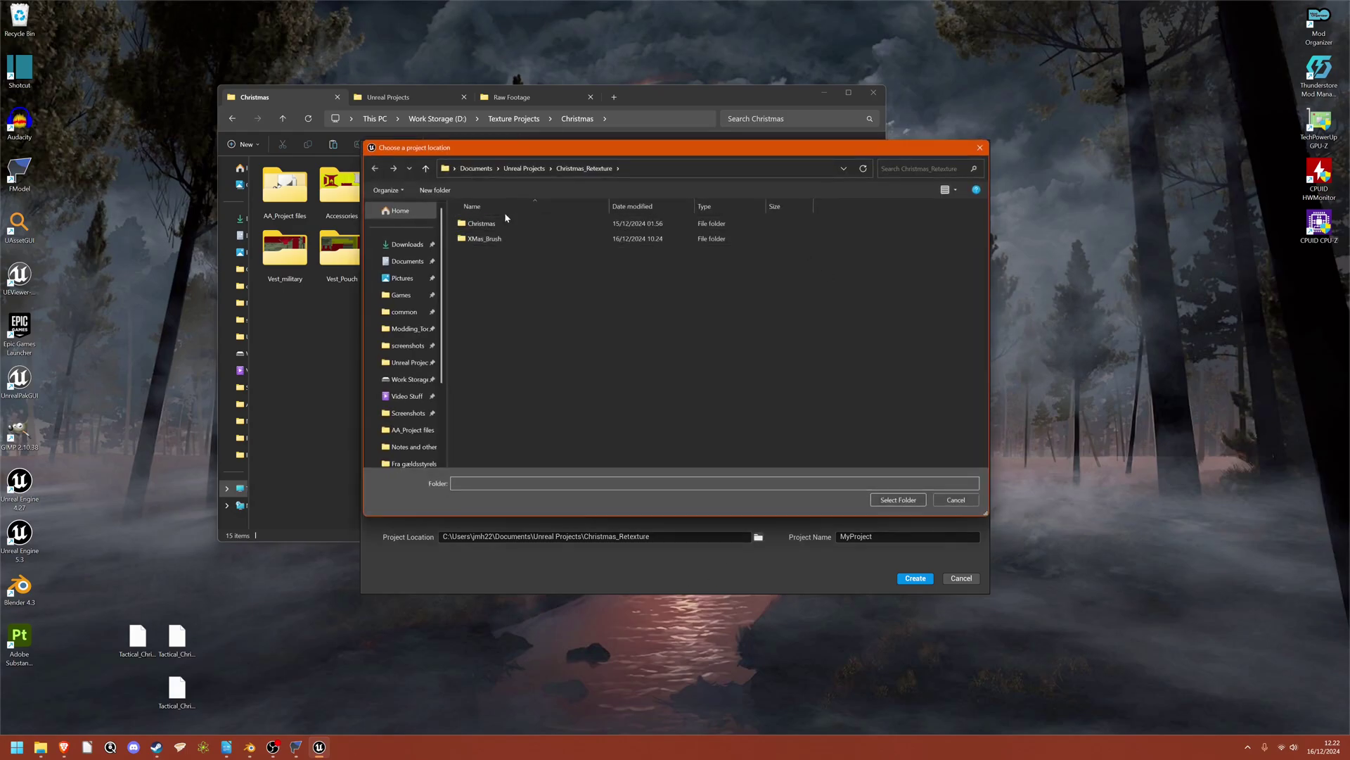
pyautogui.click(524, 168)
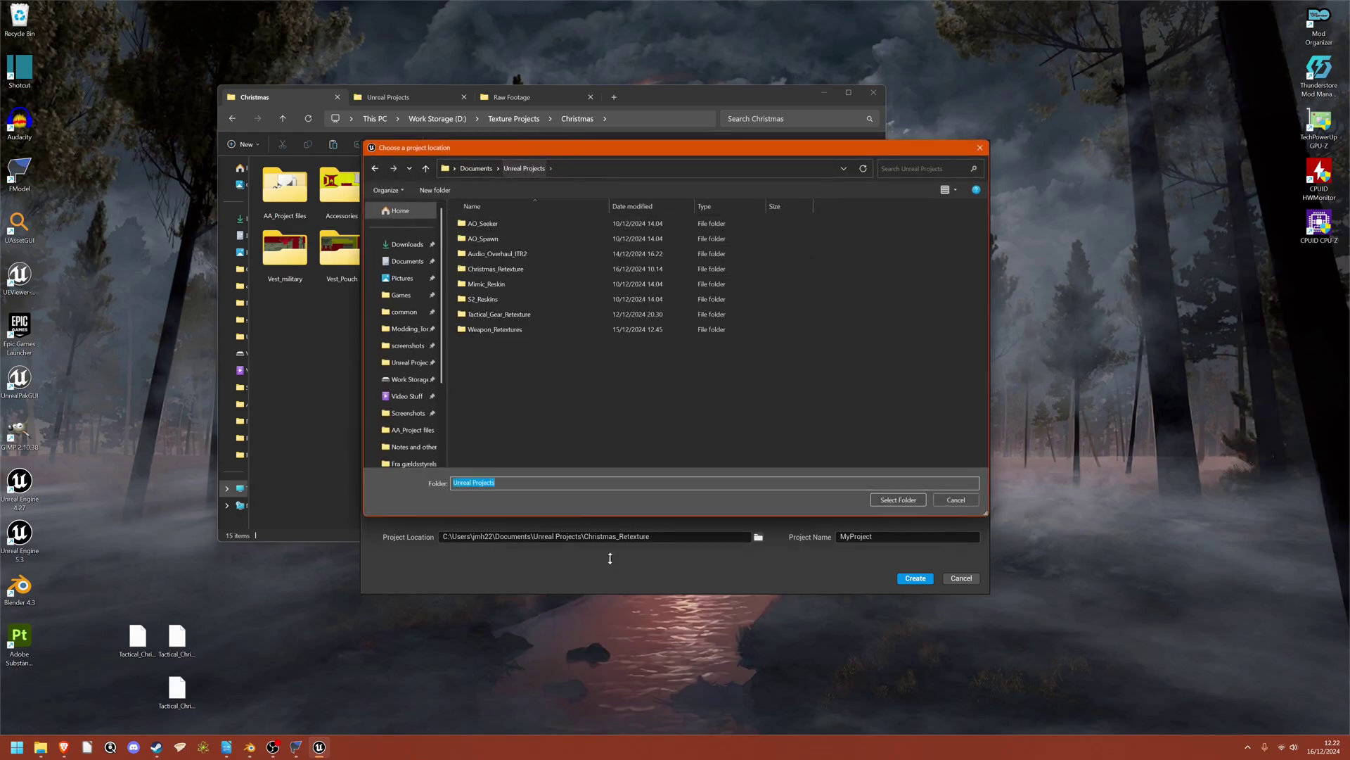
pyautogui.click(904, 501)
# Name the new project Fancy_Injector and create it
pyautogui.click(891, 536)
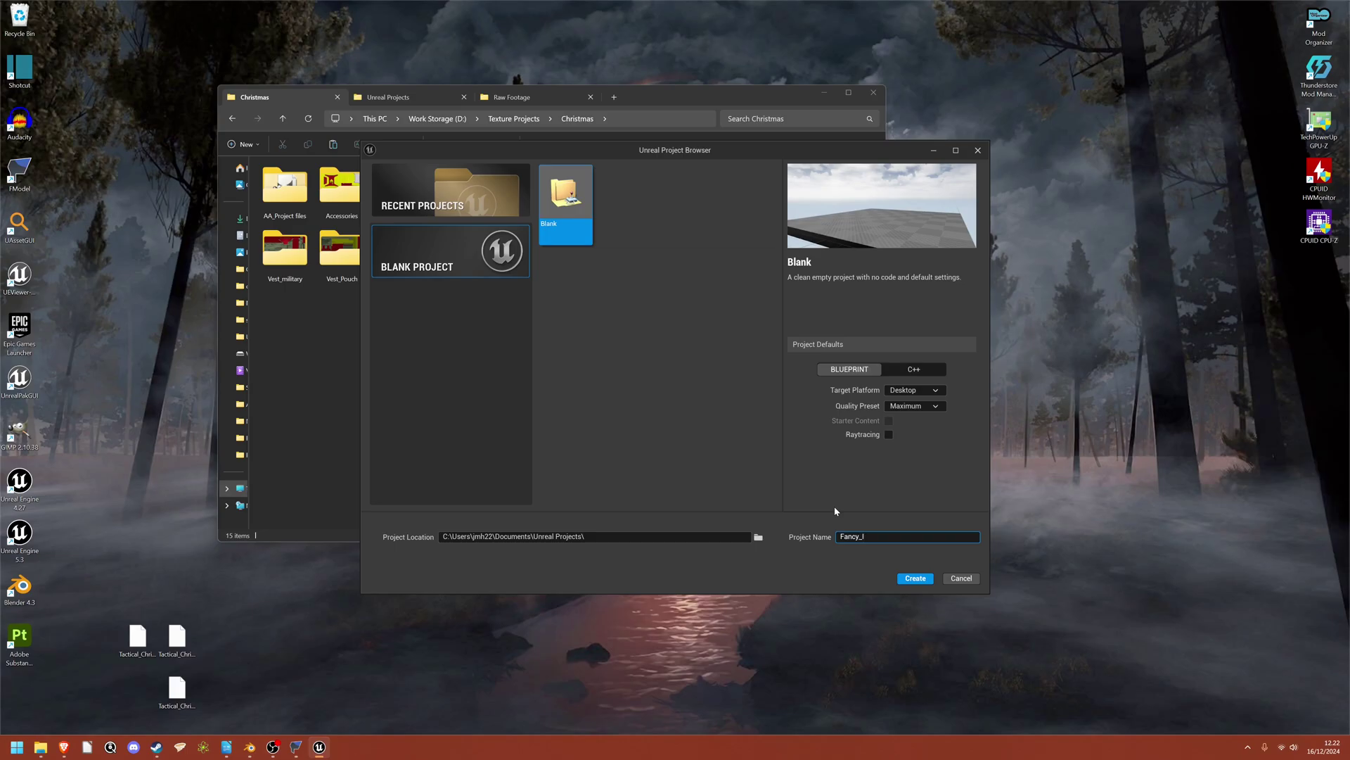
pyautogui.write('Fancy_Injector')
pyautogui.click(916, 578)
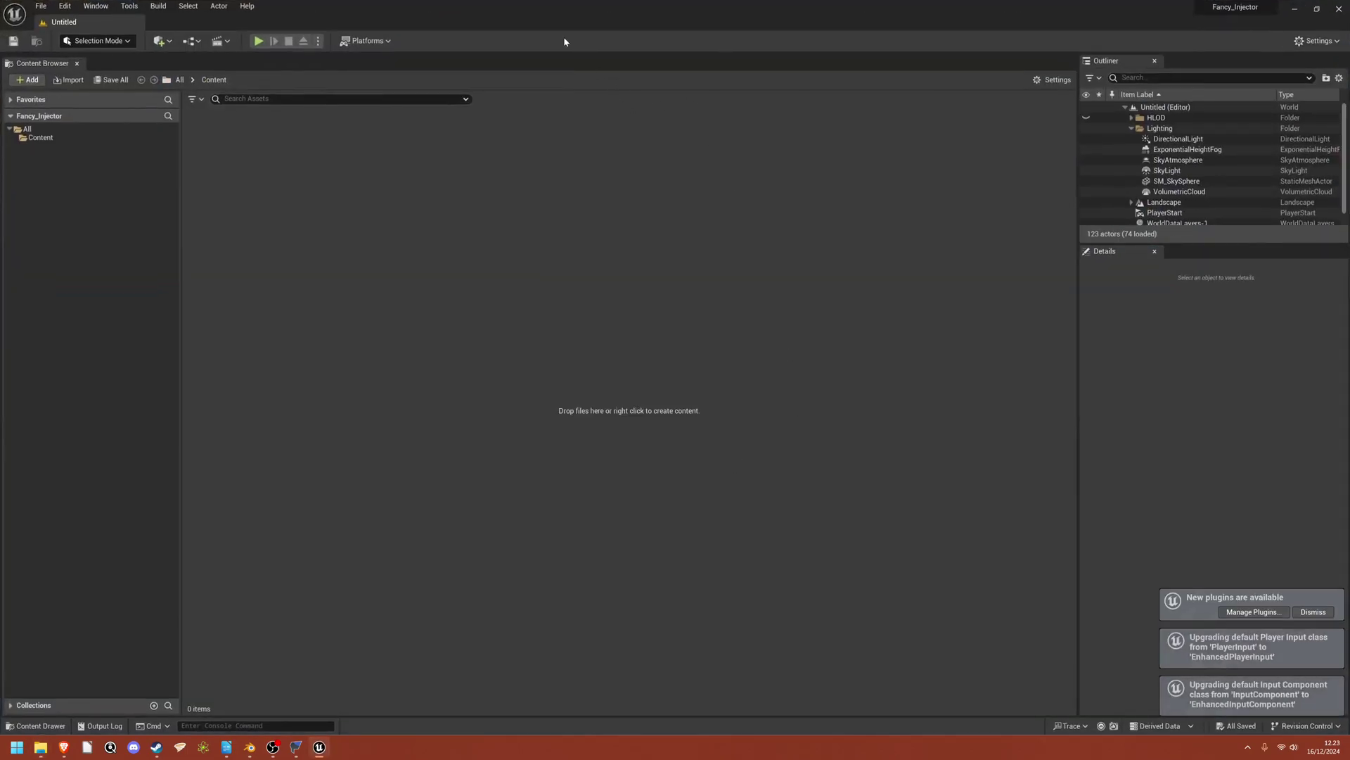
# Check the level viewport behind the Content Browser, cover it again, and restore the maximized editor to a smaller window
pyautogui.moveTo(589, 56); pyautogui.dragTo(641, 513)
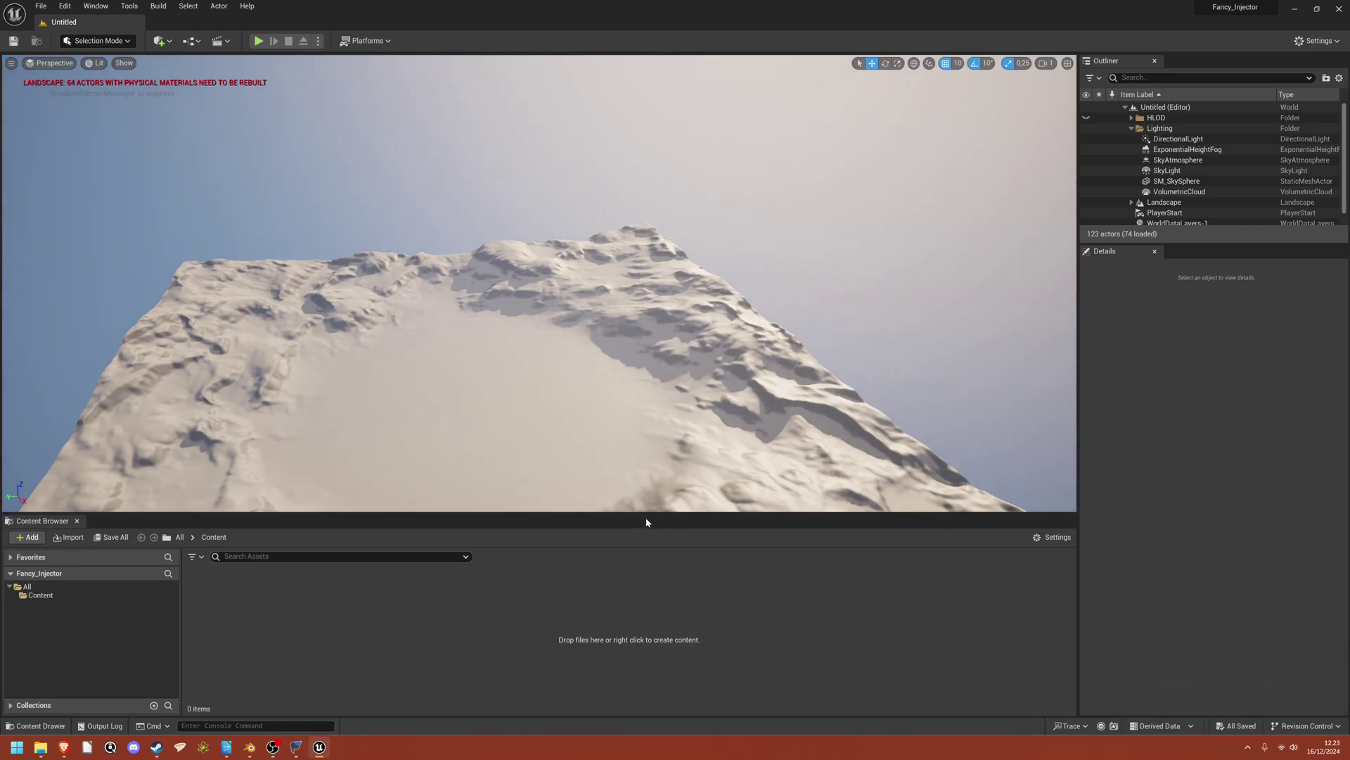
pyautogui.moveTo(638, 516); pyautogui.dragTo(716, 13)
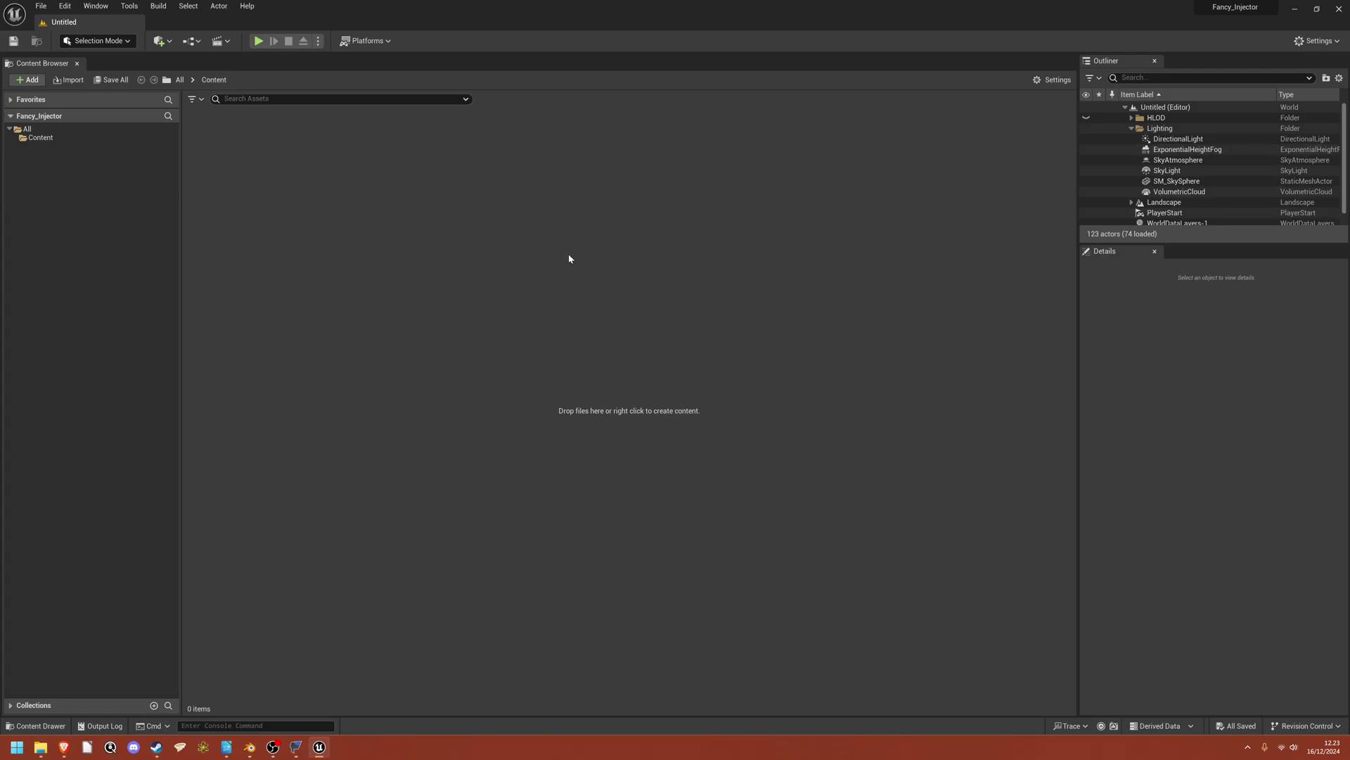
pyautogui.doubleClick(540, 3)
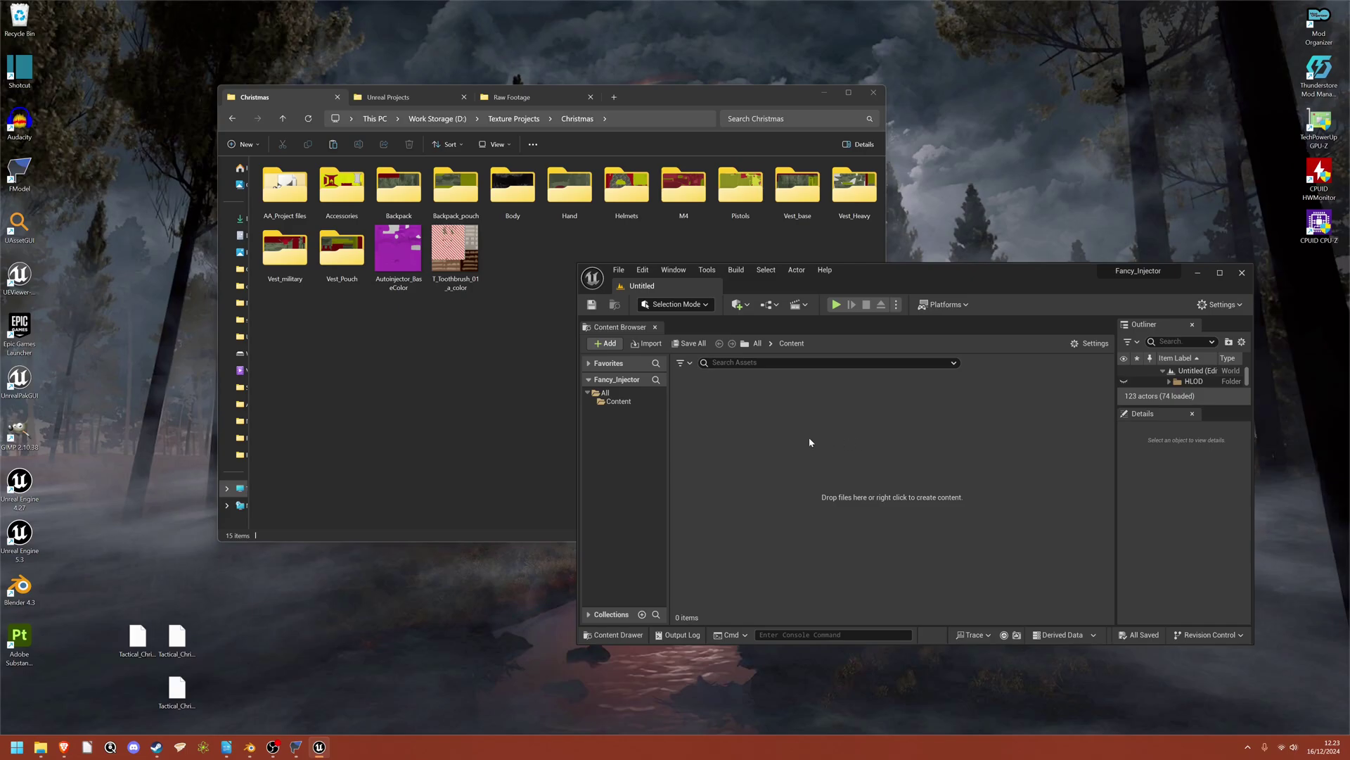
# Create a data asset of class Primary Asset Label in the Content folder and name it Label_Fancy_Injector
pyautogui.rightClick(728, 419)
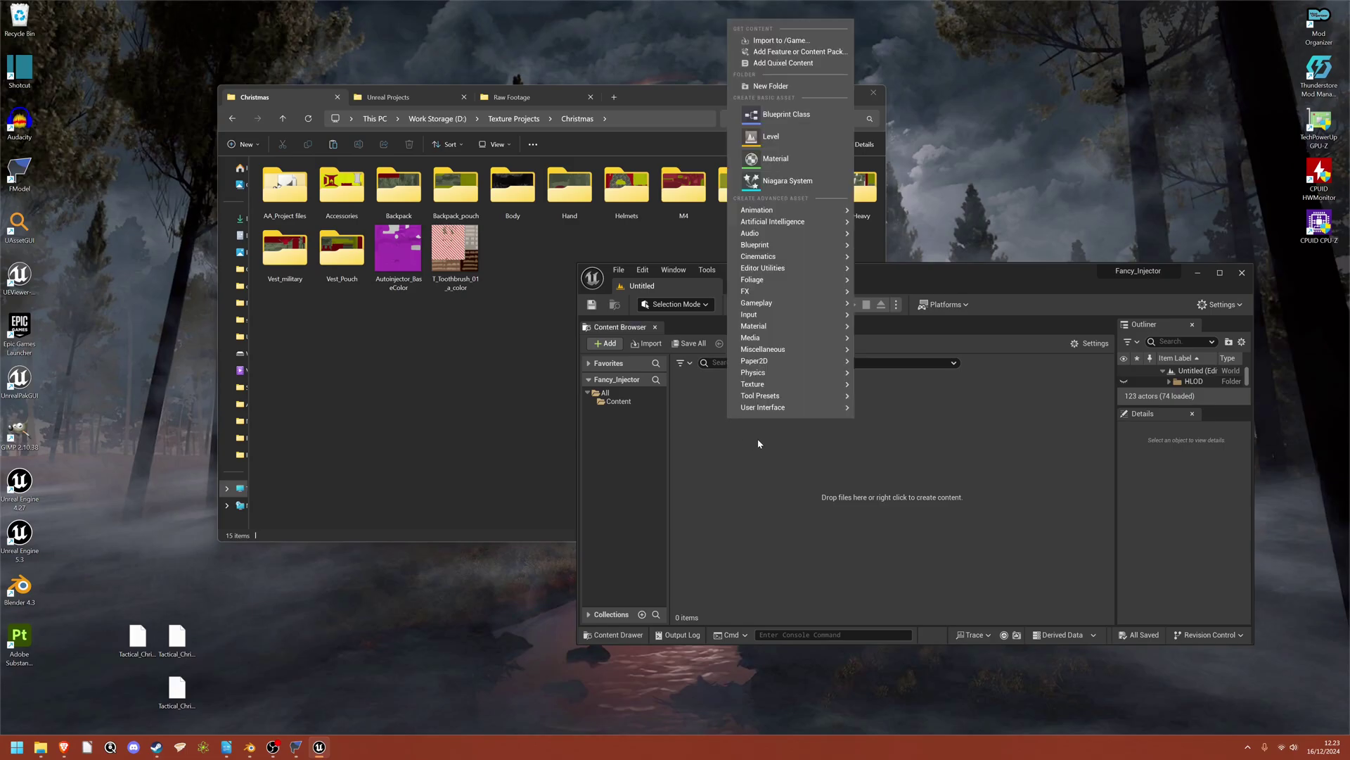
pyautogui.moveTo(800, 353)
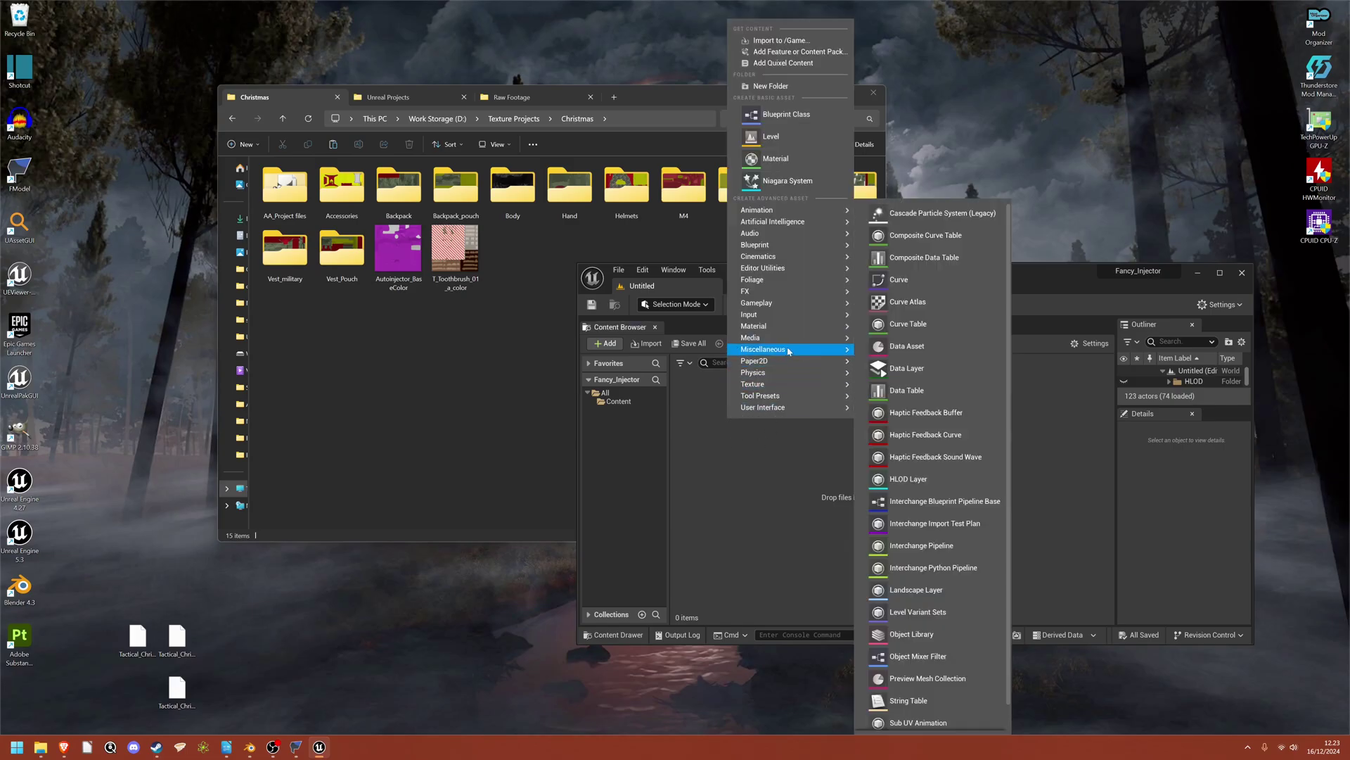
pyautogui.click(909, 350)
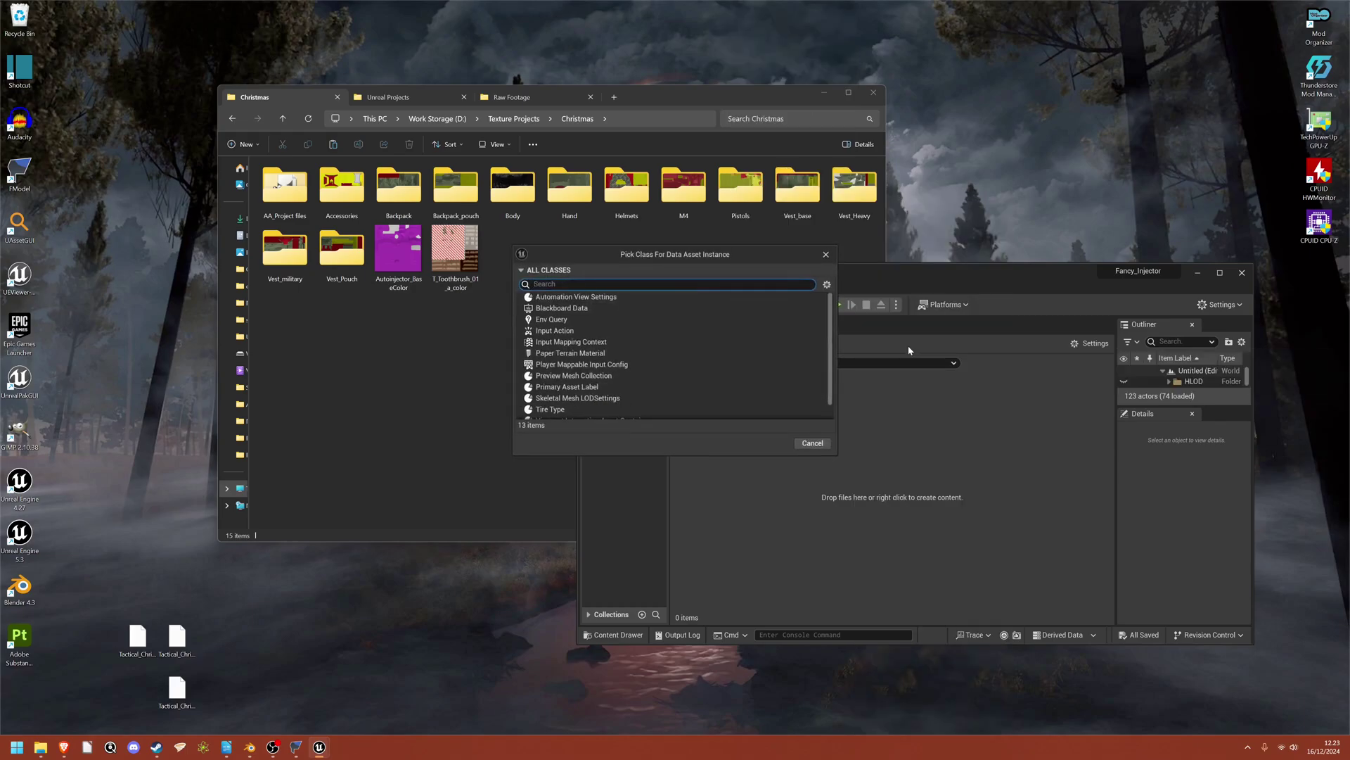
pyautogui.click(563, 387)
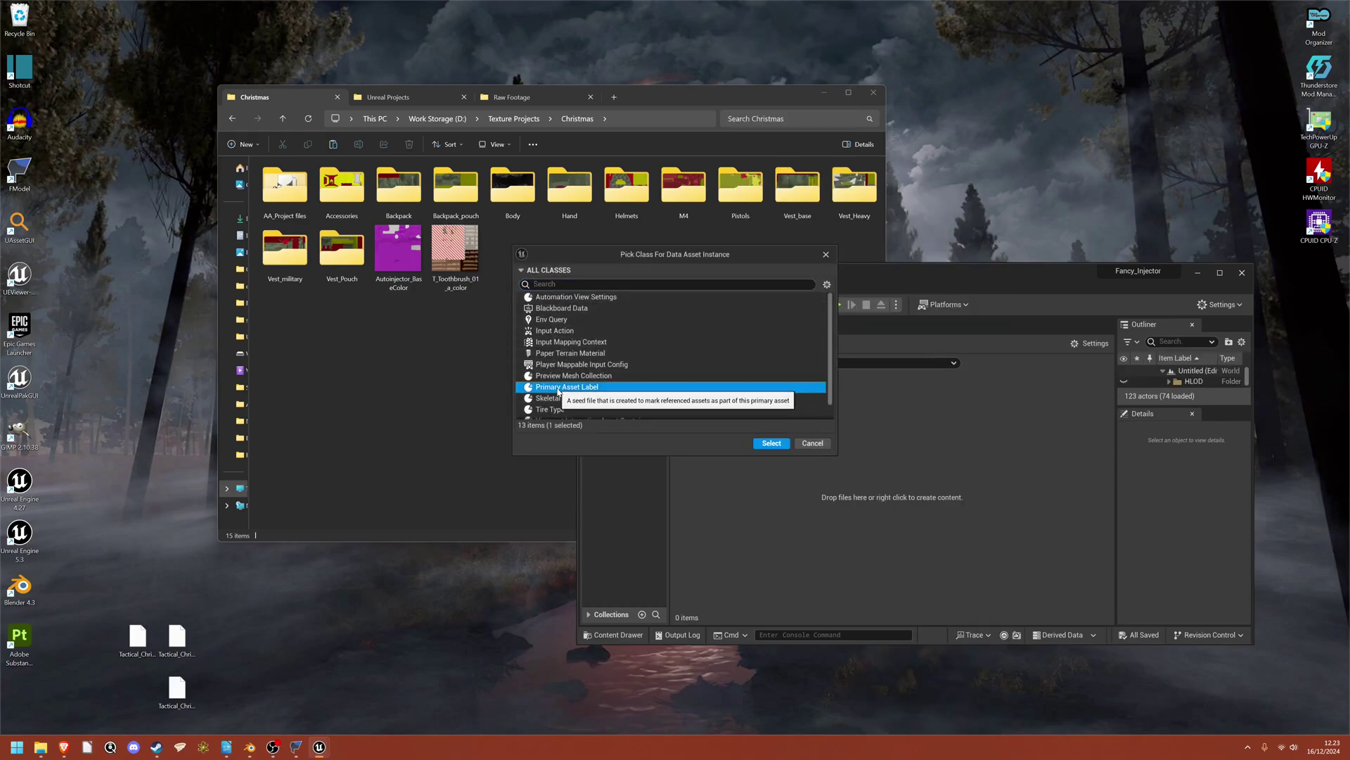
pyautogui.click(771, 443)
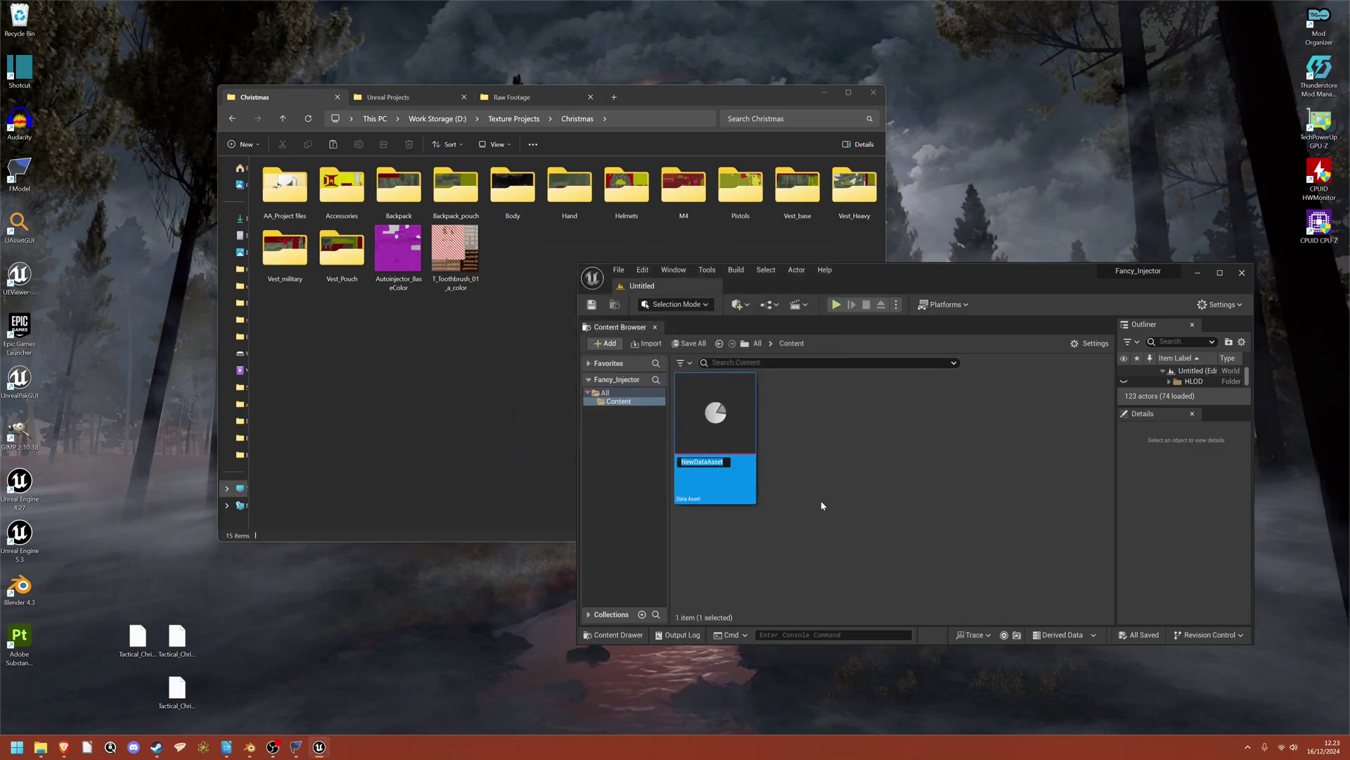
pyautogui.write('Label_Fancy_Injector')
pyautogui.press('Return')
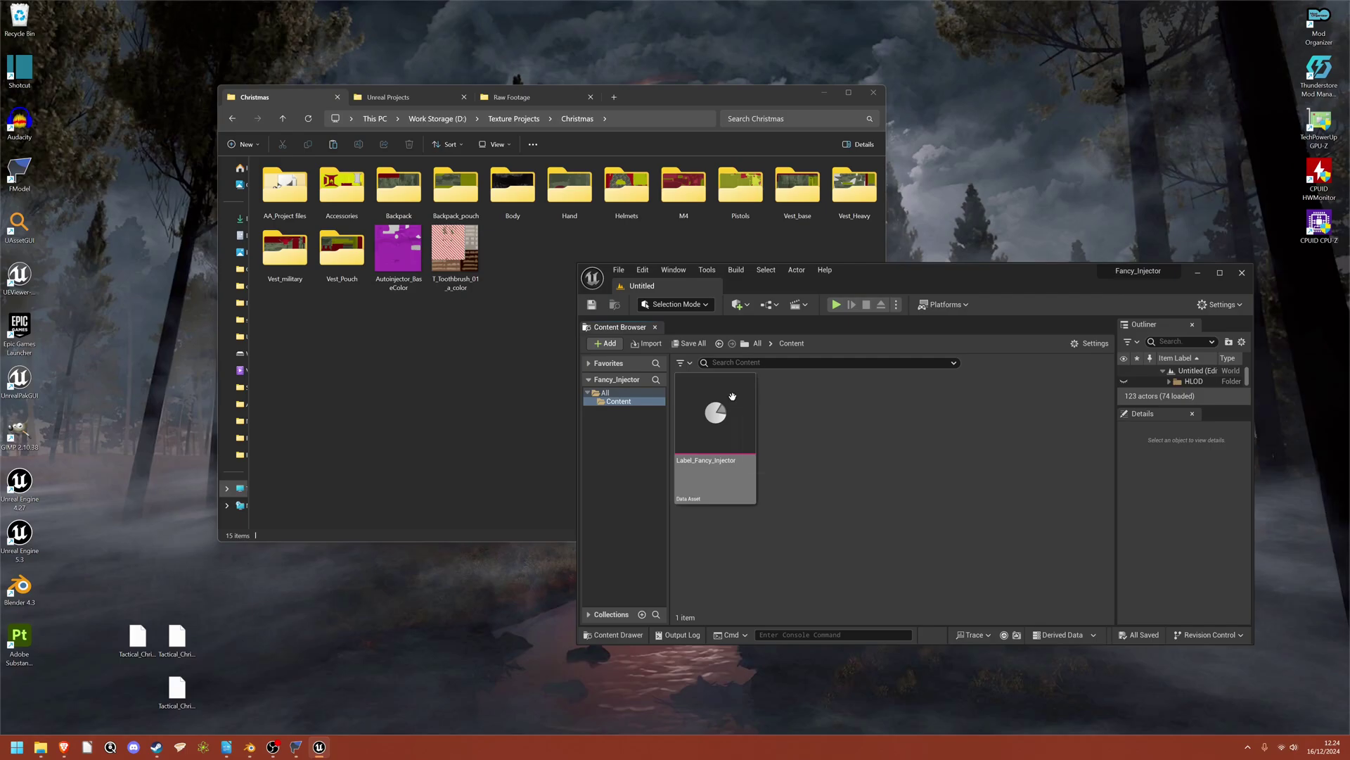
# Open Label_Fancy_Injector for editing and set its Priority to 1 and Chunk ID to 4666
pyautogui.doubleClick(725, 430)
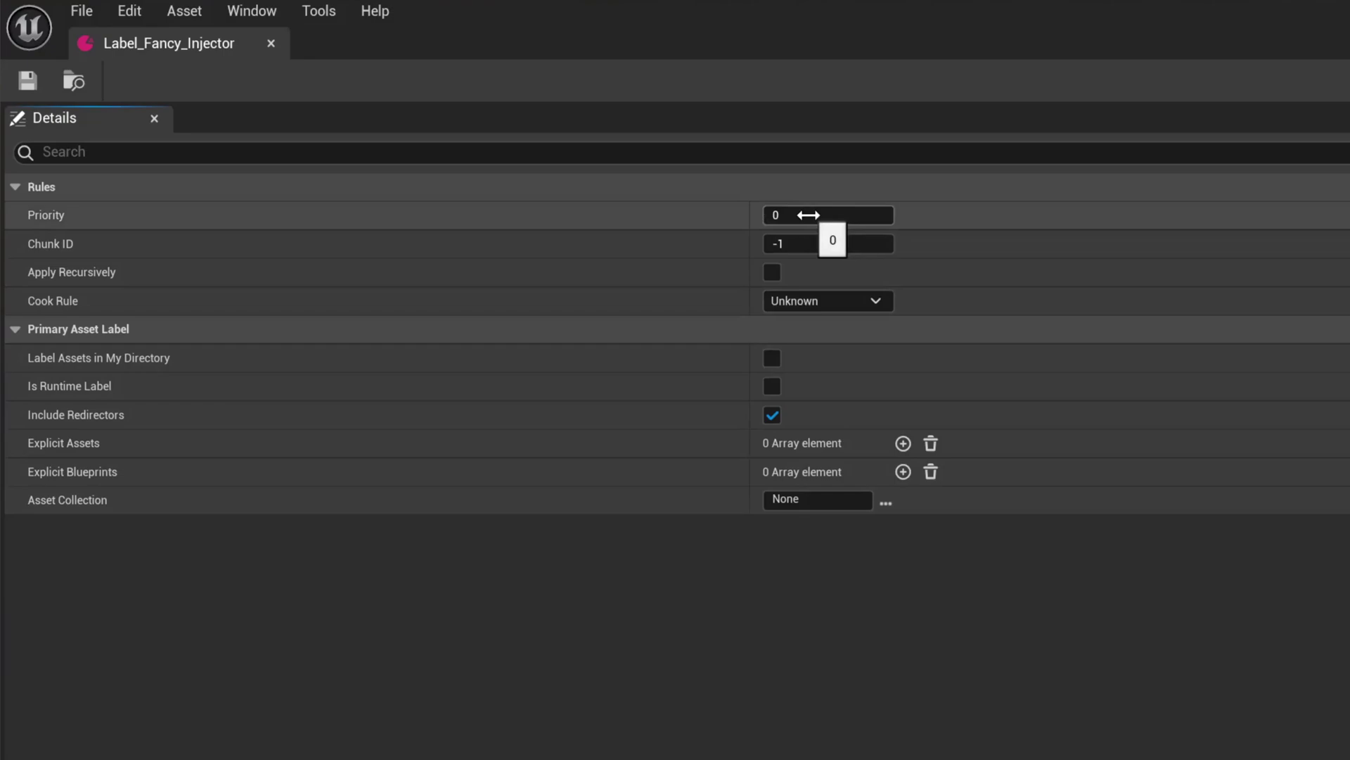
pyautogui.click(438, 133)
pyautogui.write('1')
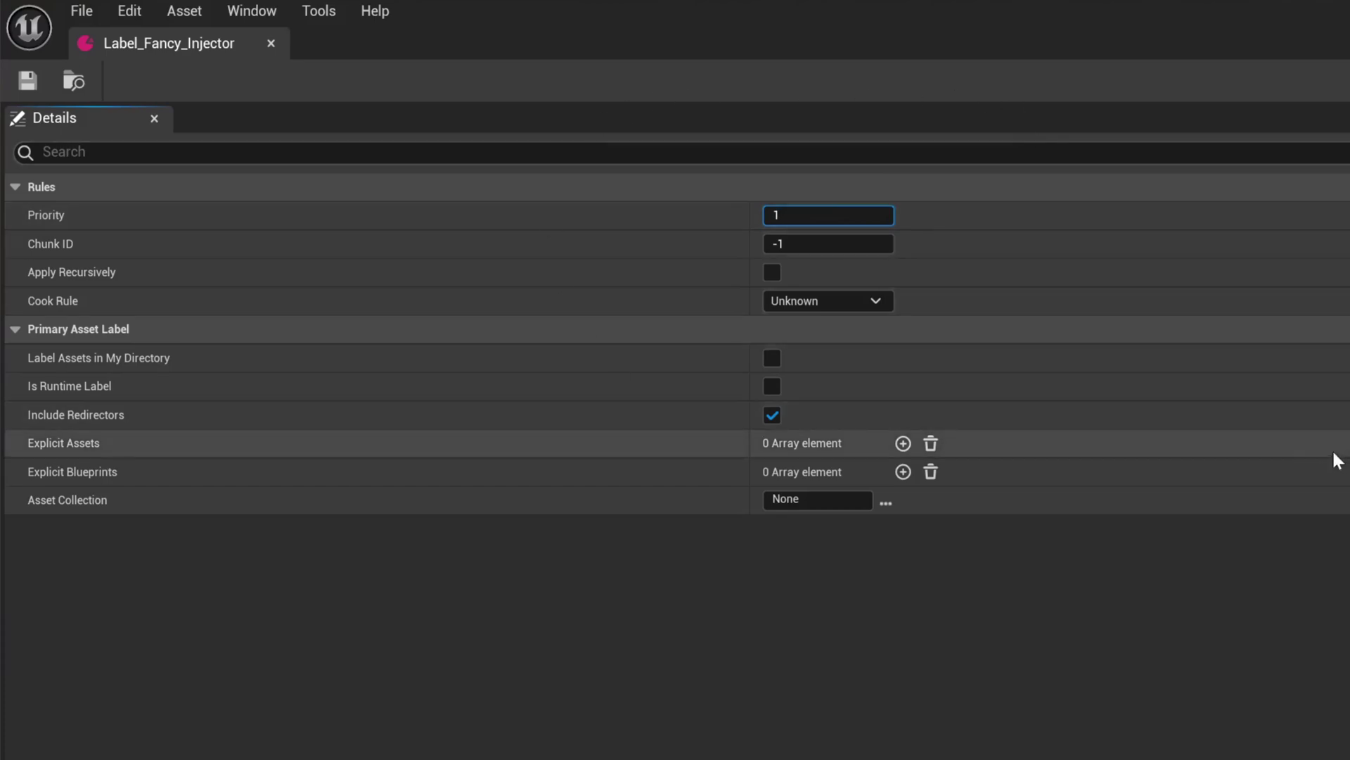
pyautogui.click(814, 244)
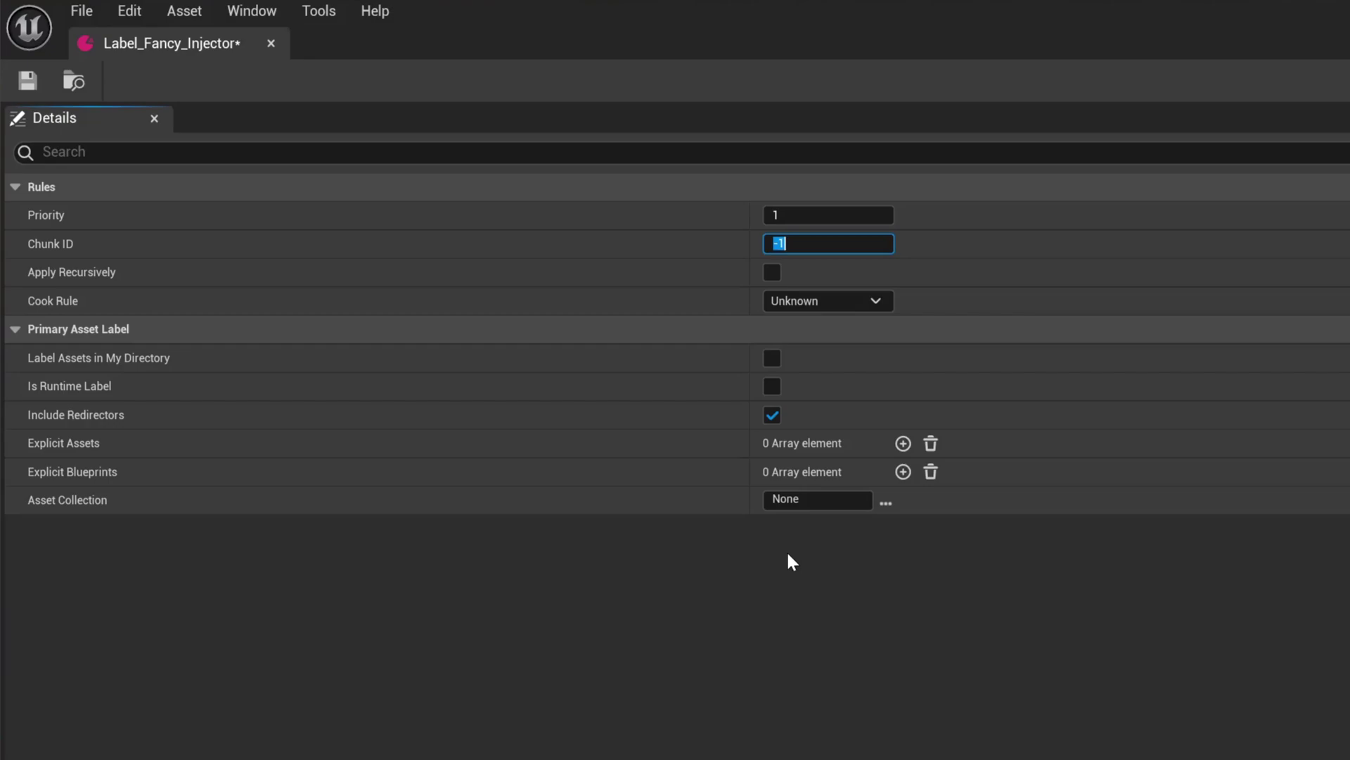
pyautogui.press('BackSpace')
pyautogui.write('4666')
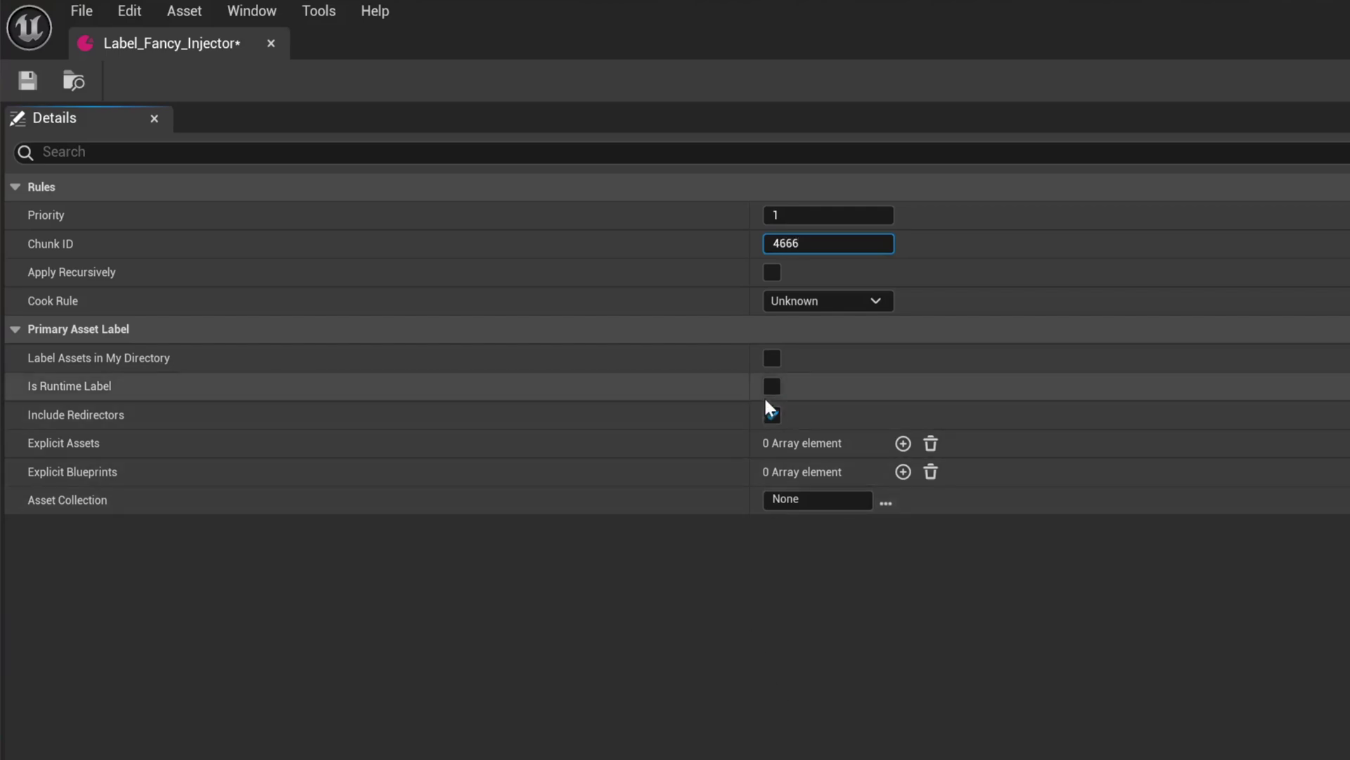
# Enable Apply Recursively and Label Assets in My Directory for the label, with Cook Rule set to Always Cook
pyautogui.click(773, 272)
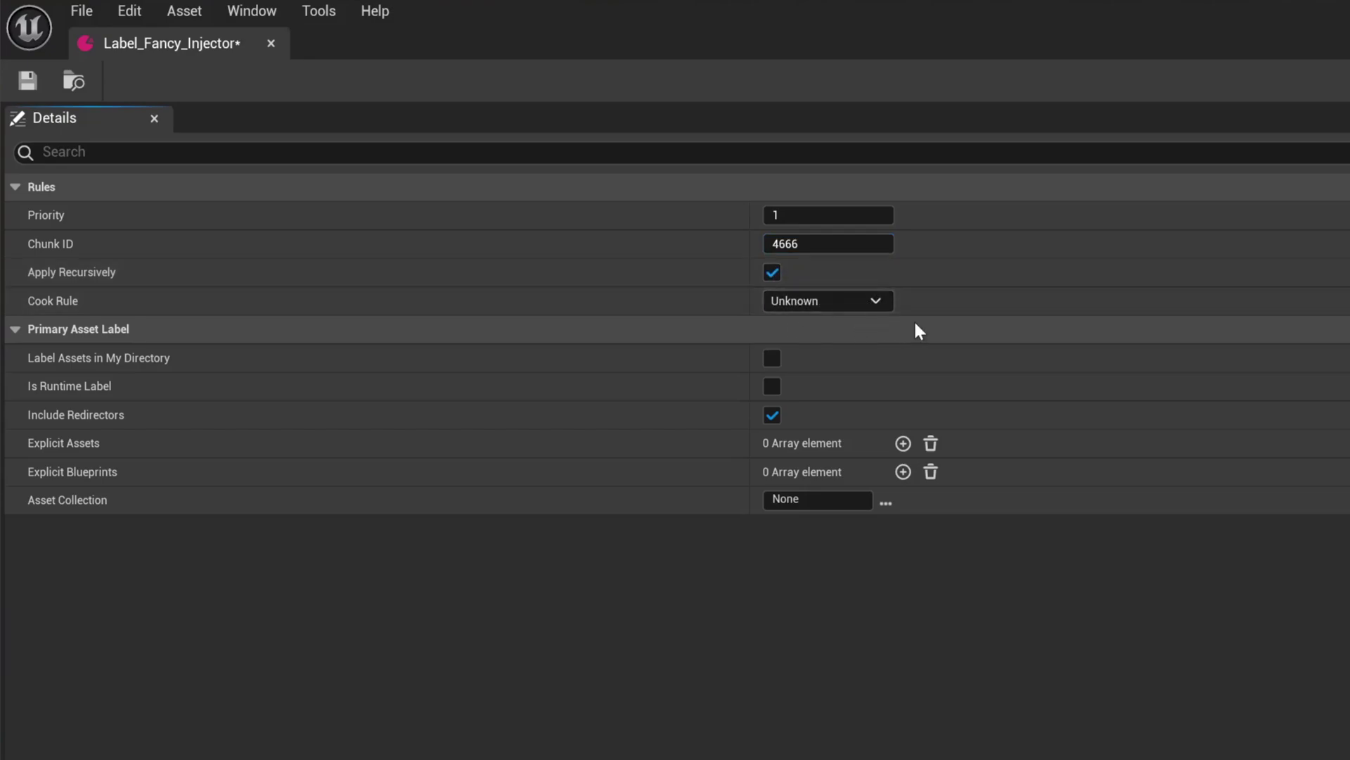
pyautogui.click(883, 304)
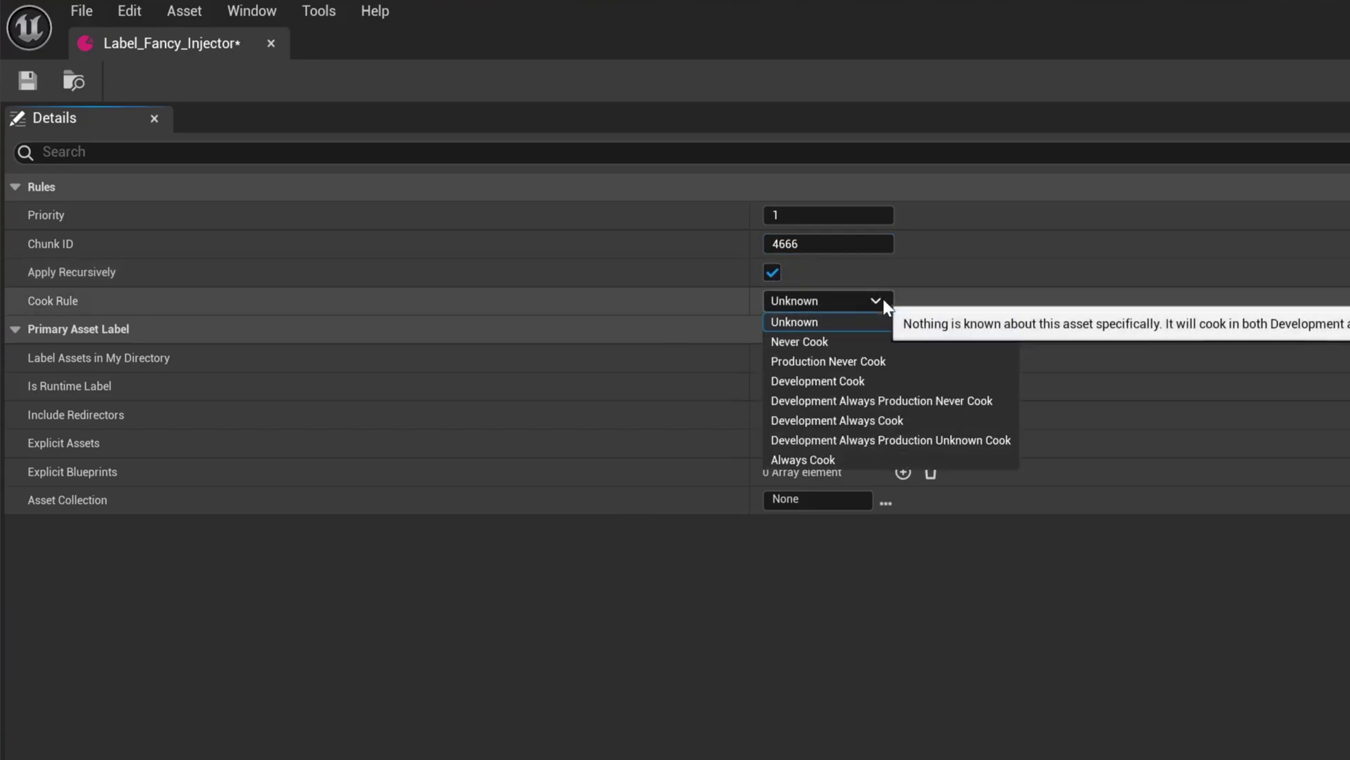
pyautogui.click(823, 460)
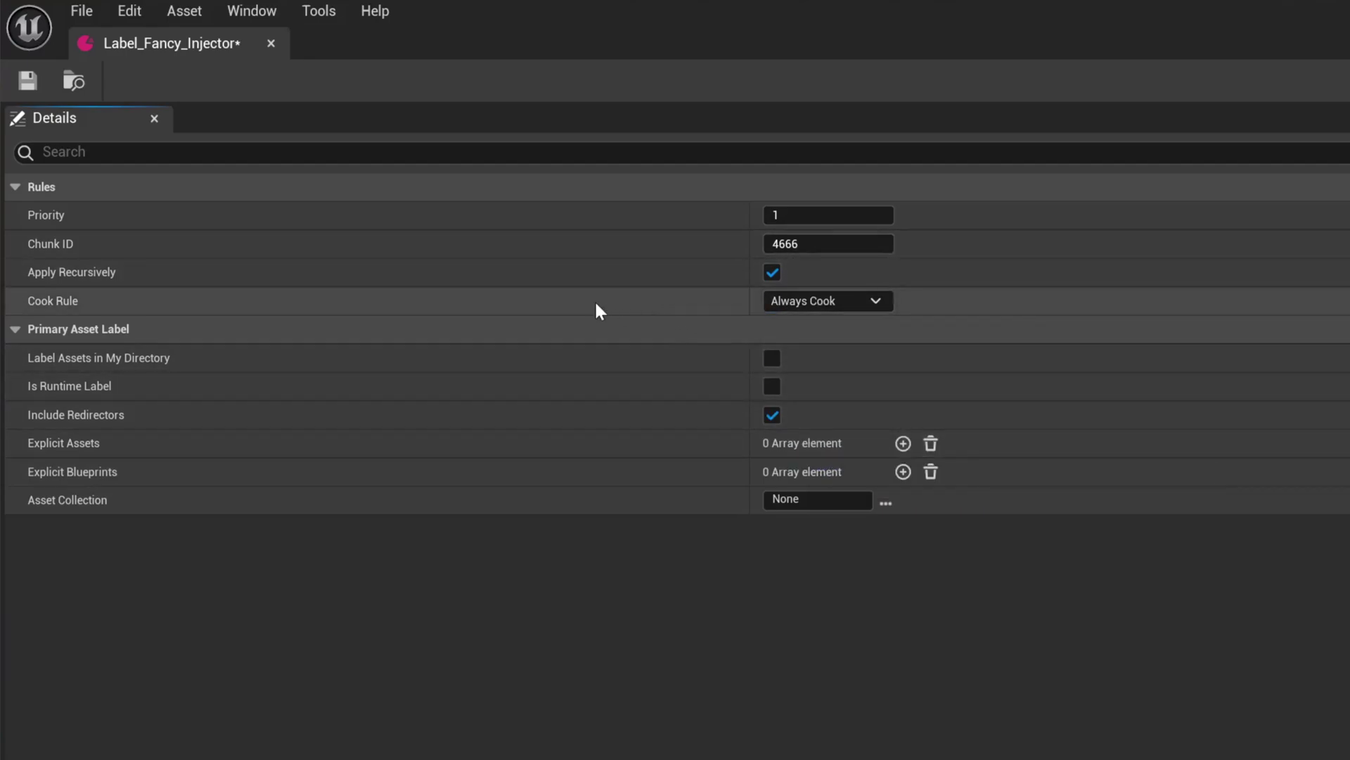
pyautogui.click(771, 358)
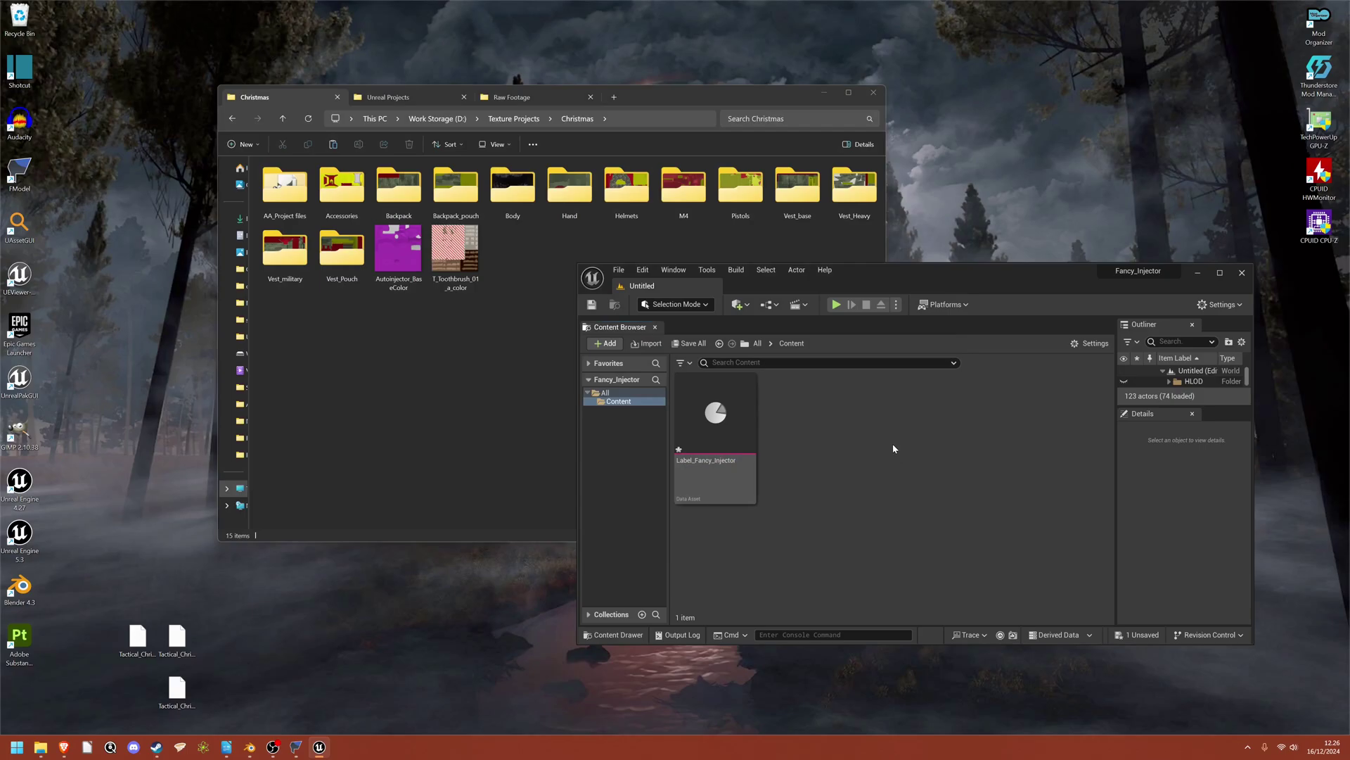
# Open the project's Packaging settings and enable Generate Chunks
pyautogui.moveTo(732, 484)
pyautogui.click(946, 304)
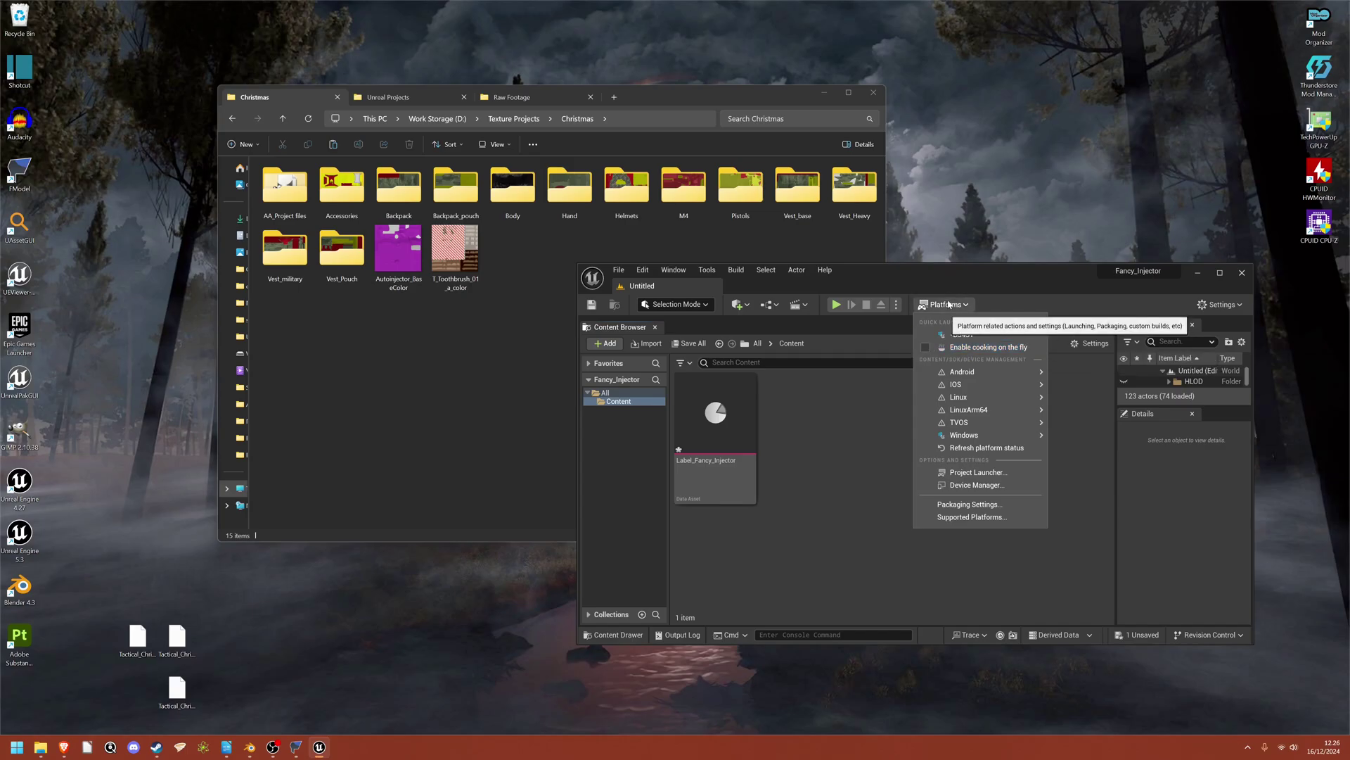
pyautogui.click(948, 304)
pyautogui.click(946, 304)
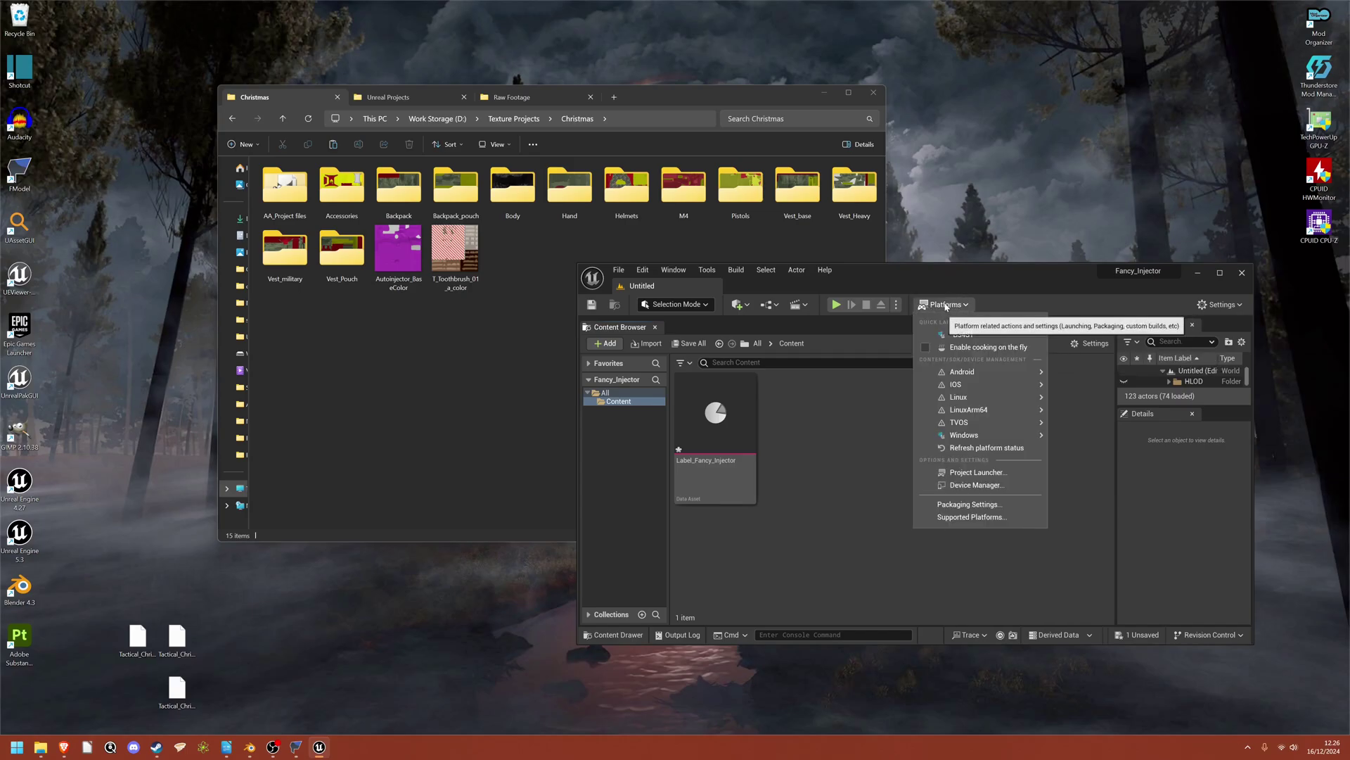
pyautogui.click(968, 505)
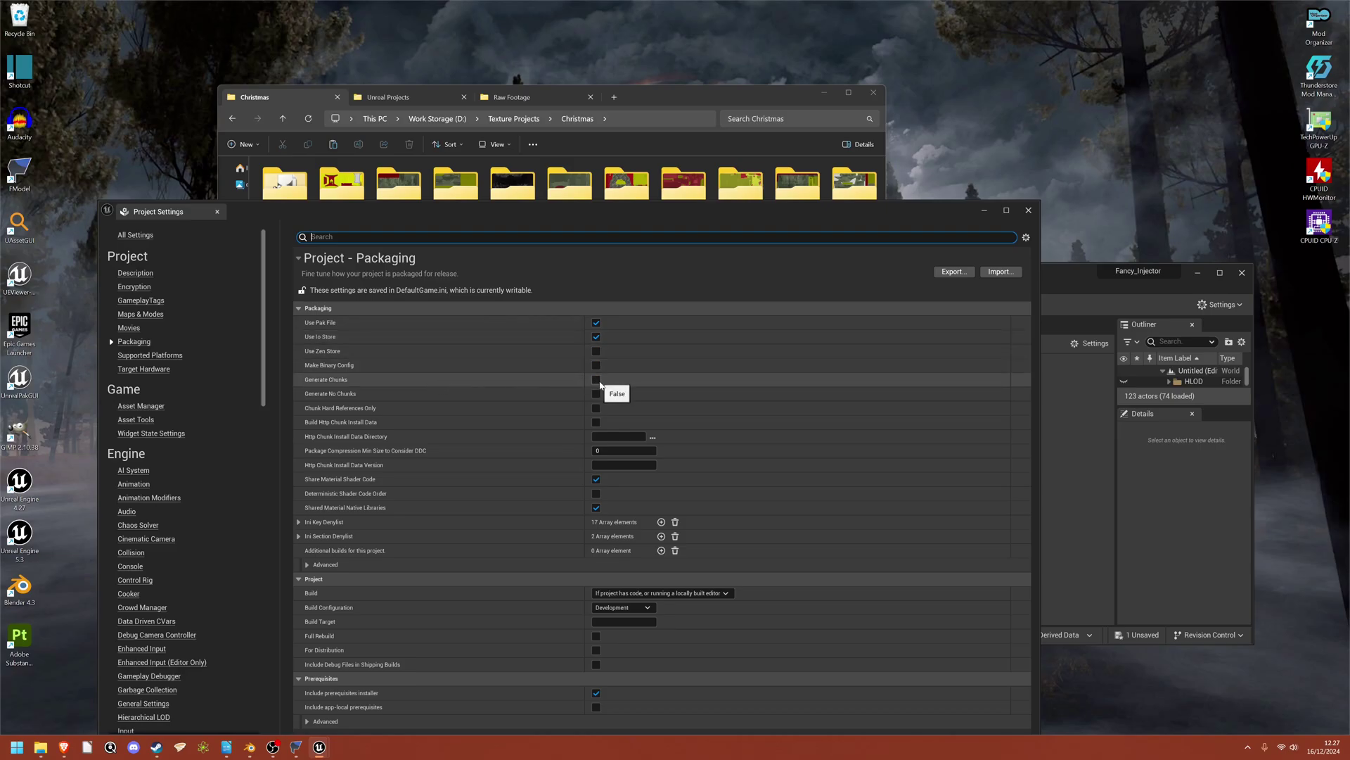
pyautogui.click(596, 380)
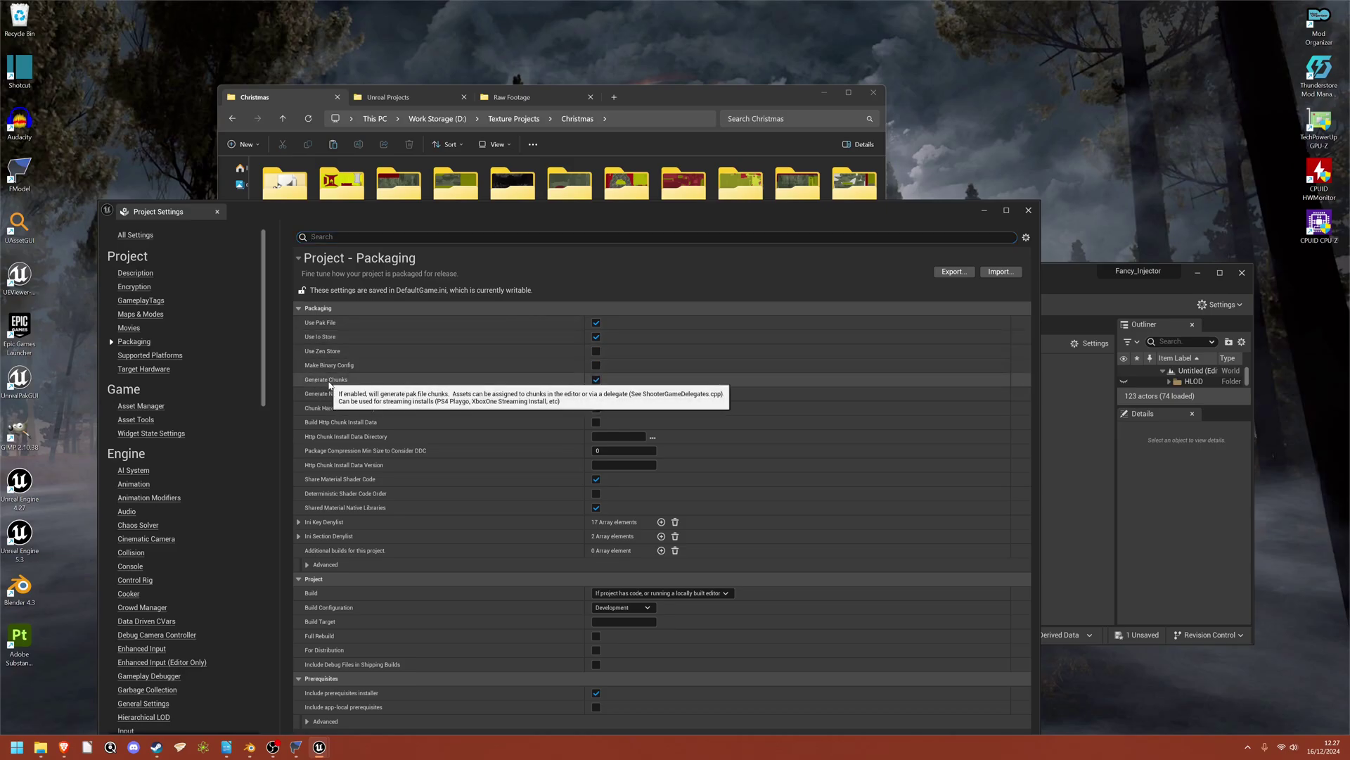
# Close the project settings and set the Windows platform's binary configuration to Shipping
pyautogui.click(1029, 211)
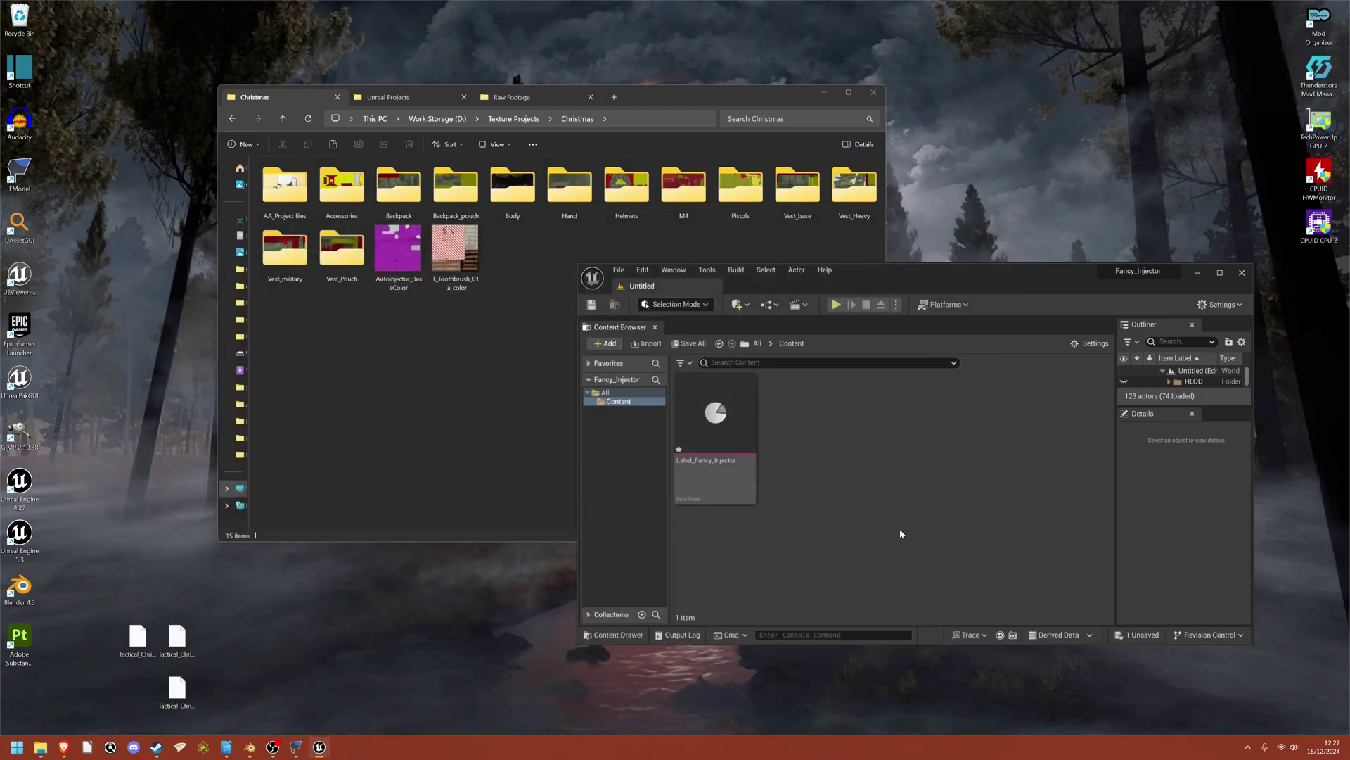
pyautogui.click(951, 305)
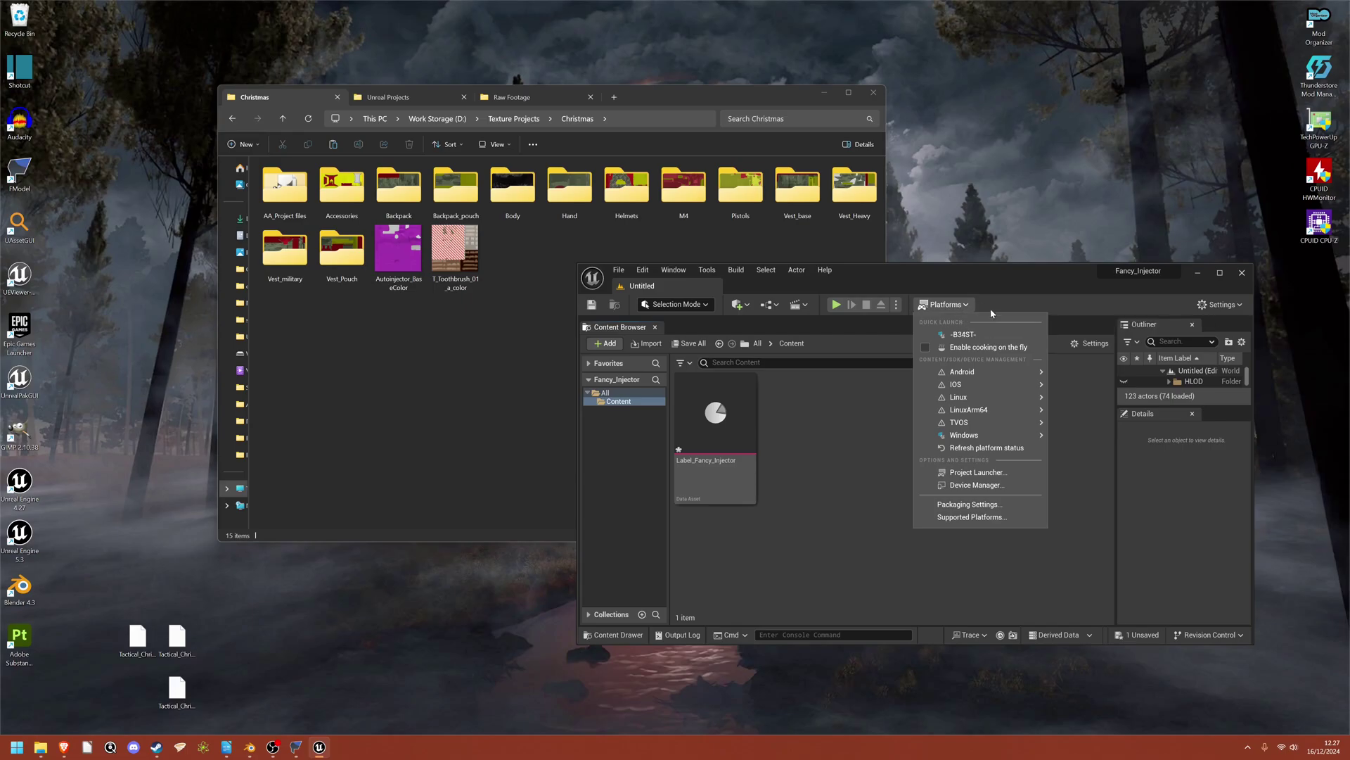
pyautogui.moveTo(977, 436)
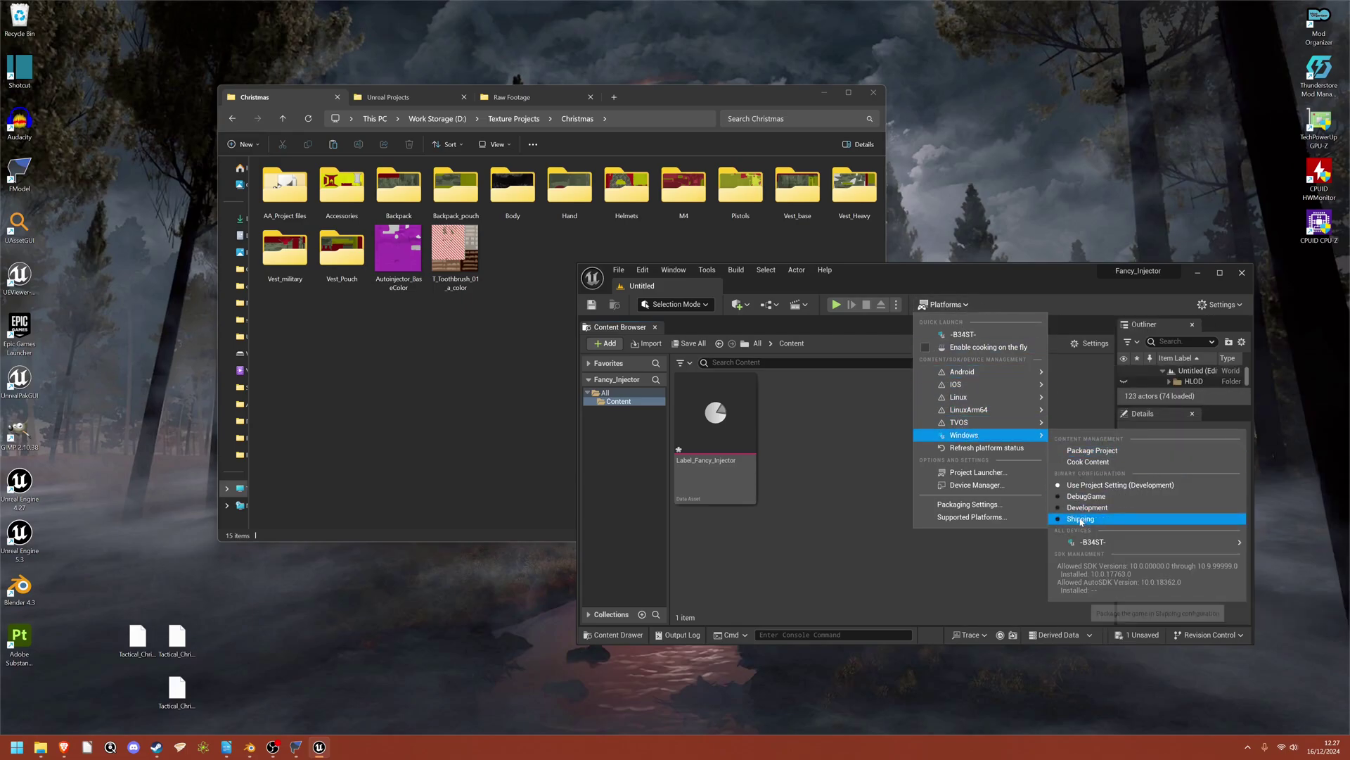
pyautogui.click(1078, 519)
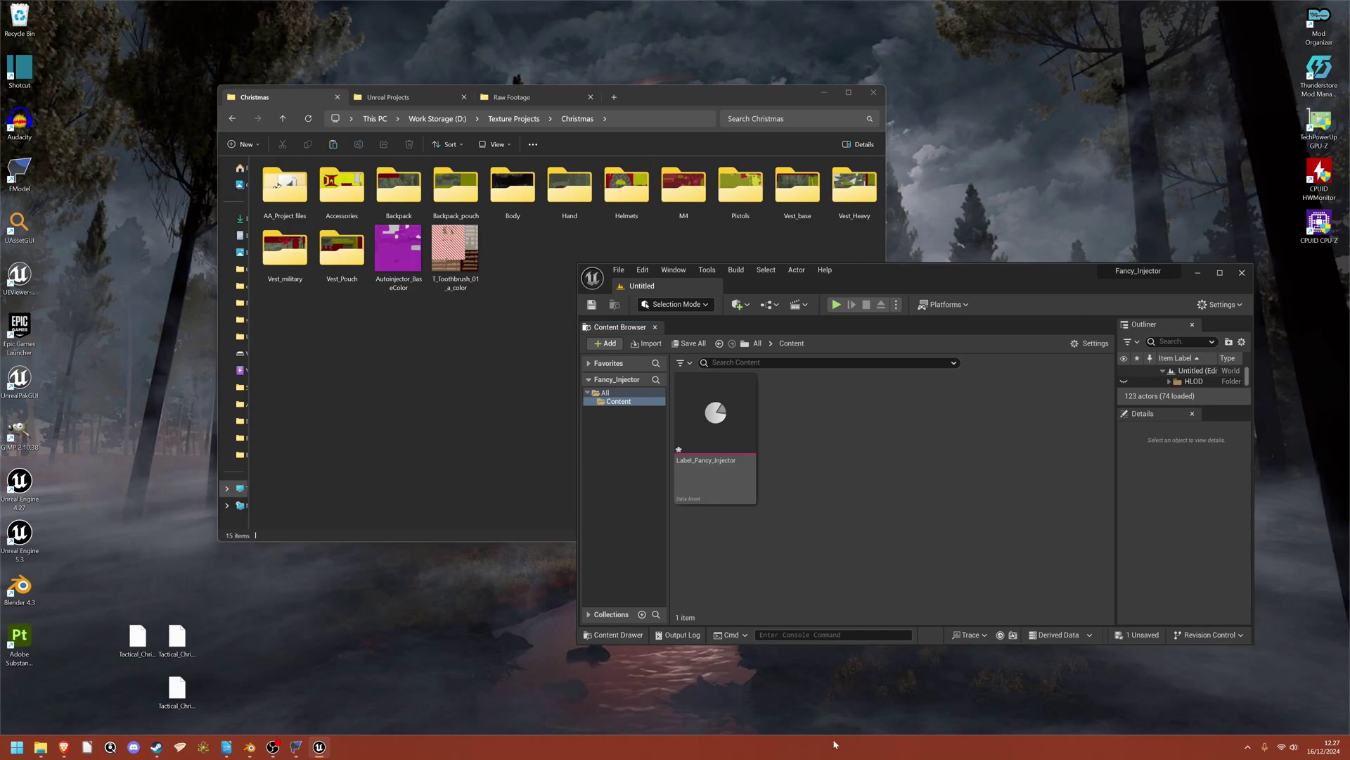
pyautogui.click(944, 304)
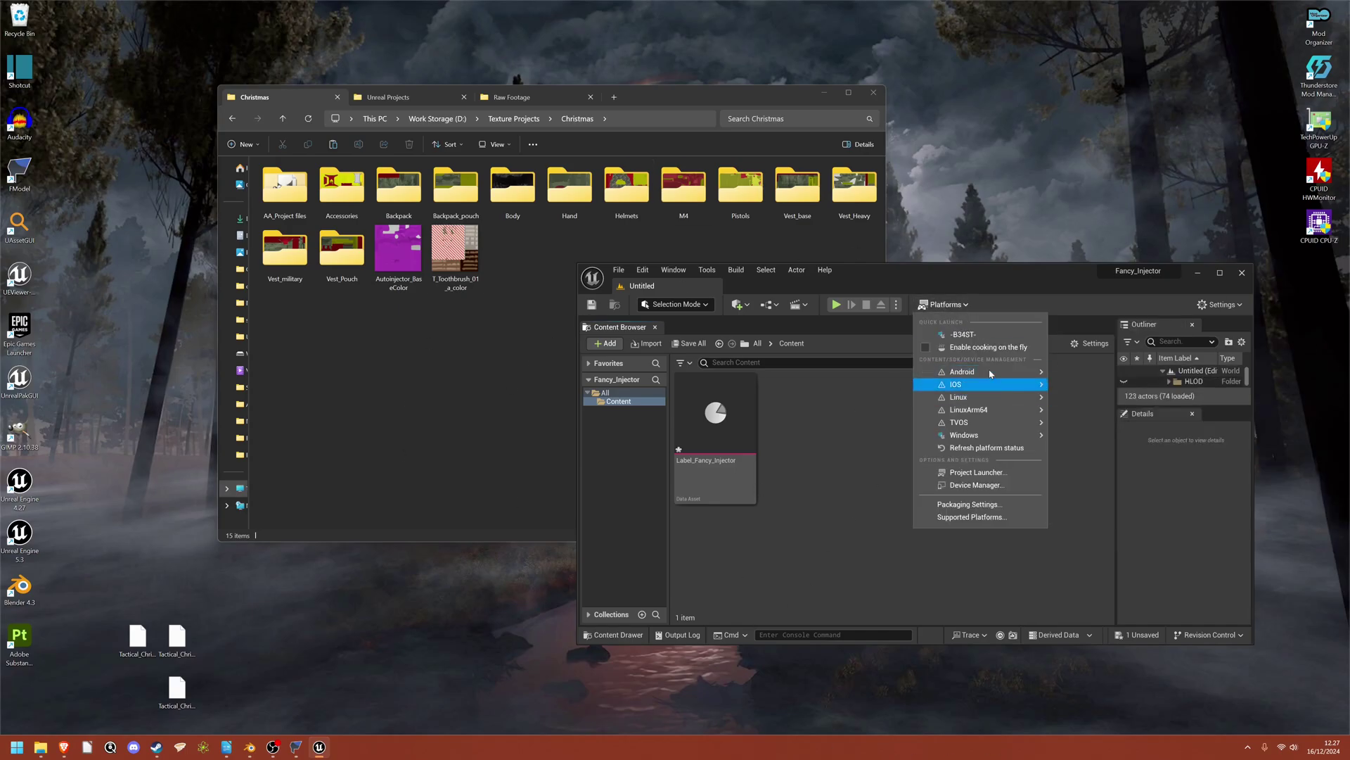
pyautogui.moveTo(1019, 441)
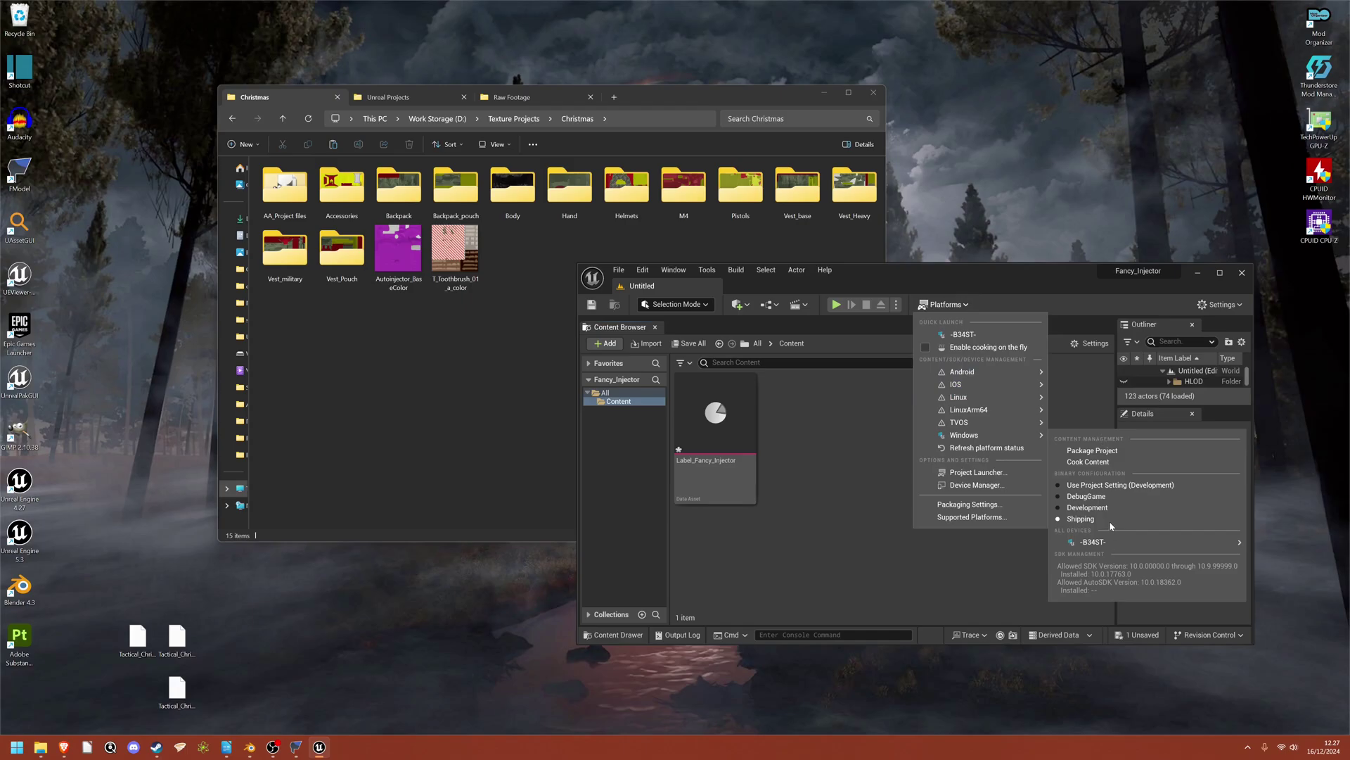
pyautogui.click(881, 571)
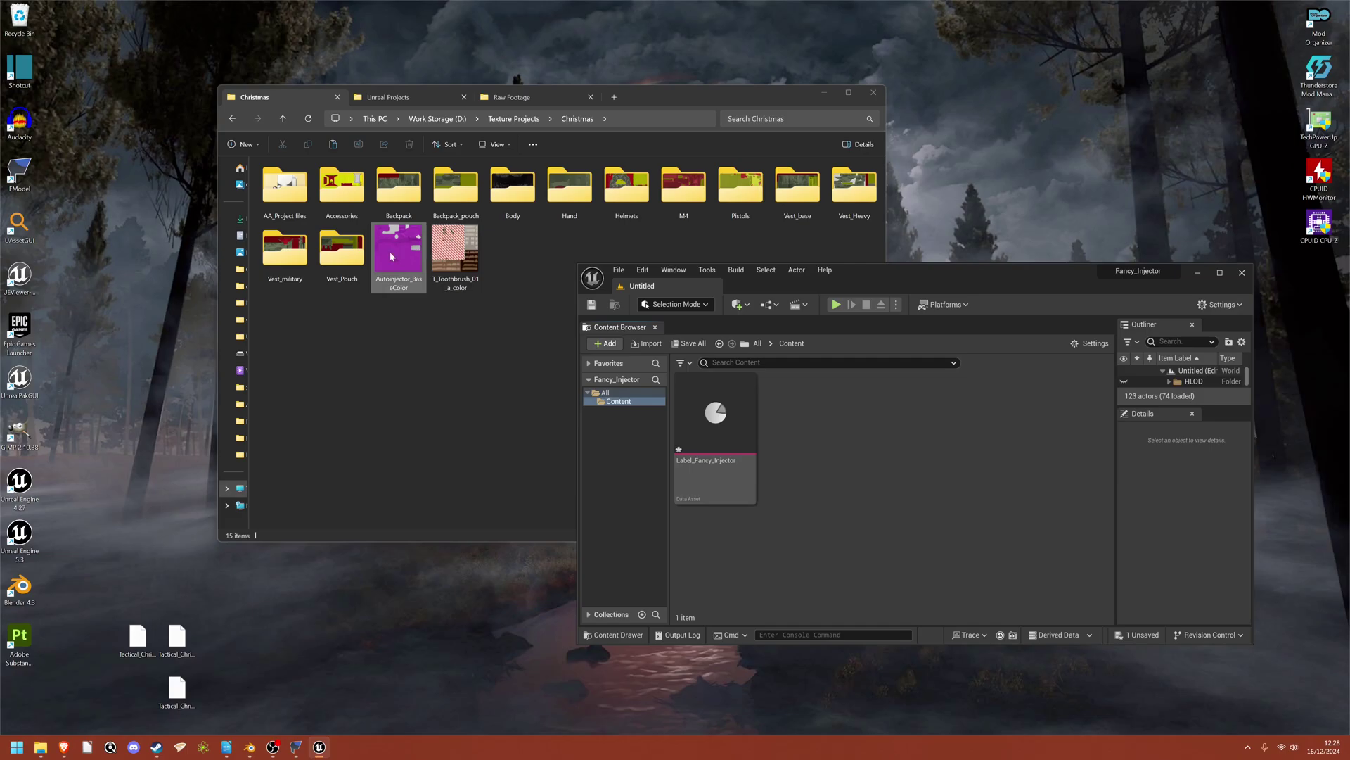
# Place FModel's package path view alongside the editor for reference and create a folder named ITR2 in Content
pyautogui.click(296, 747)
pyautogui.moveTo(600, 60); pyautogui.dragTo(721, 501)
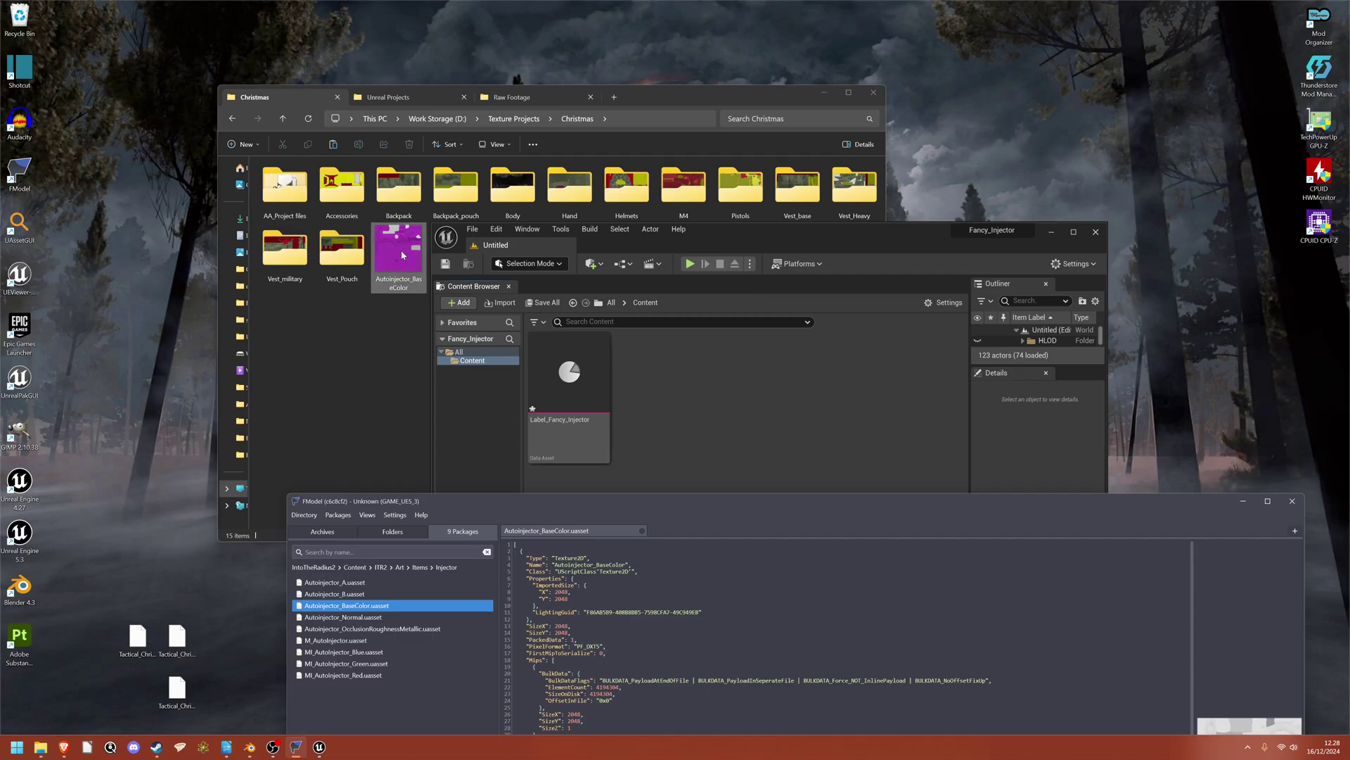
pyautogui.rightClick(678, 348)
pyautogui.click(711, 394)
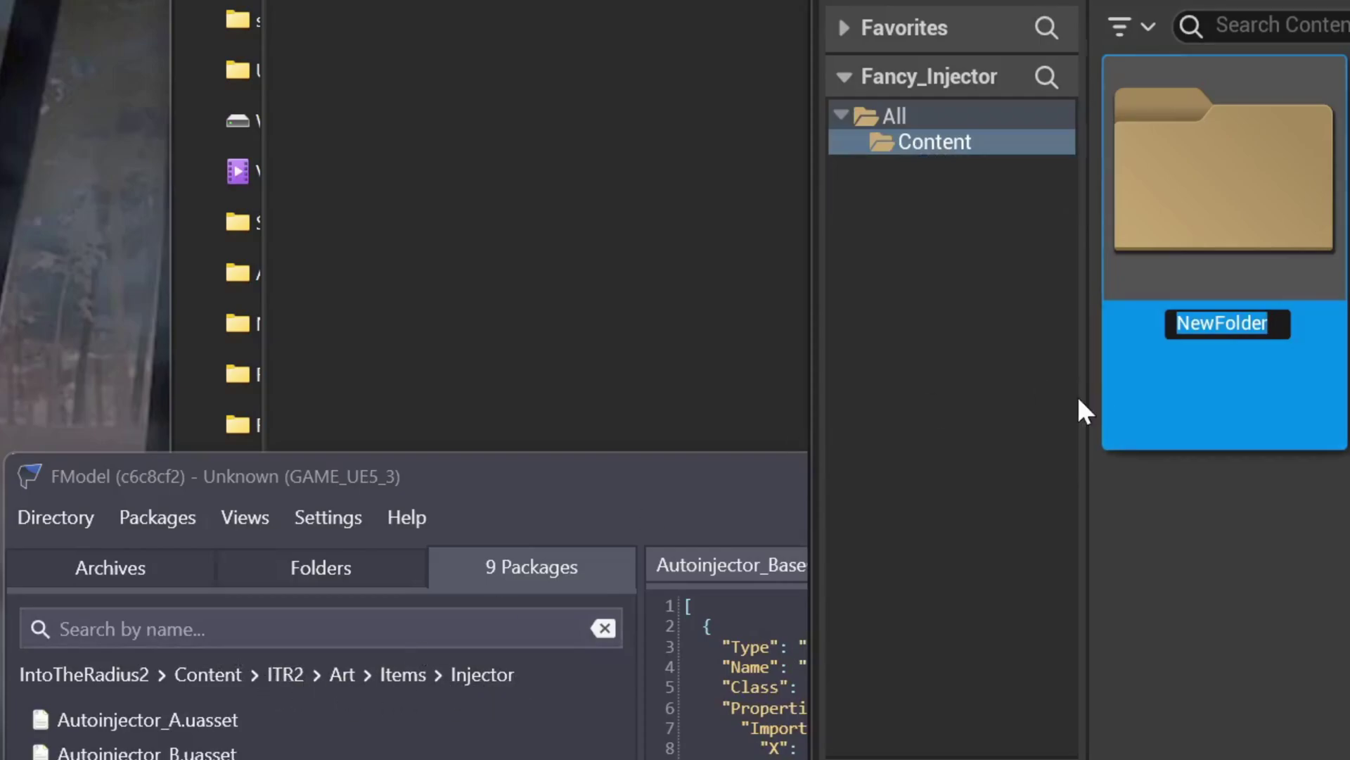
pyautogui.press('BackSpace')
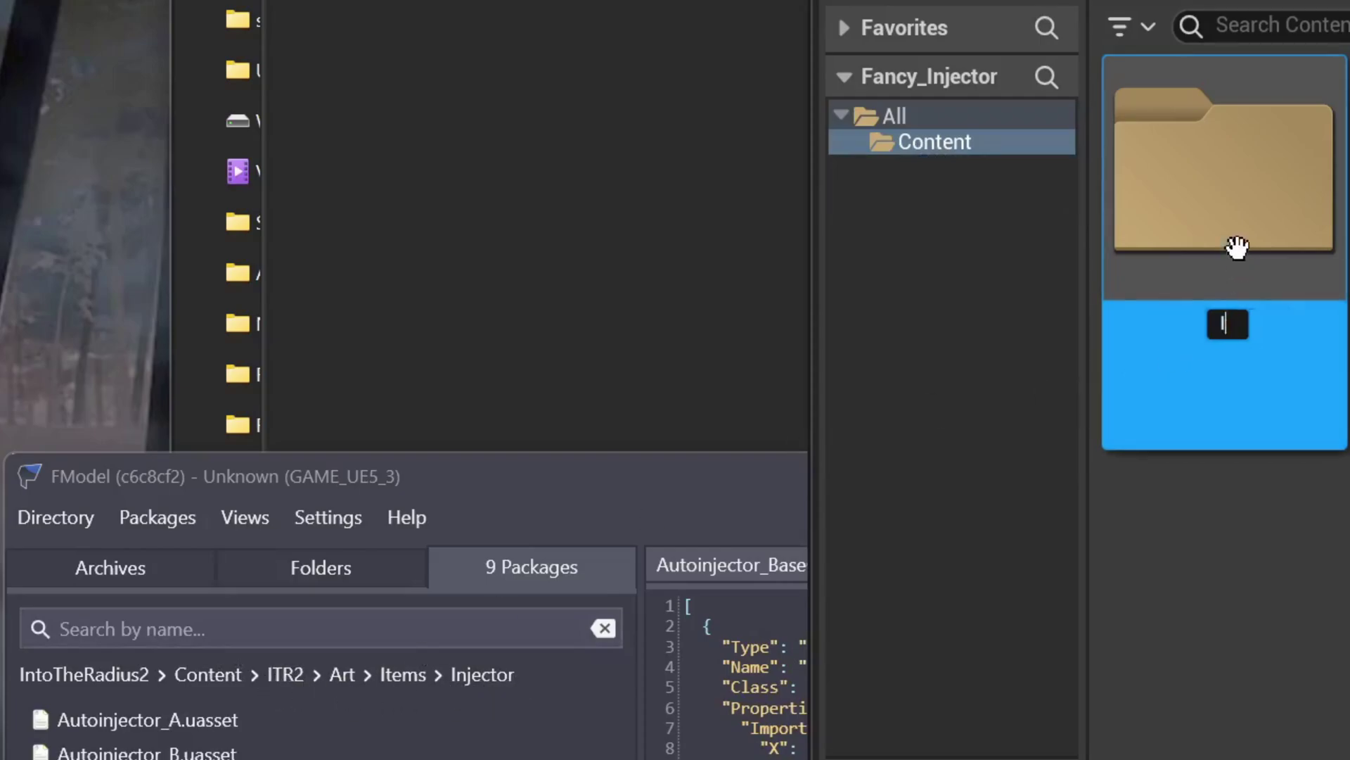
pyautogui.write('ITR2')
pyautogui.press('Return')
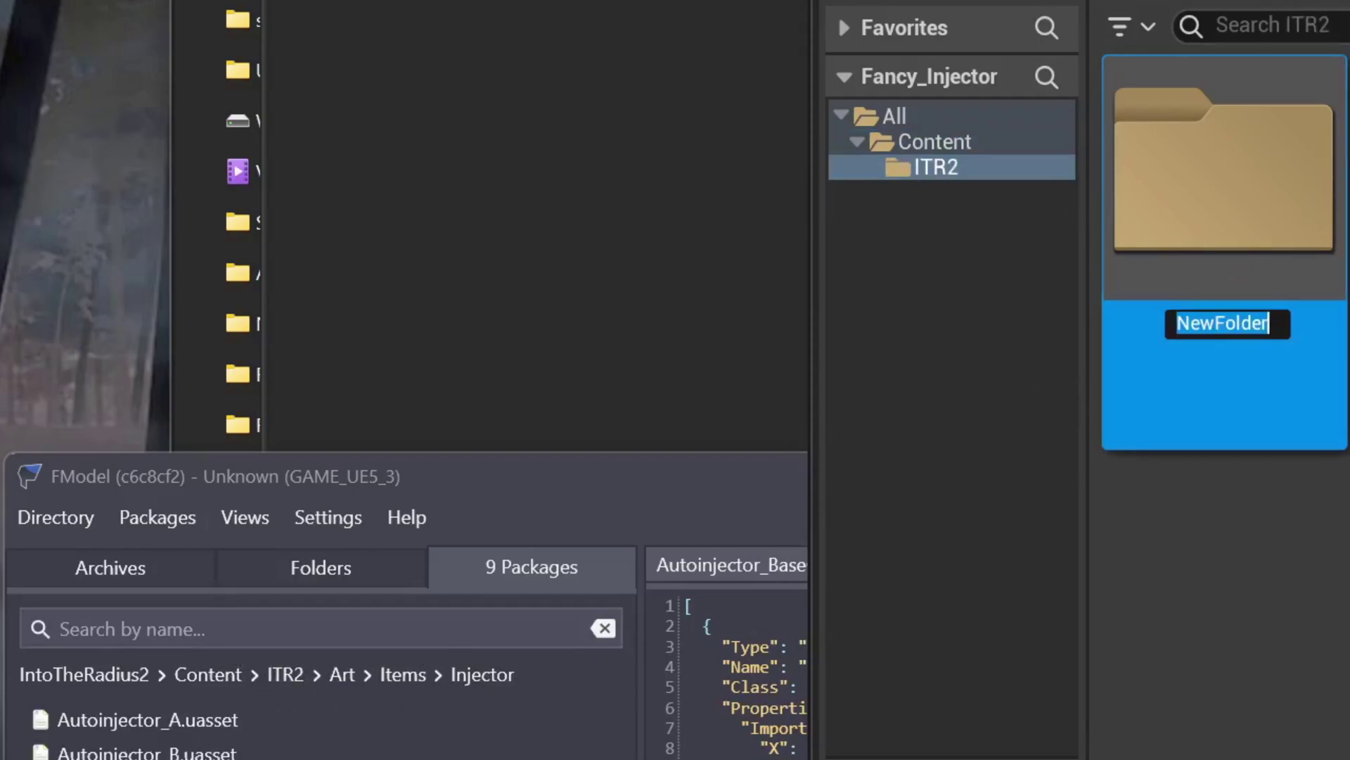
# Create the nested folders Art, Items and Injector inside ITR2, each within the previous one
pyautogui.write('A')
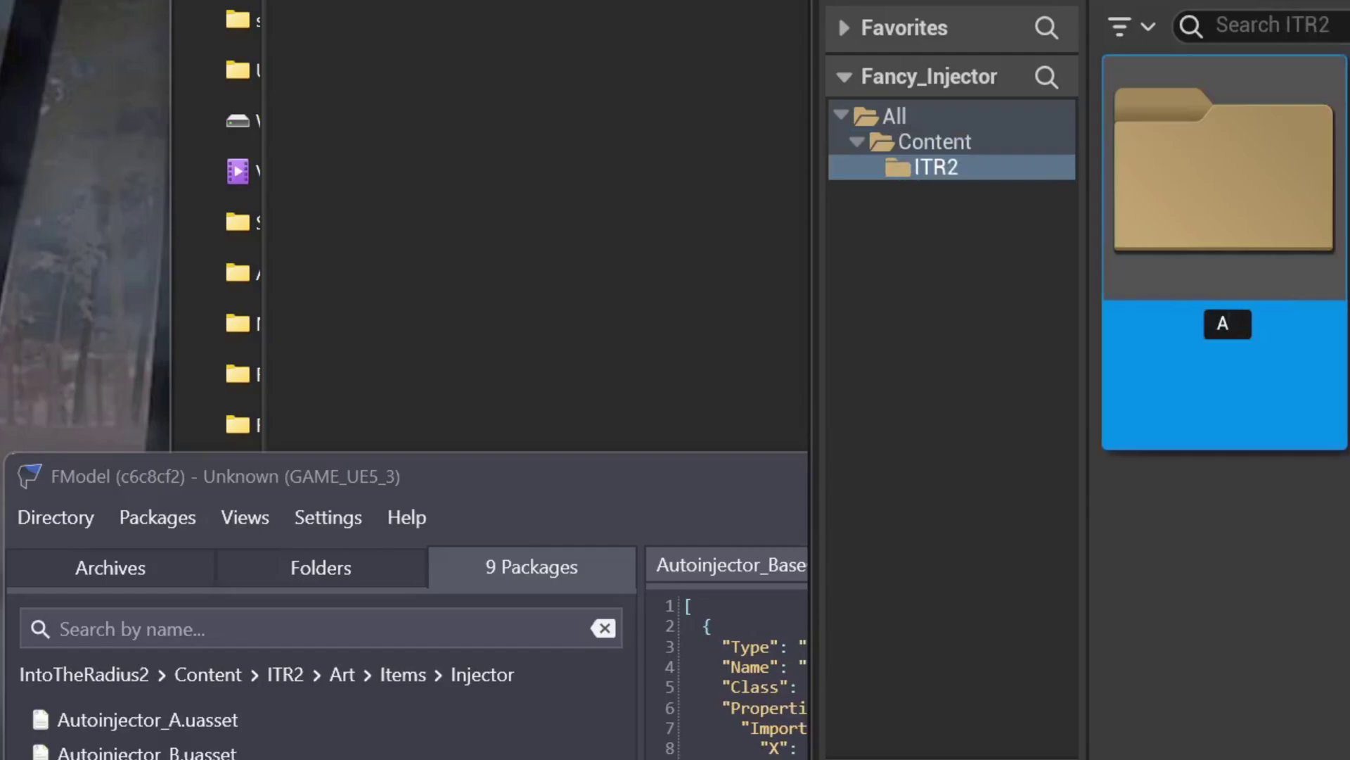
pyautogui.write('rt')
pyautogui.press('Return')
pyautogui.write('Item')
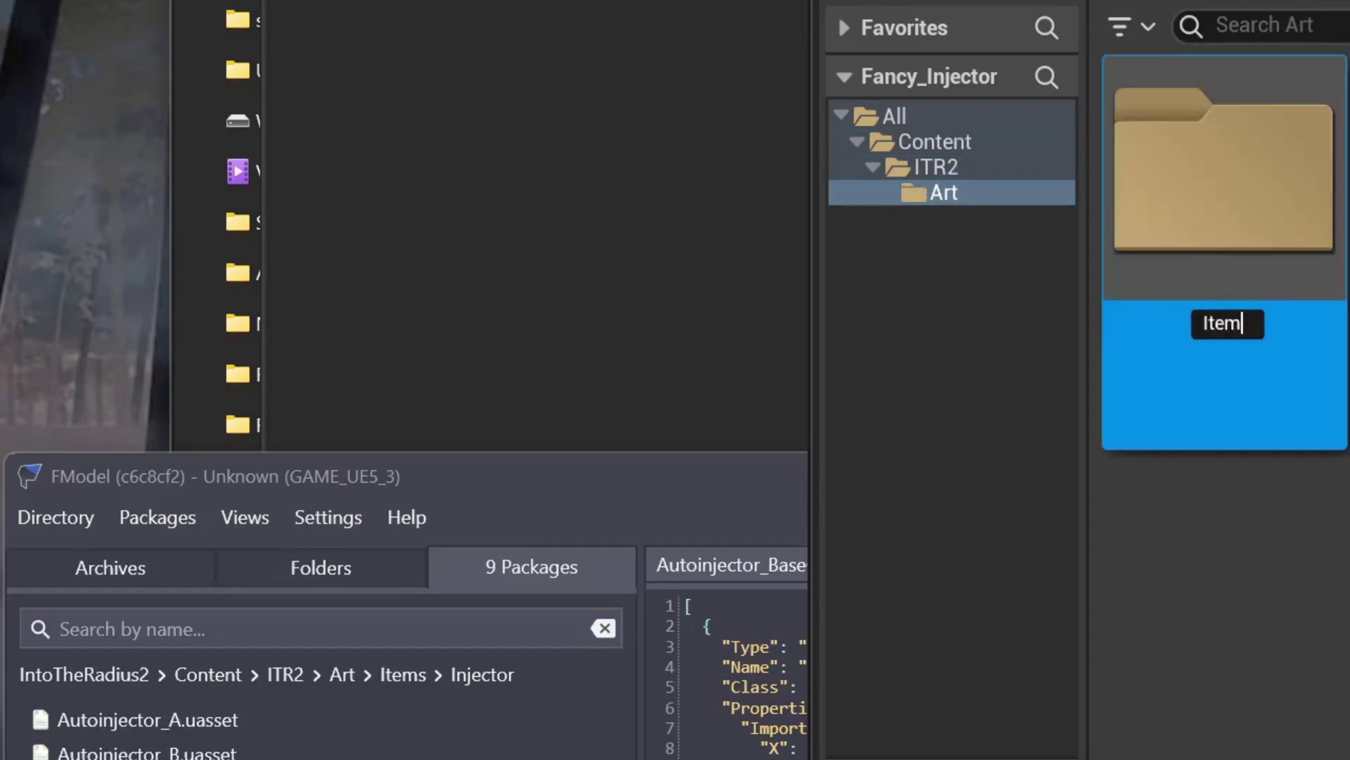
pyautogui.write('s')
pyautogui.press('Return')
pyautogui.write('Injector')
pyautogui.press('Return')
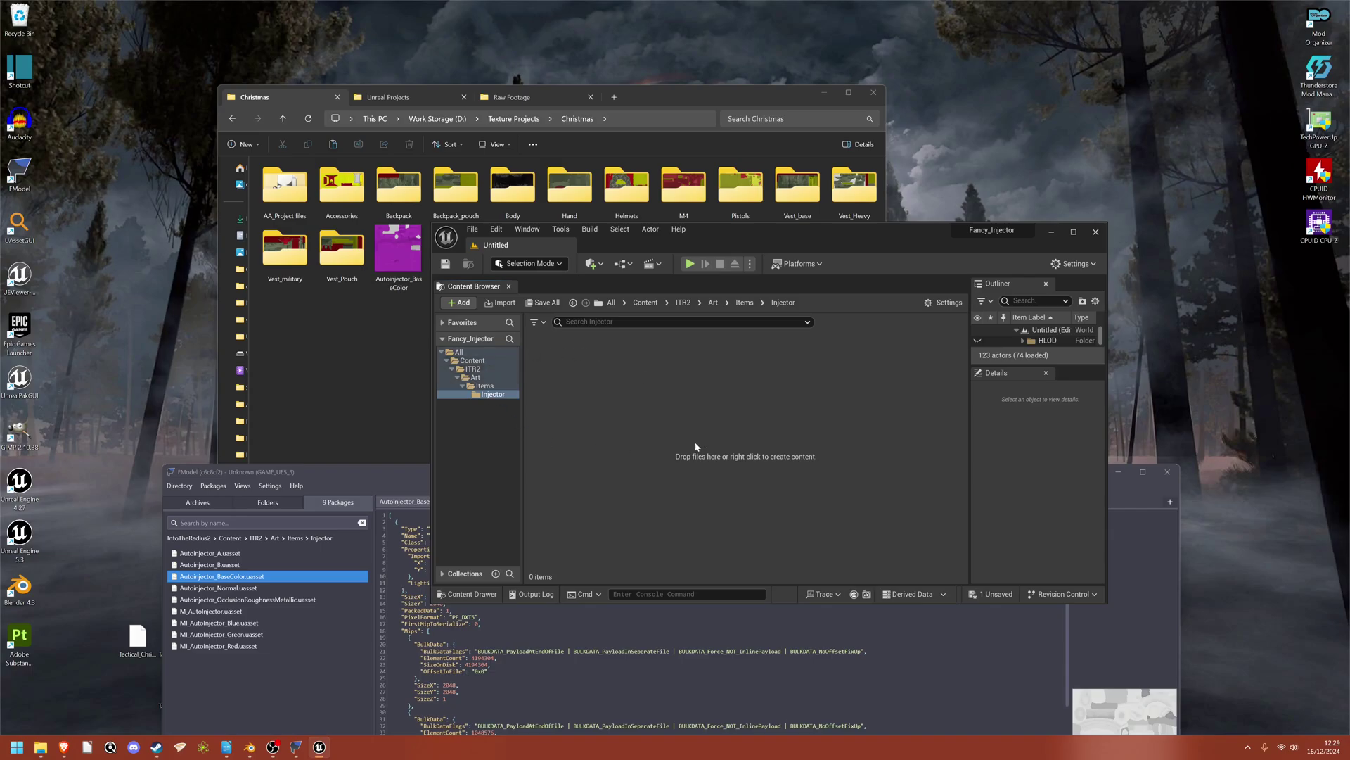
pyautogui.click(470, 360)
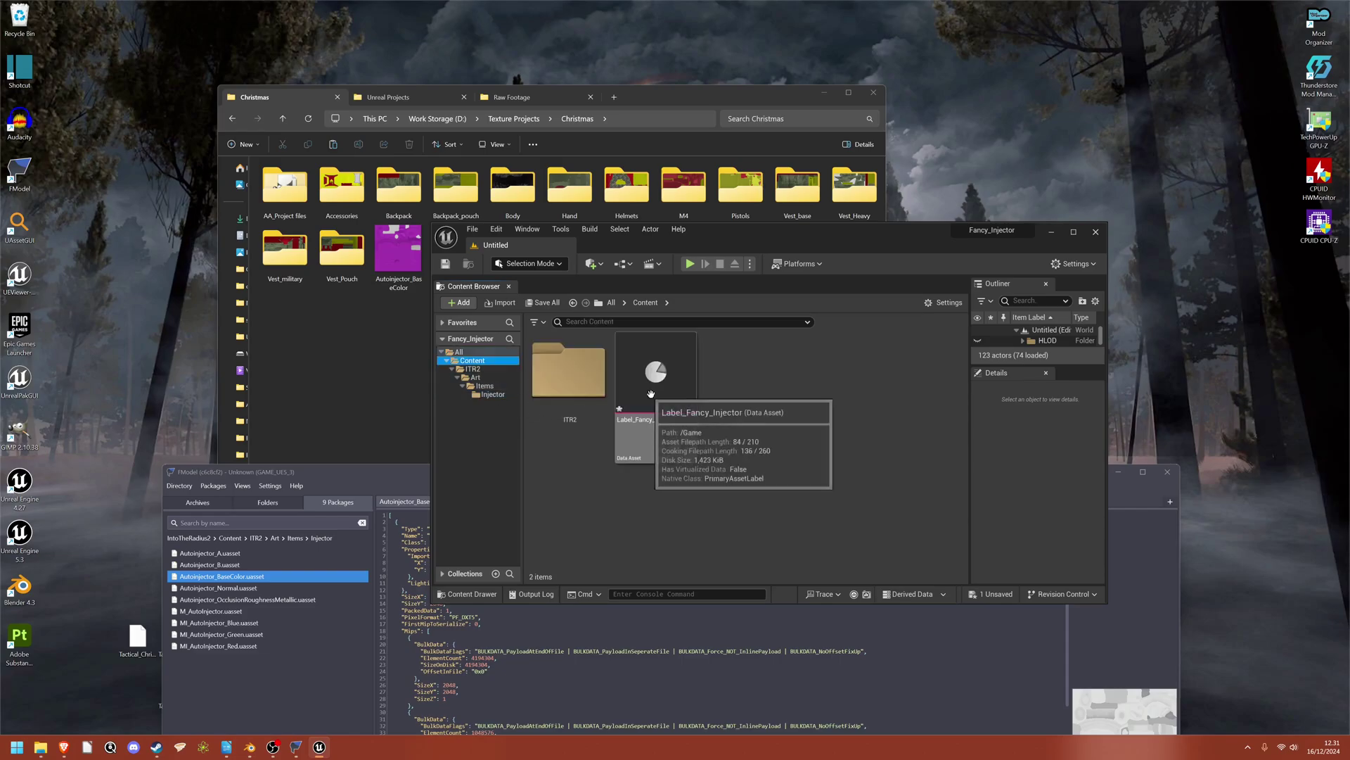
pyautogui.click(799, 263)
pyautogui.click(799, 458)
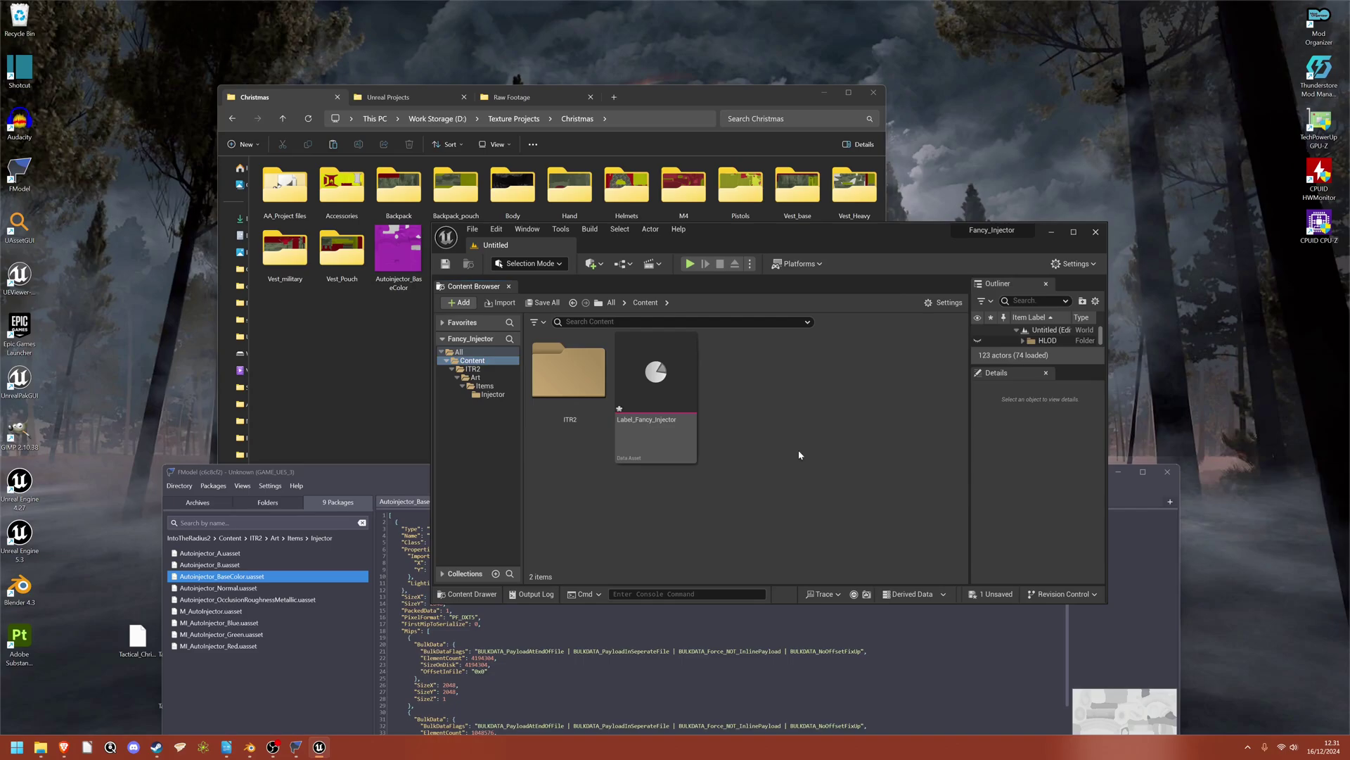
# Import the edited Autoinjector_BaseColor texture from the Christmas folder into the project's Injector folder
pyautogui.click(492, 394)
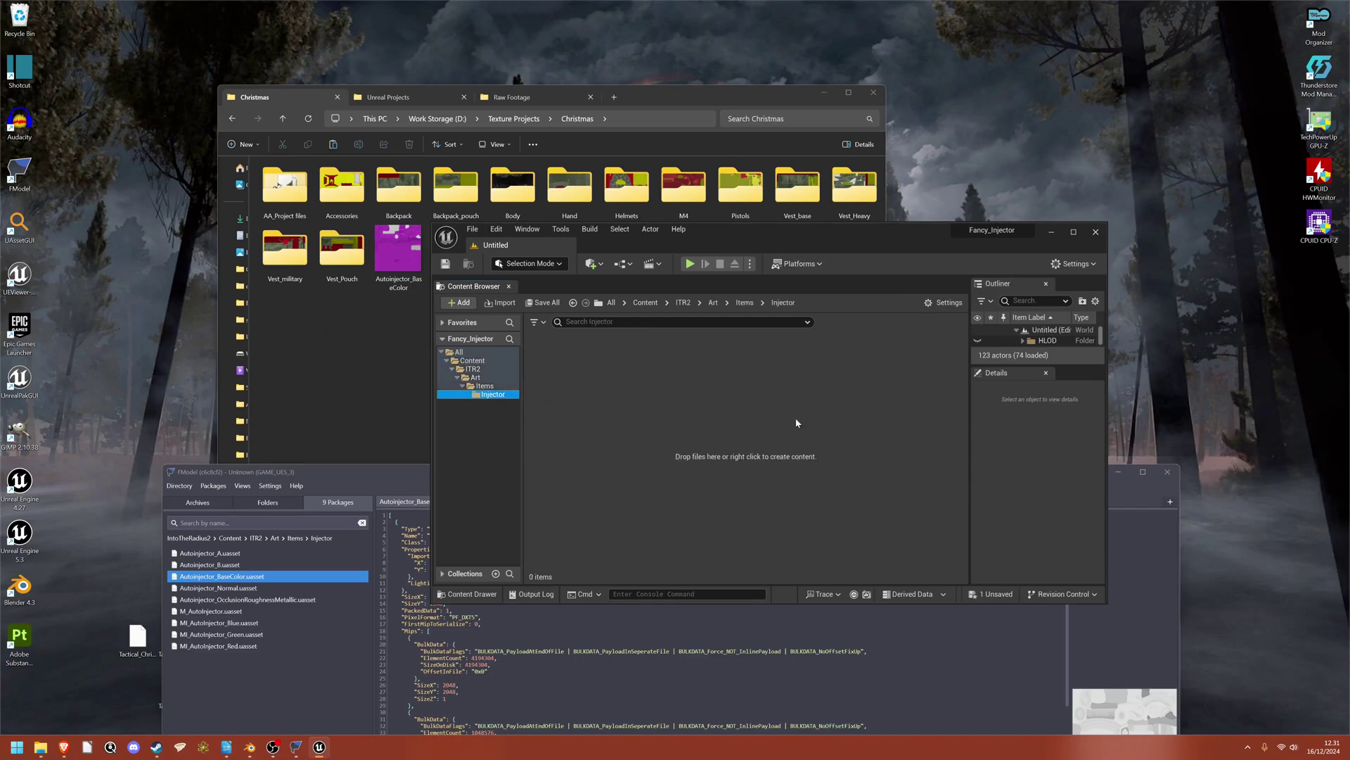
pyautogui.moveTo(398, 257); pyautogui.dragTo(558, 362)
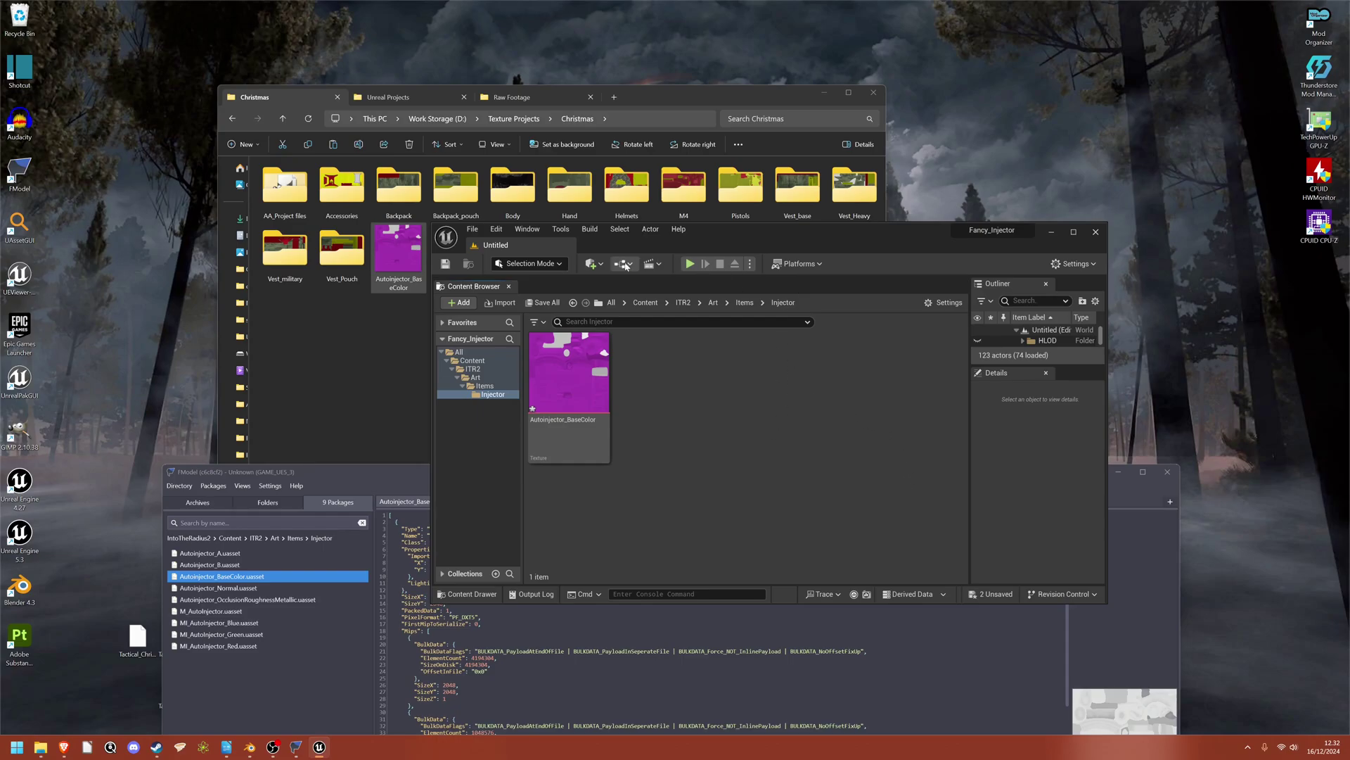
pyautogui.moveTo(561, 407)
# Package the project for Windows with the Fancy_Injector project folder as the output location
pyautogui.click(798, 263)
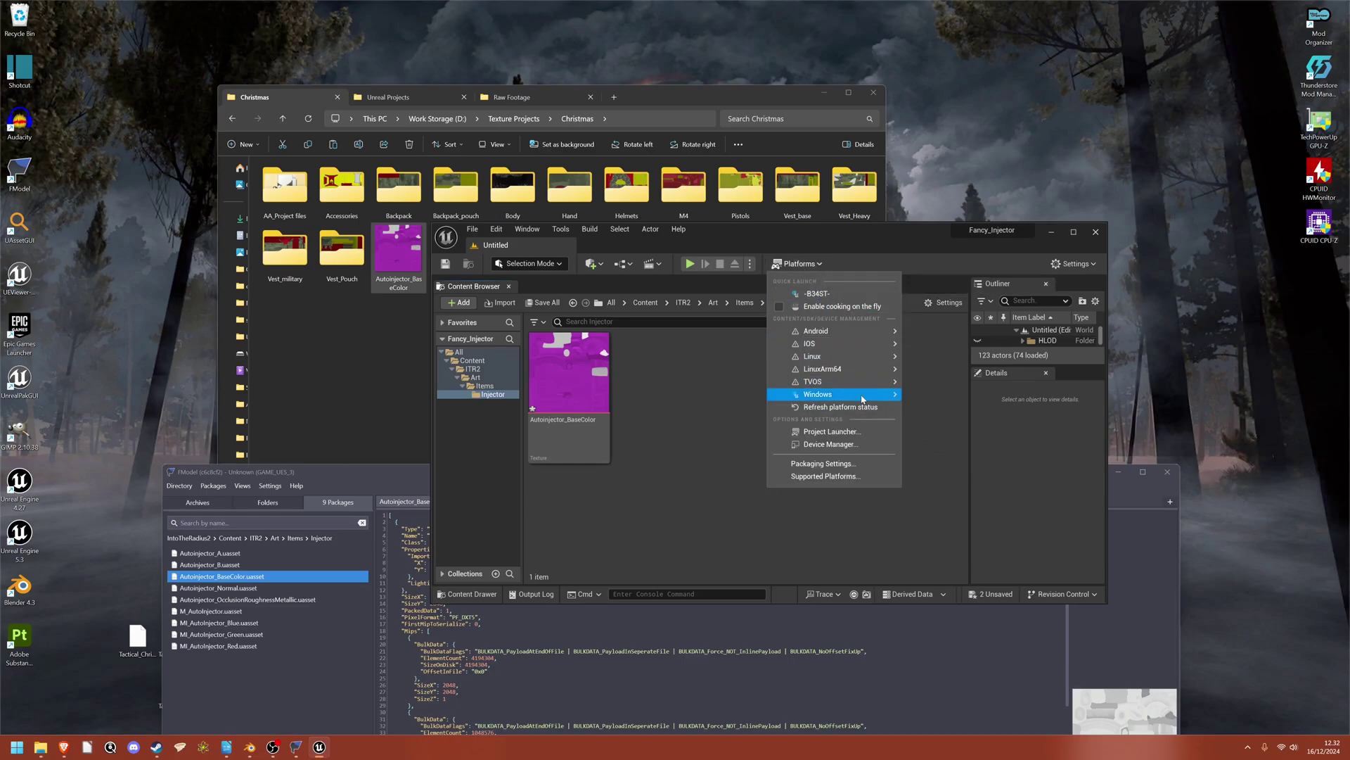
pyautogui.moveTo(862, 399)
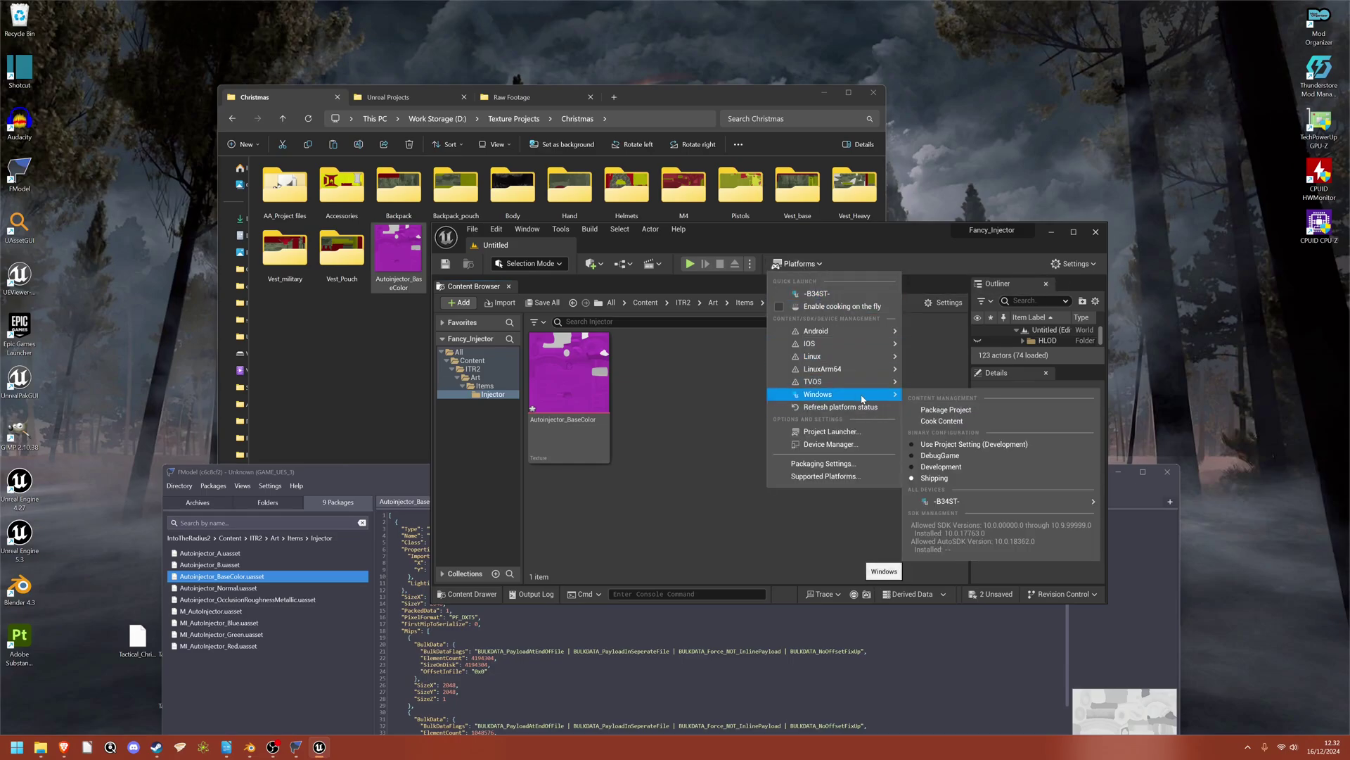
pyautogui.click(973, 411)
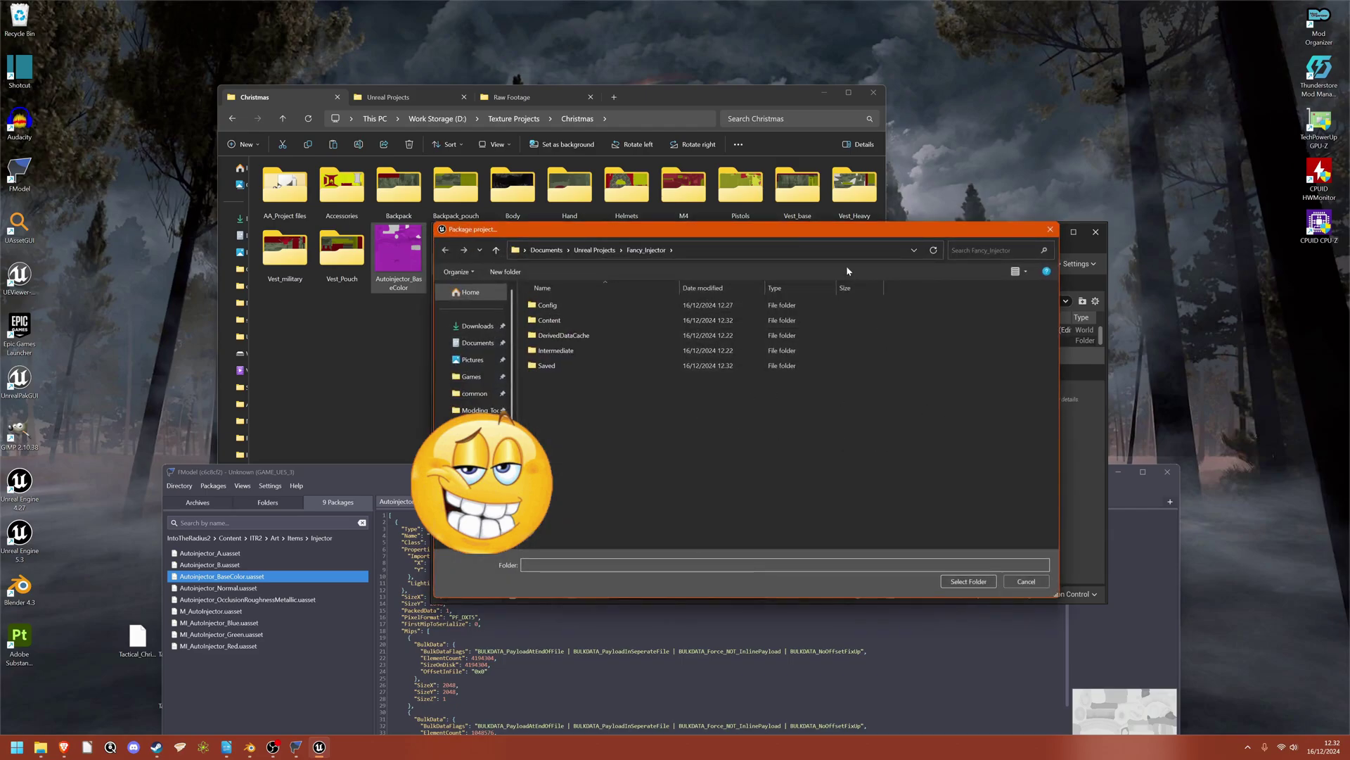
pyautogui.click(645, 250)
pyautogui.click(977, 583)
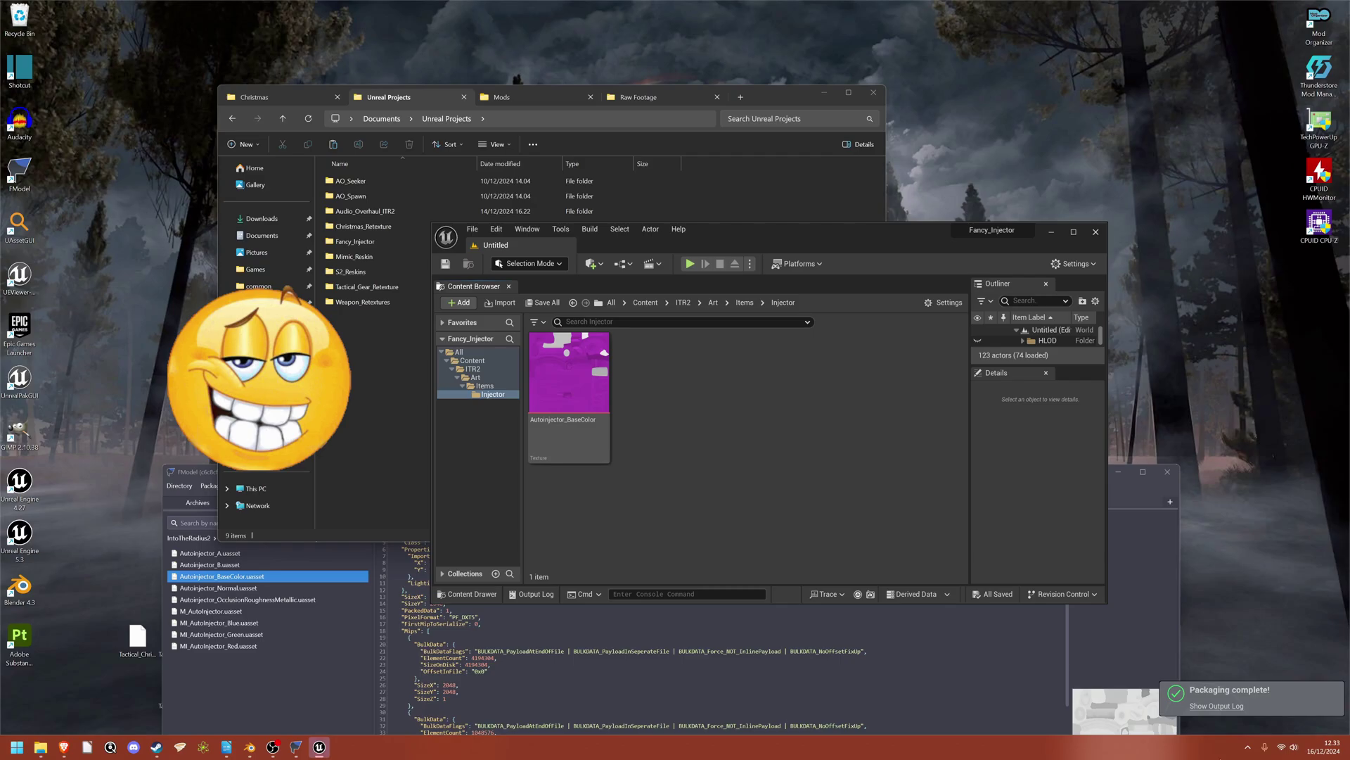
# Minimize the editor and, in File Explorer, open the packaged build's Fancy_Injector\Windows\Fancy_Injector\Content\Paks folder
pyautogui.click(1049, 230)
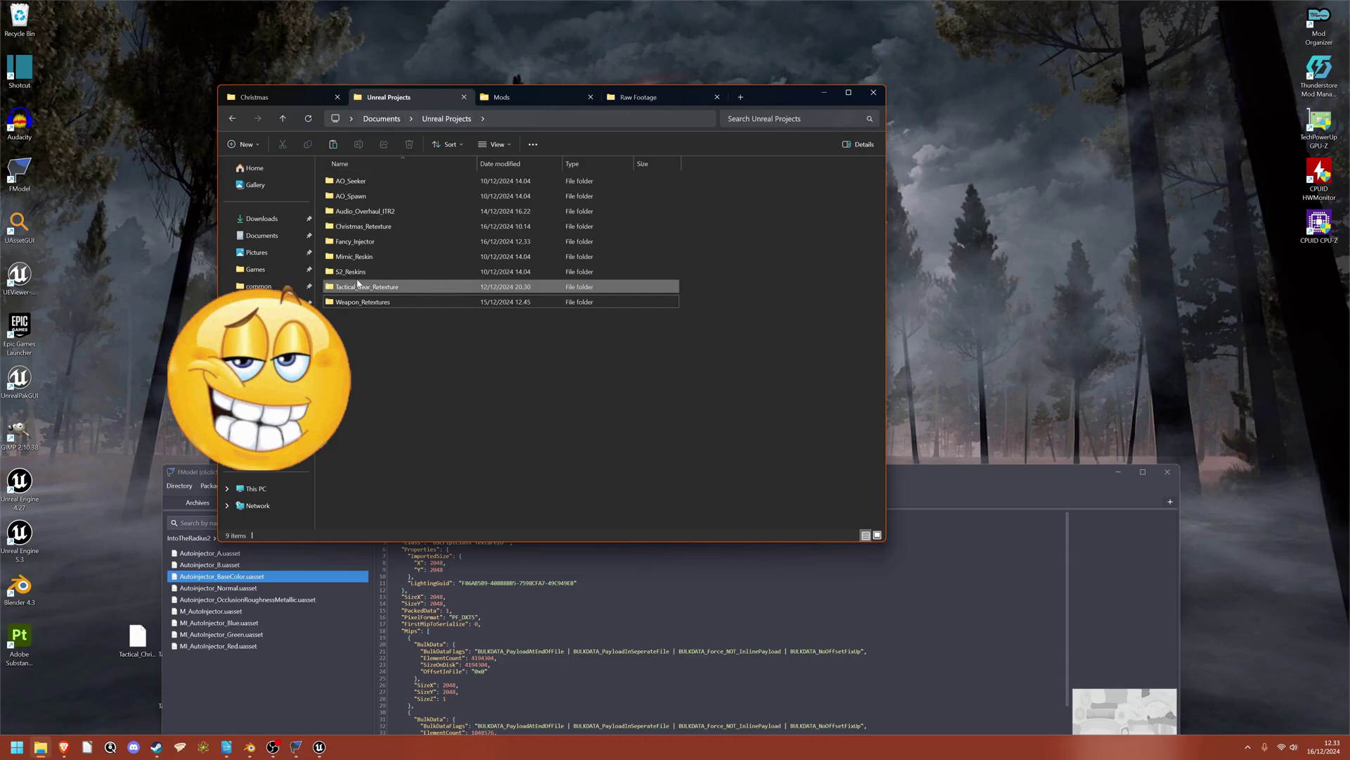
pyautogui.doubleClick(359, 244)
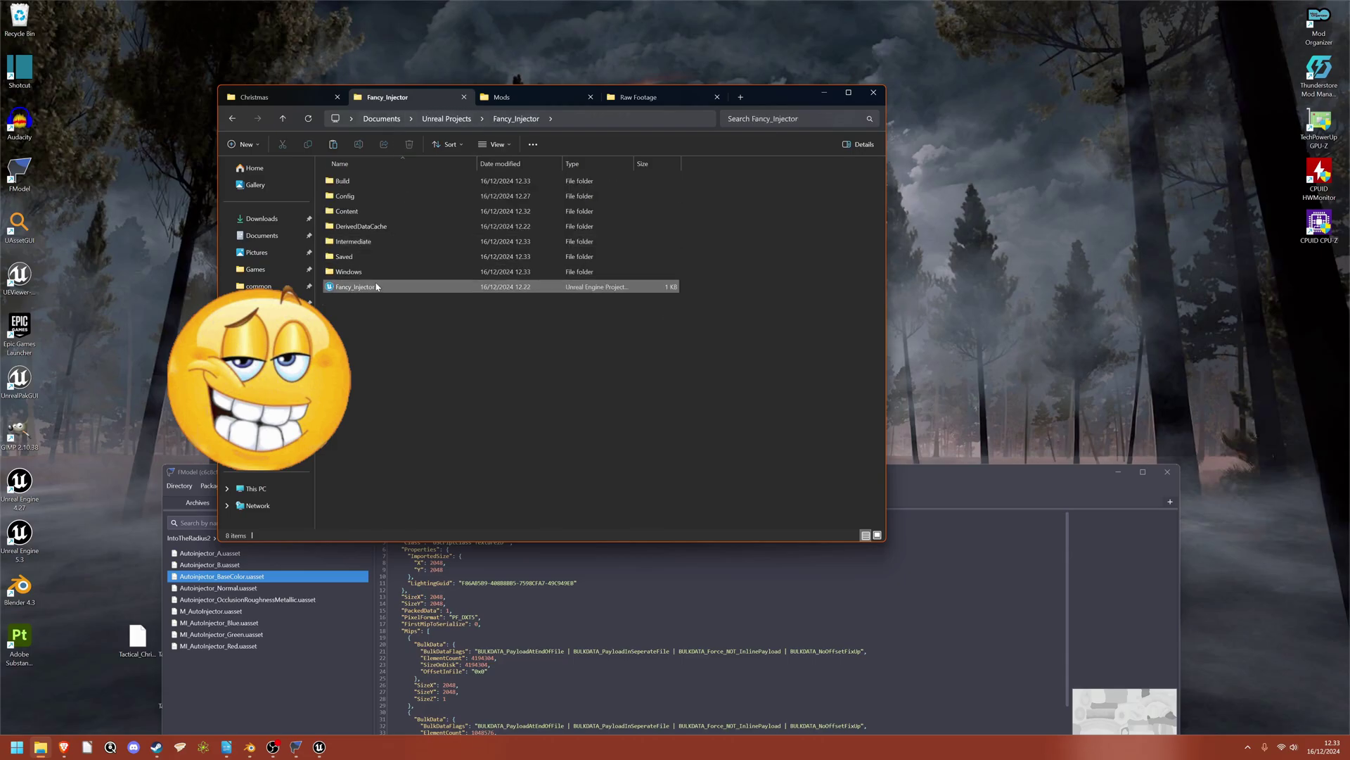
pyautogui.doubleClick(353, 272)
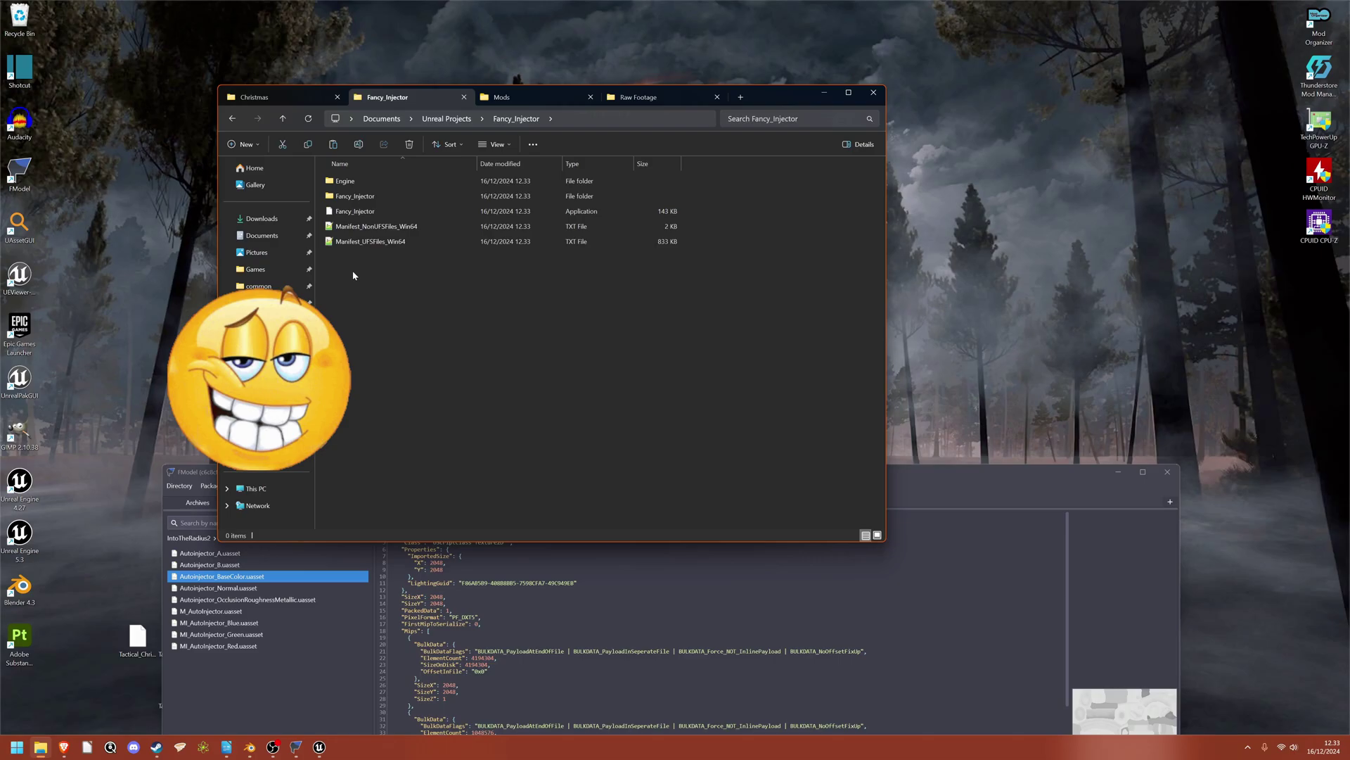
pyautogui.doubleClick(352, 197)
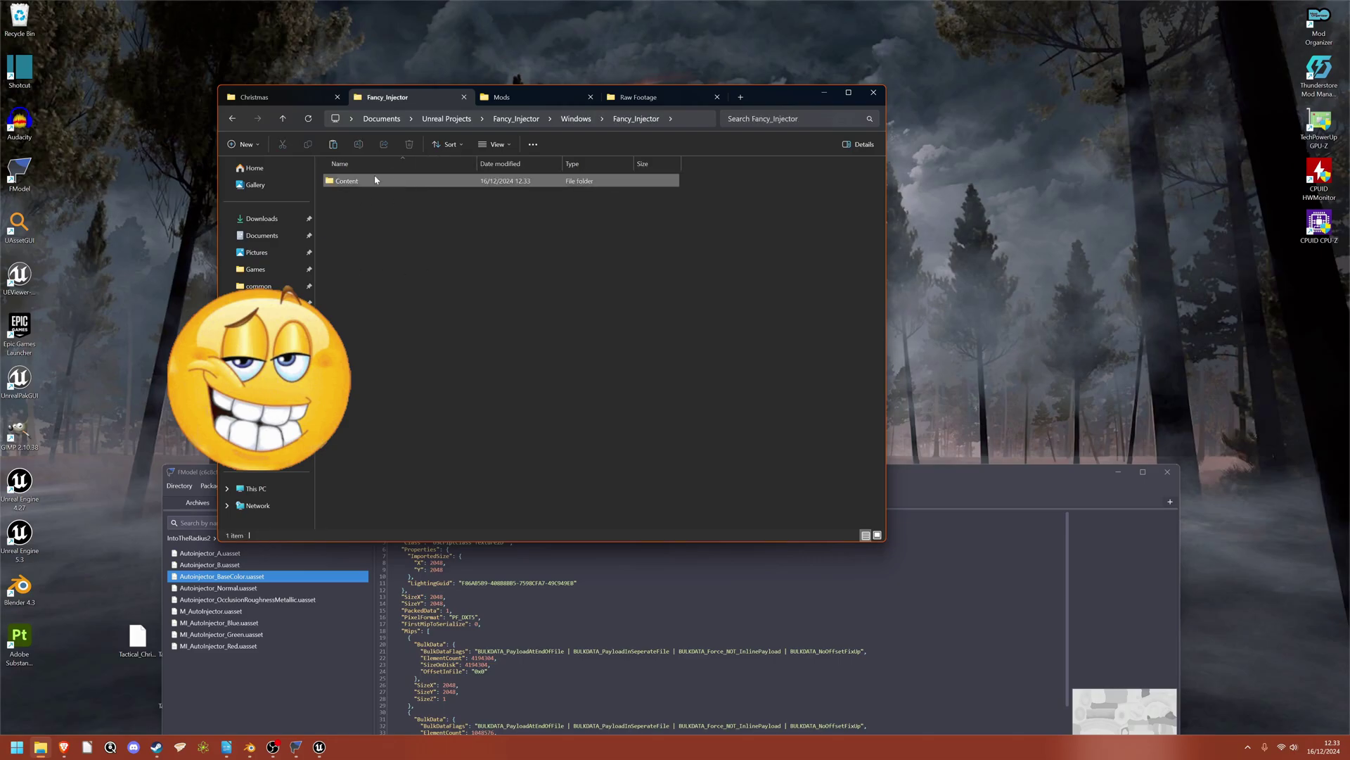
pyautogui.doubleClick(351, 181)
pyautogui.doubleClick(352, 182)
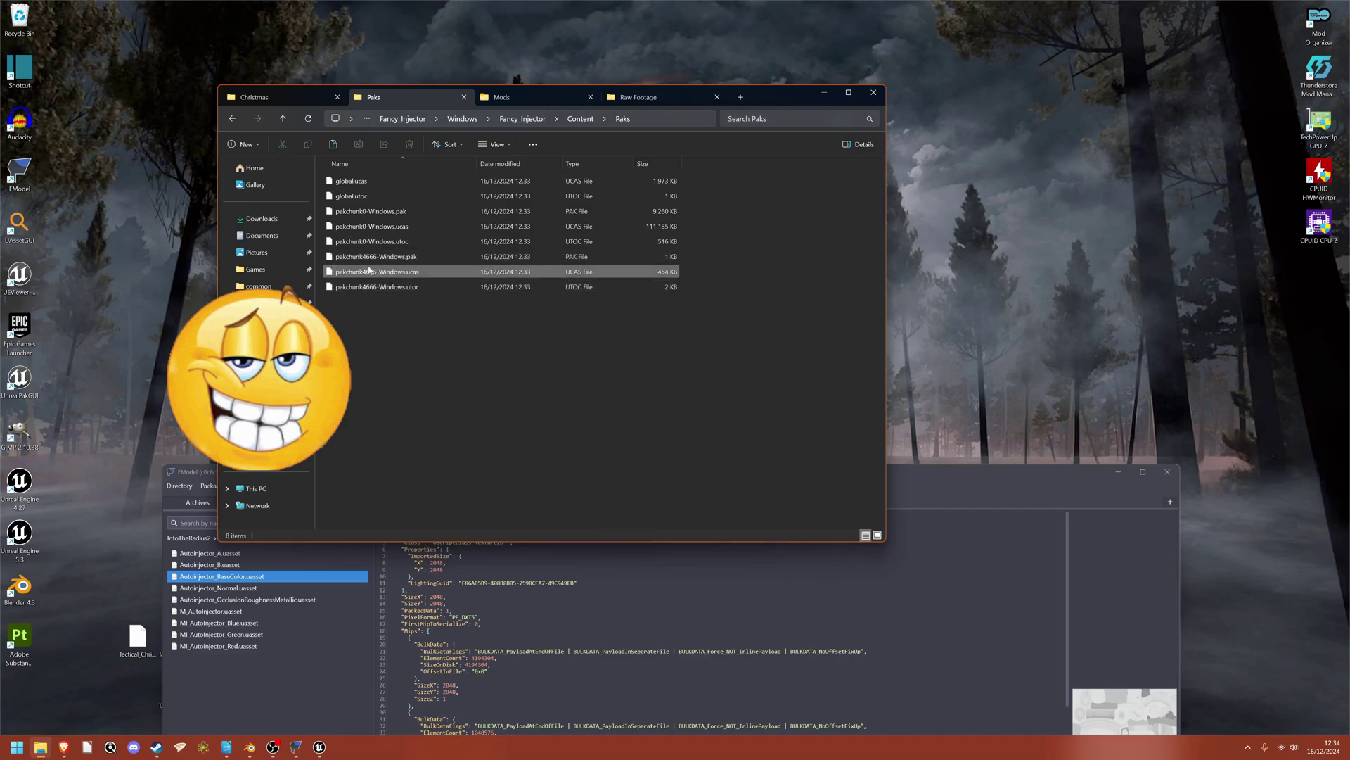
# Rename the three pakchunk4666-Windows files (pak, ucas, utoc) together as Fancy_Injectors_P
pyautogui.moveTo(433, 315); pyautogui.dragTo(360, 259)
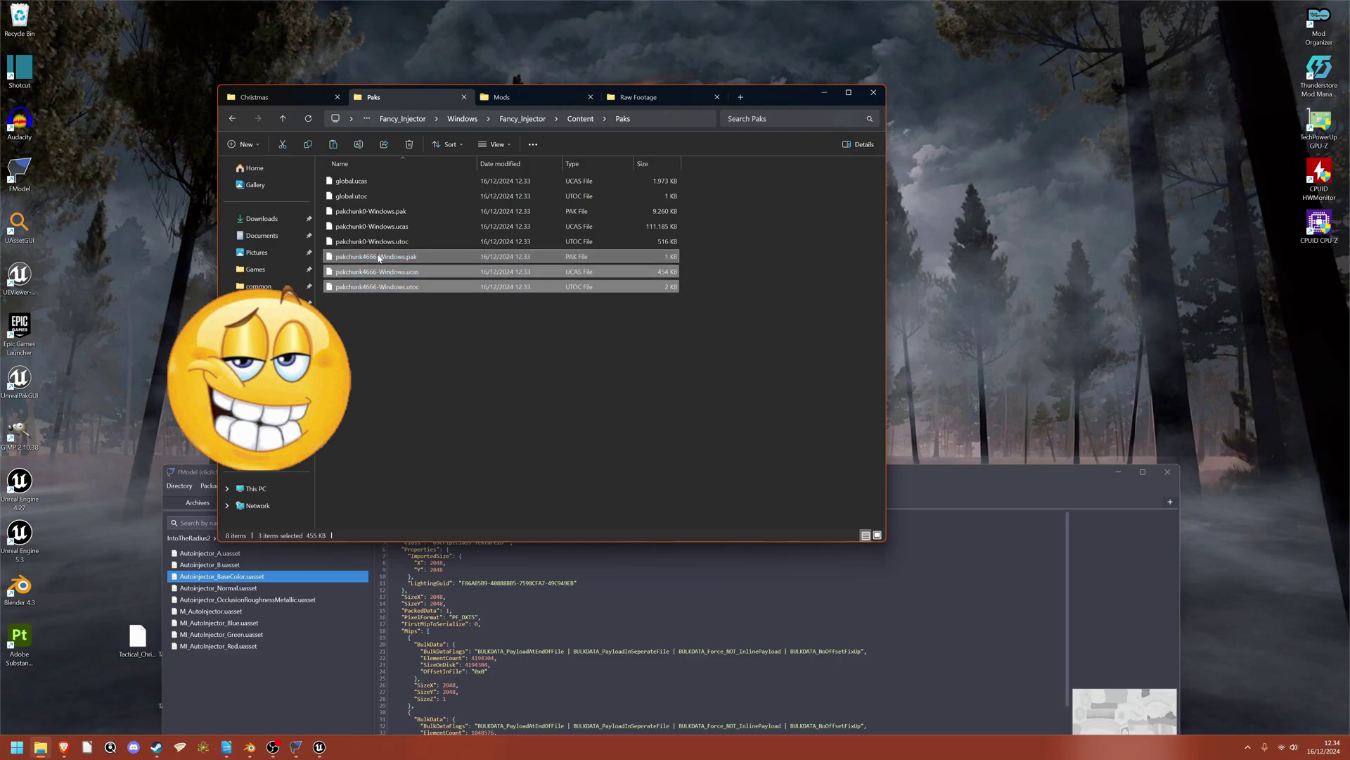
pyautogui.rightClick(378, 258)
pyautogui.click(460, 272)
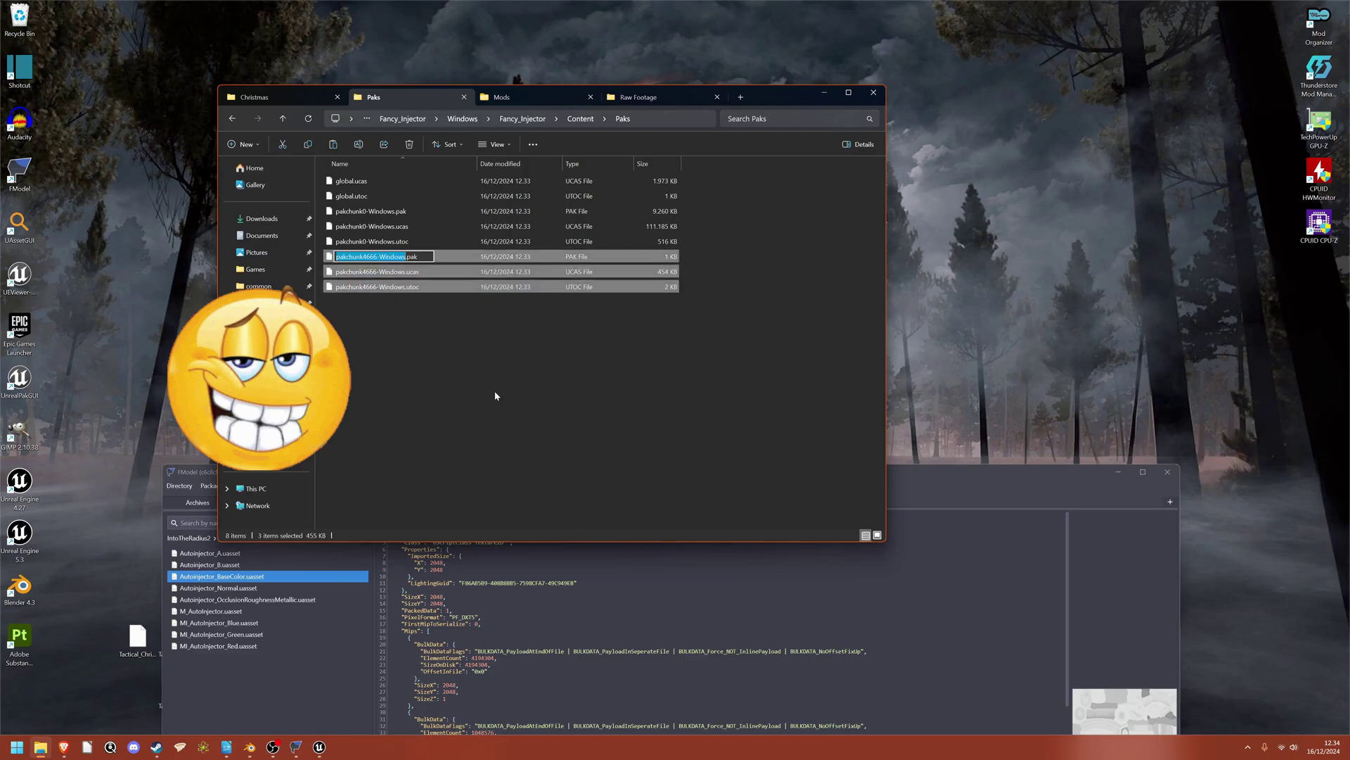
pyautogui.write('Fancy_Injectors_')
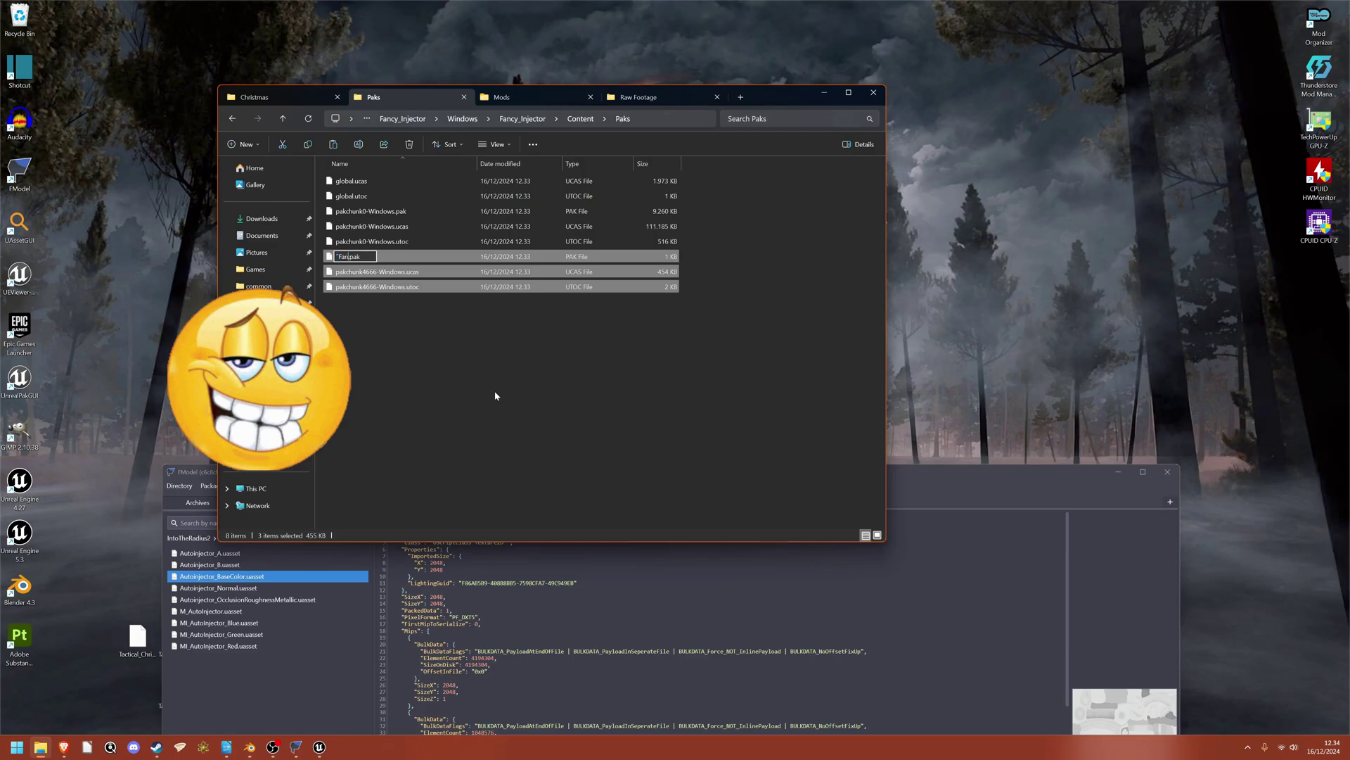
pyautogui.write('P')
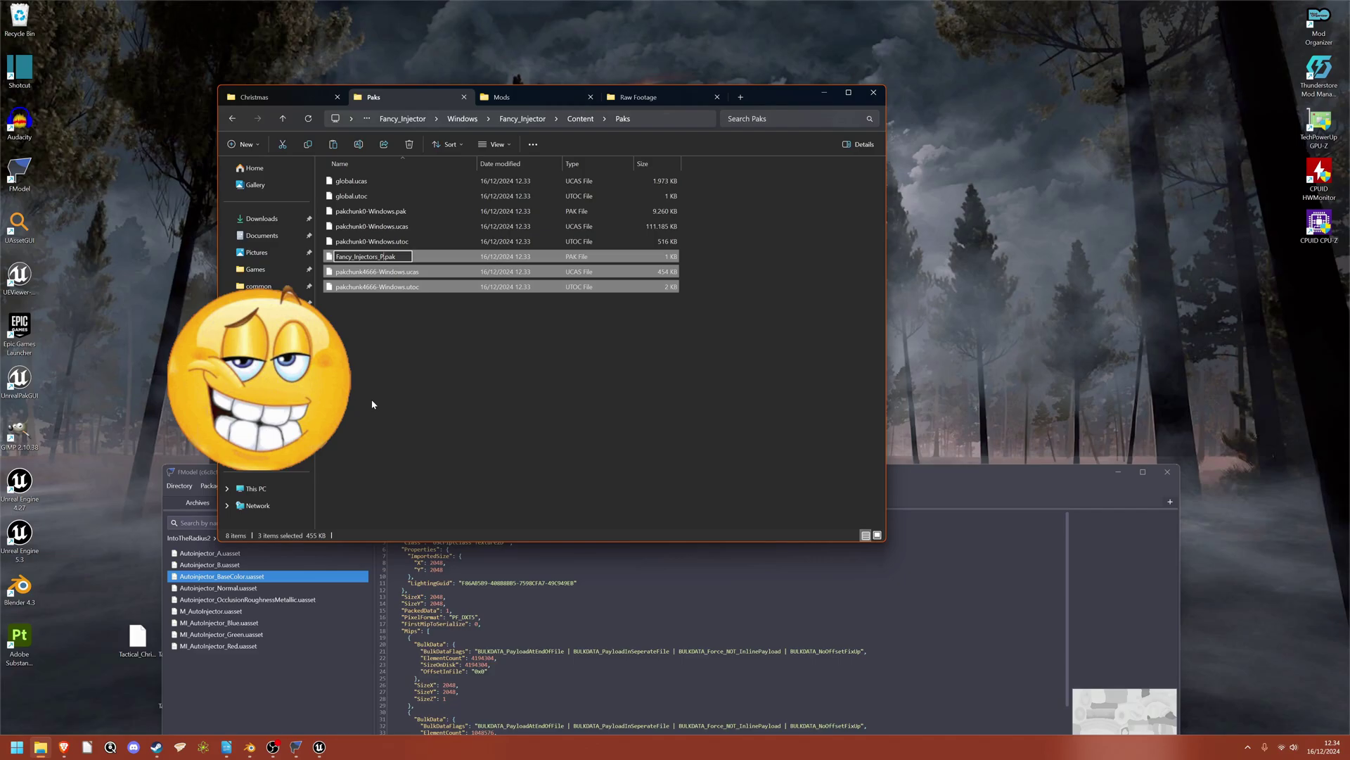
pyautogui.press('Return')
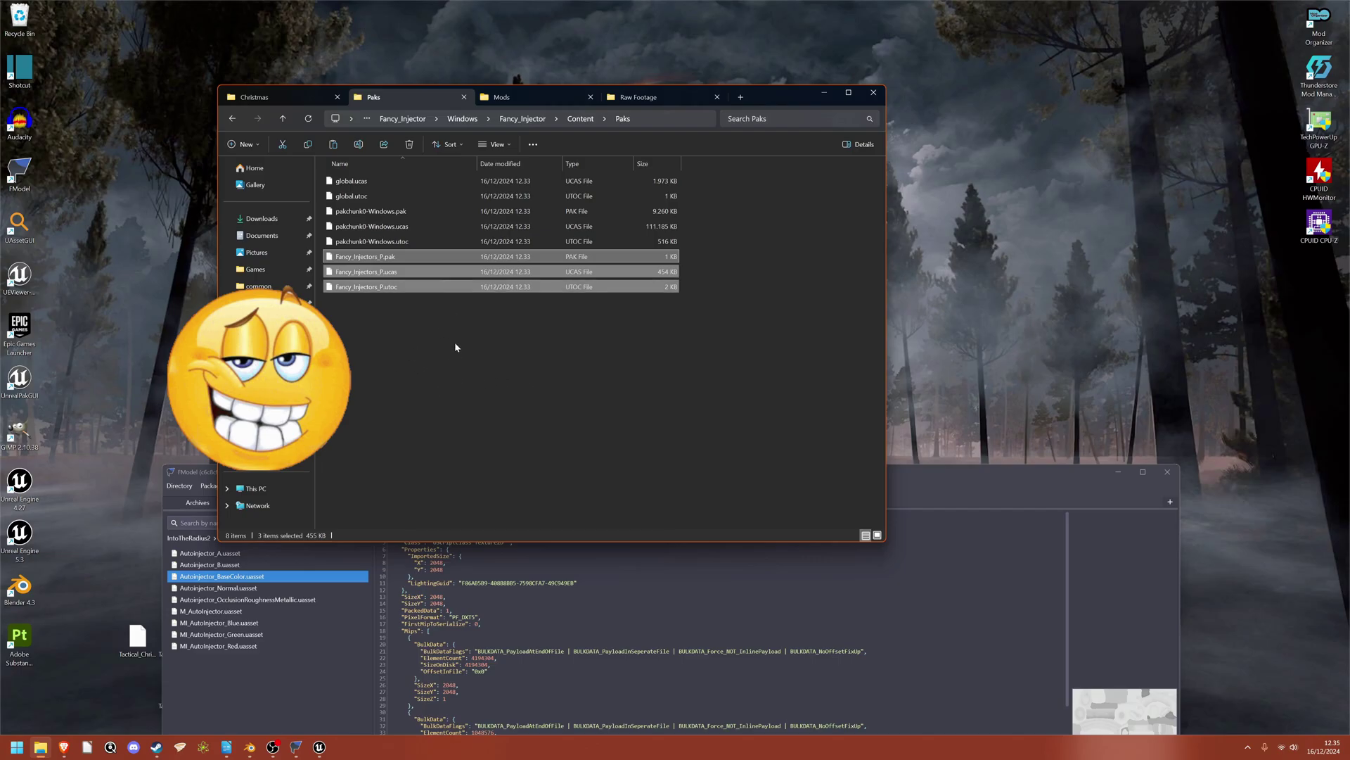
# Copy the three Fancy_Injectors_P files into IntoTheRadius2's Content\Paks\Mods folder
pyautogui.click(504, 98)
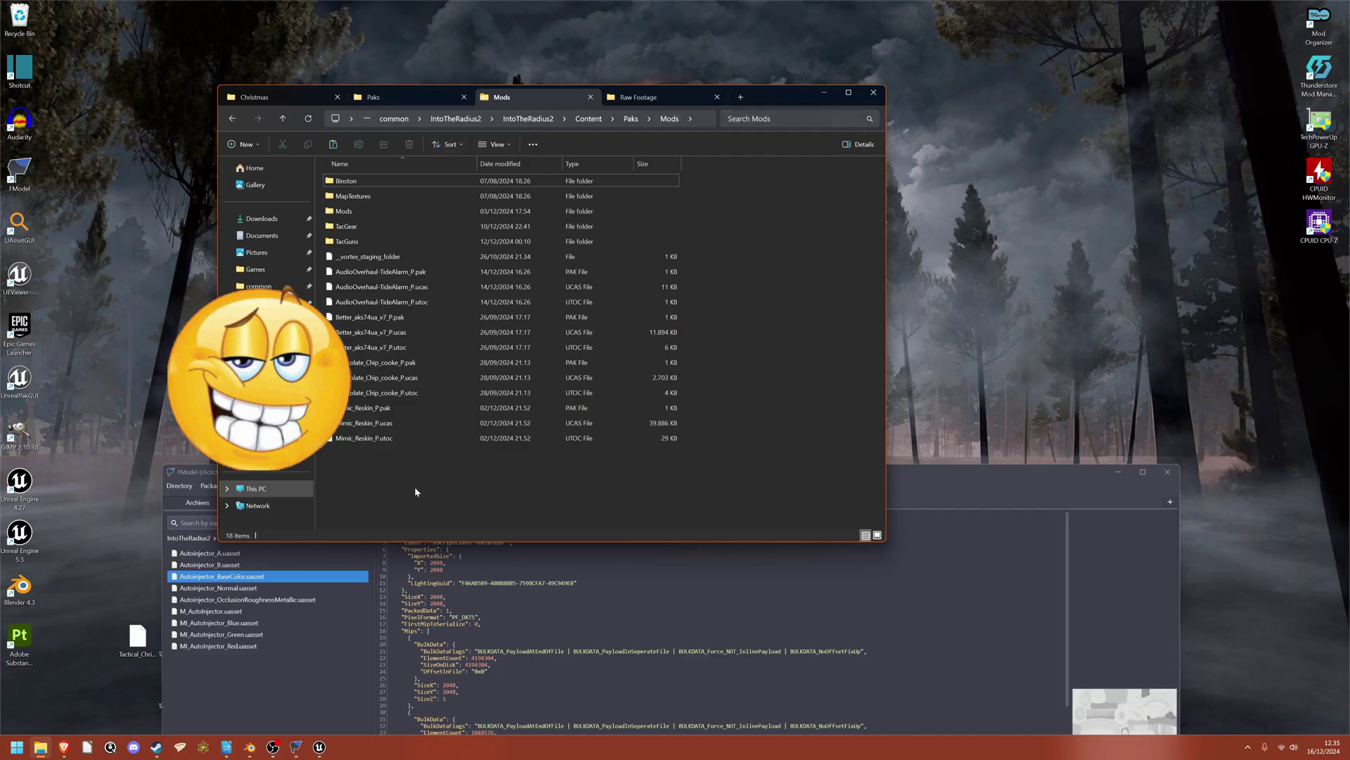
pyautogui.hotkey('ctrl', 'v')
pyautogui.click(510, 515)
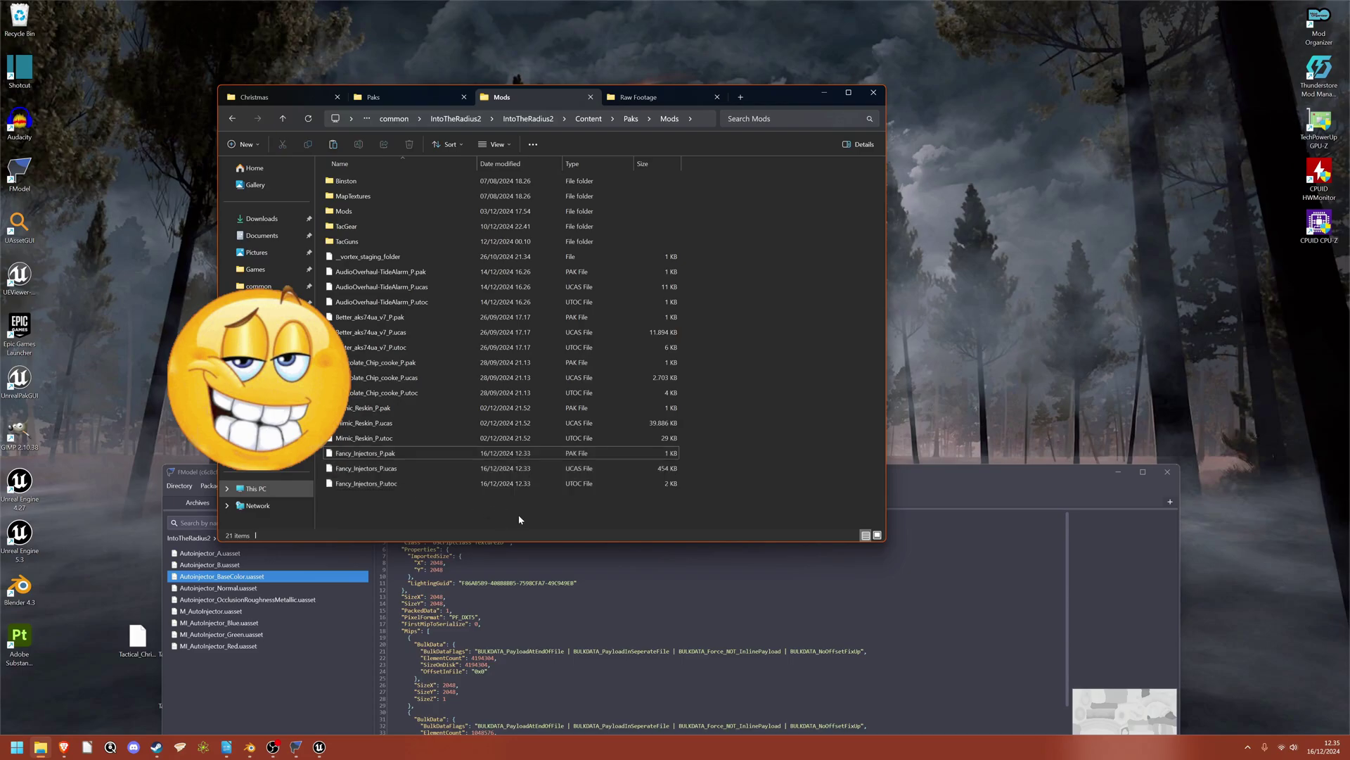